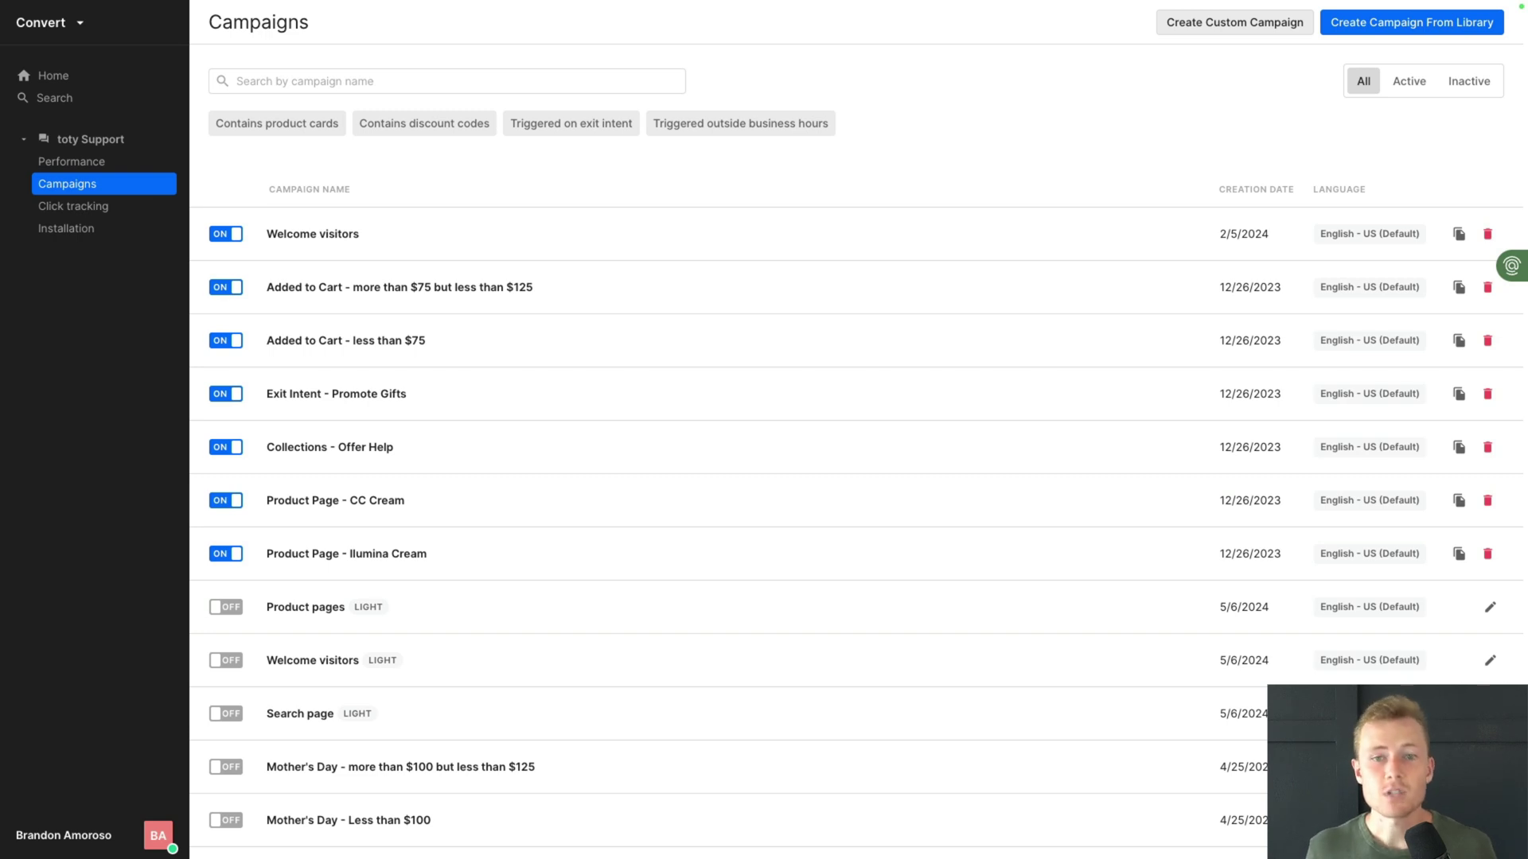
Open Convert's campaign bundle Installation page and expand the manual Shopify installation code
{"action": "left_click", "coordinate": [72, 29]}
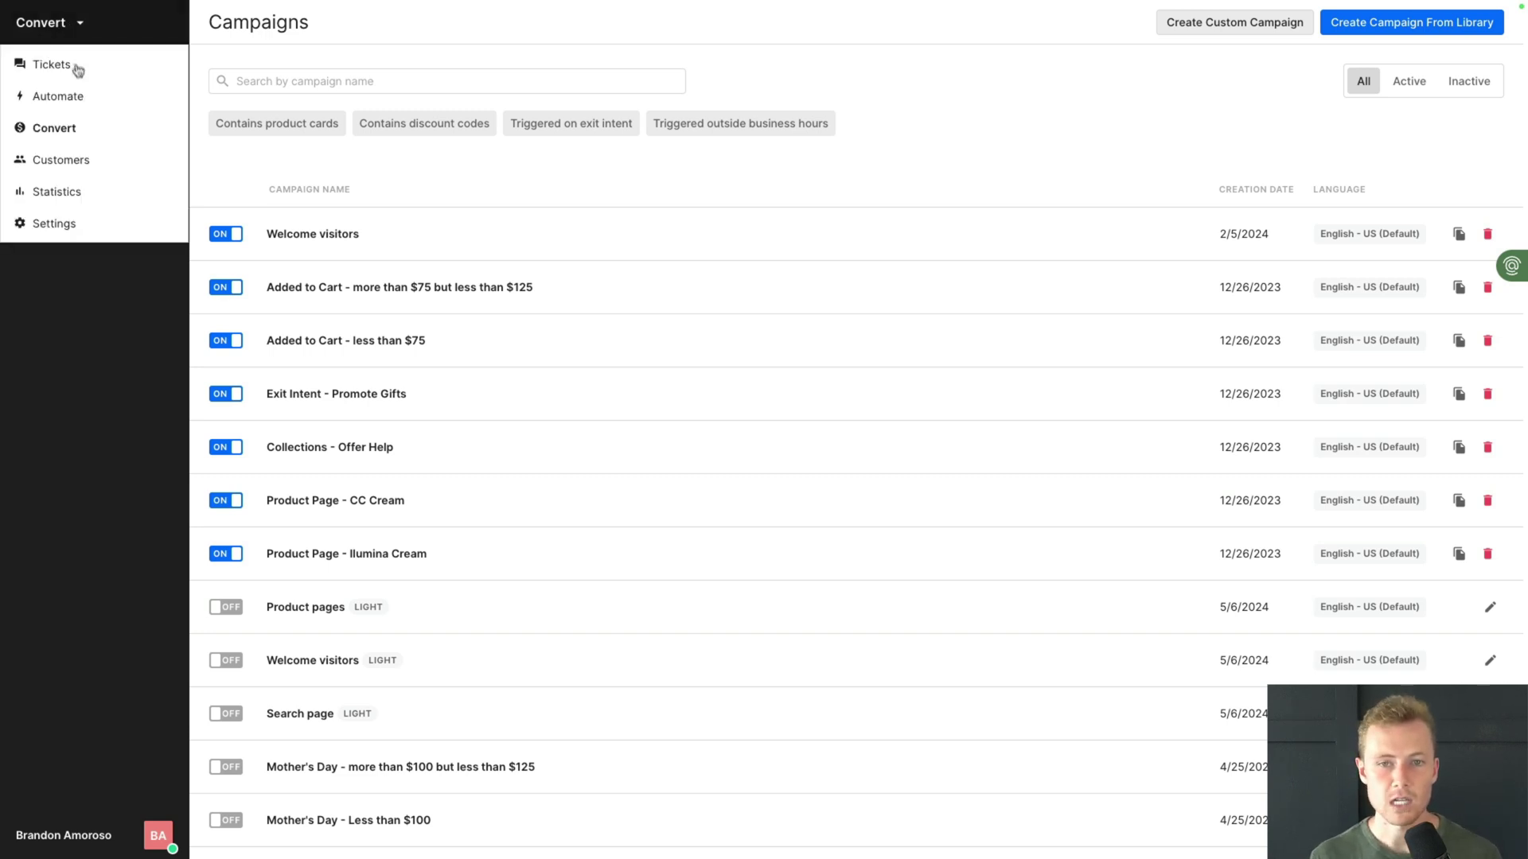
{"action": "left_click", "coordinate": [80, 133]}
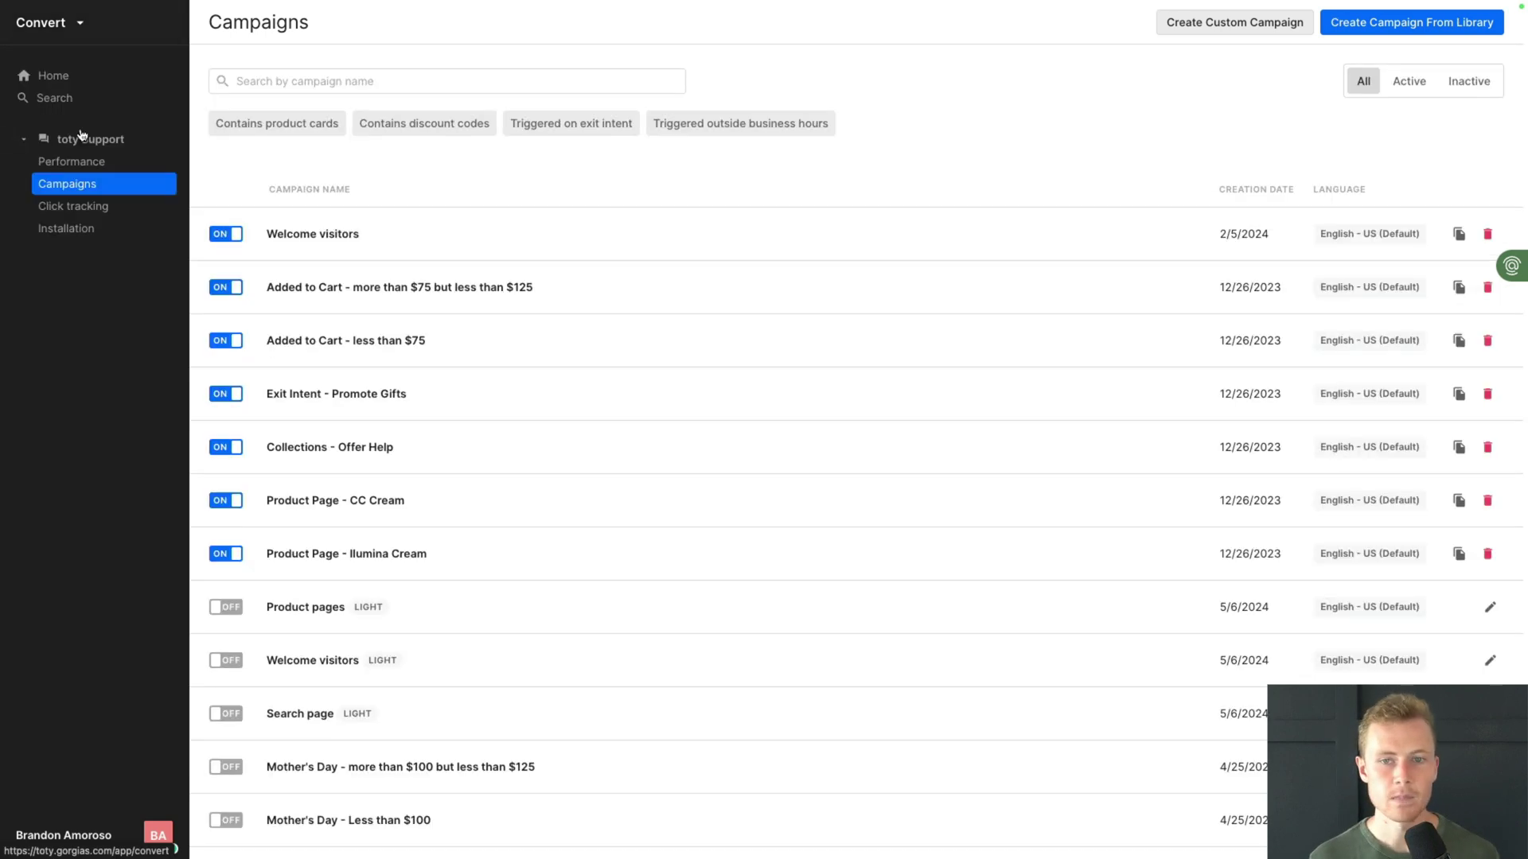
{"action": "left_click", "coordinate": [102, 228]}
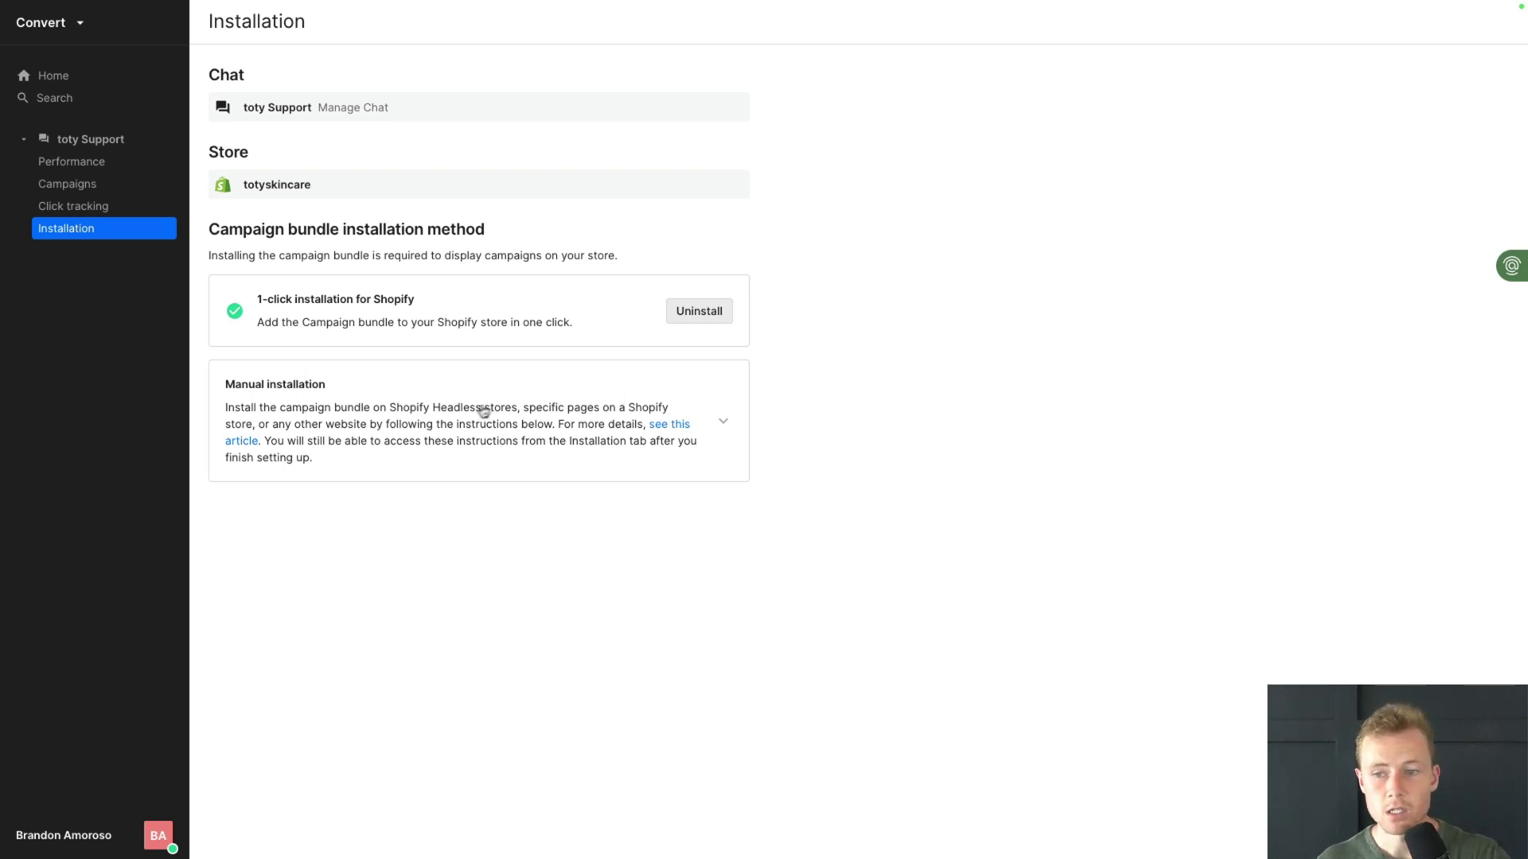
{"action": "left_click", "coordinate": [683, 401]}
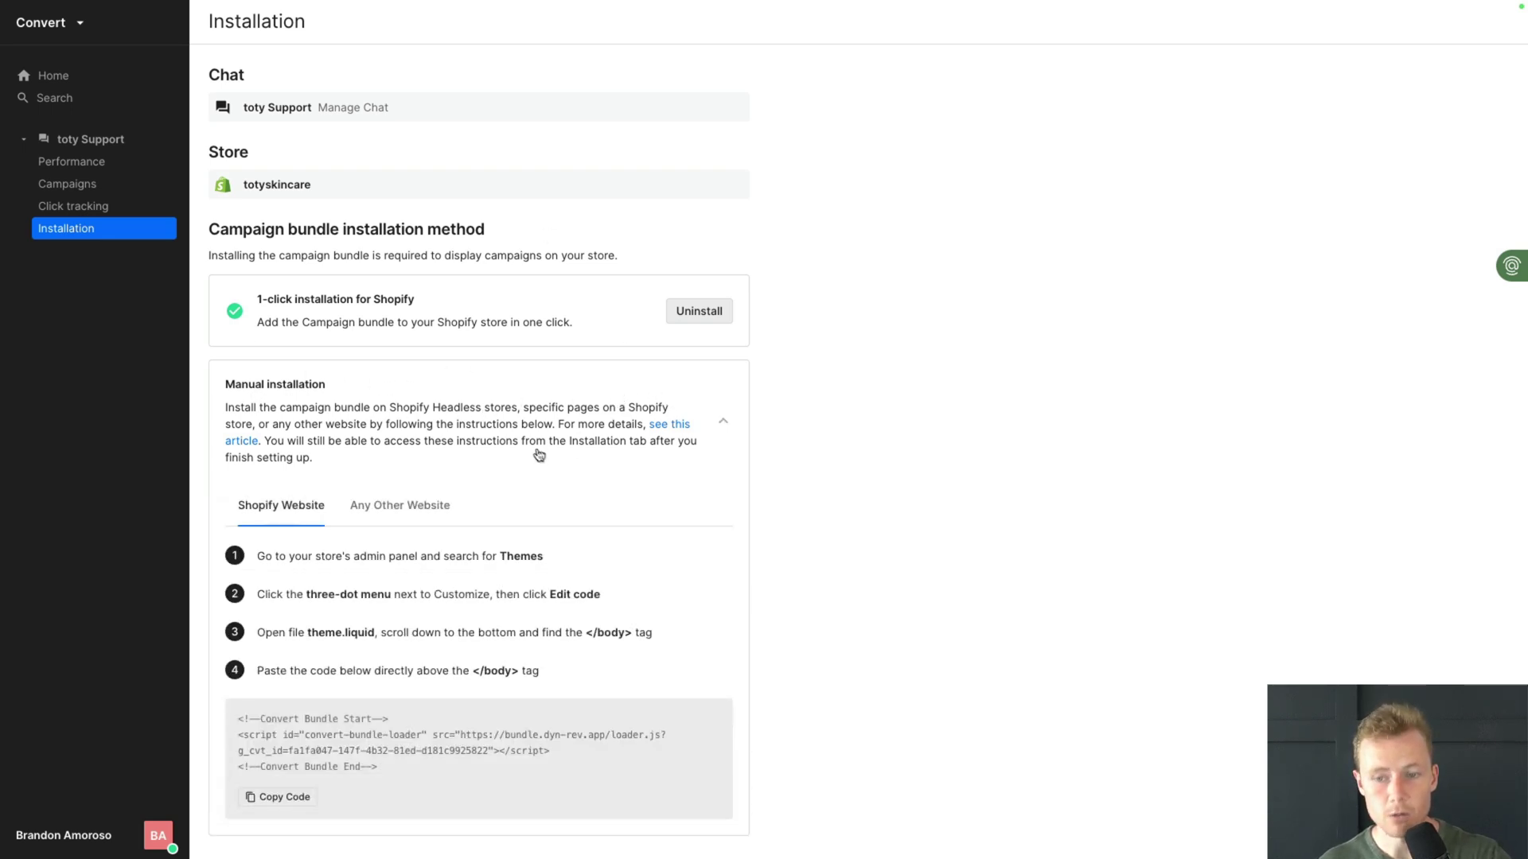
Open the Campaign Library from Campaigns and browse the ready-made templates grouped by goal
{"action": "left_click", "coordinate": [143, 181]}
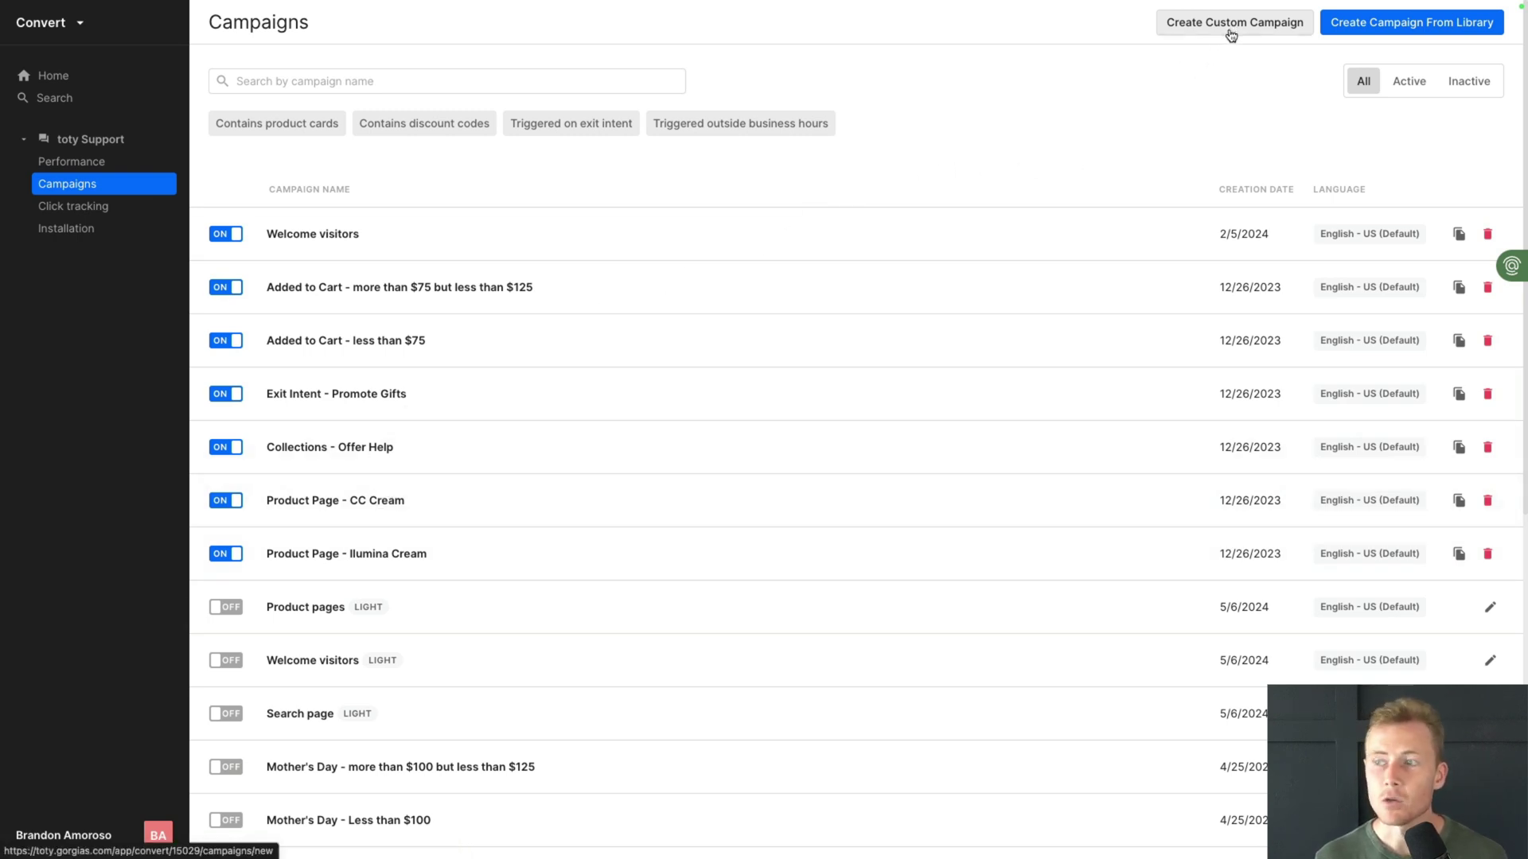
{"action": "left_click", "coordinate": [1390, 29]}
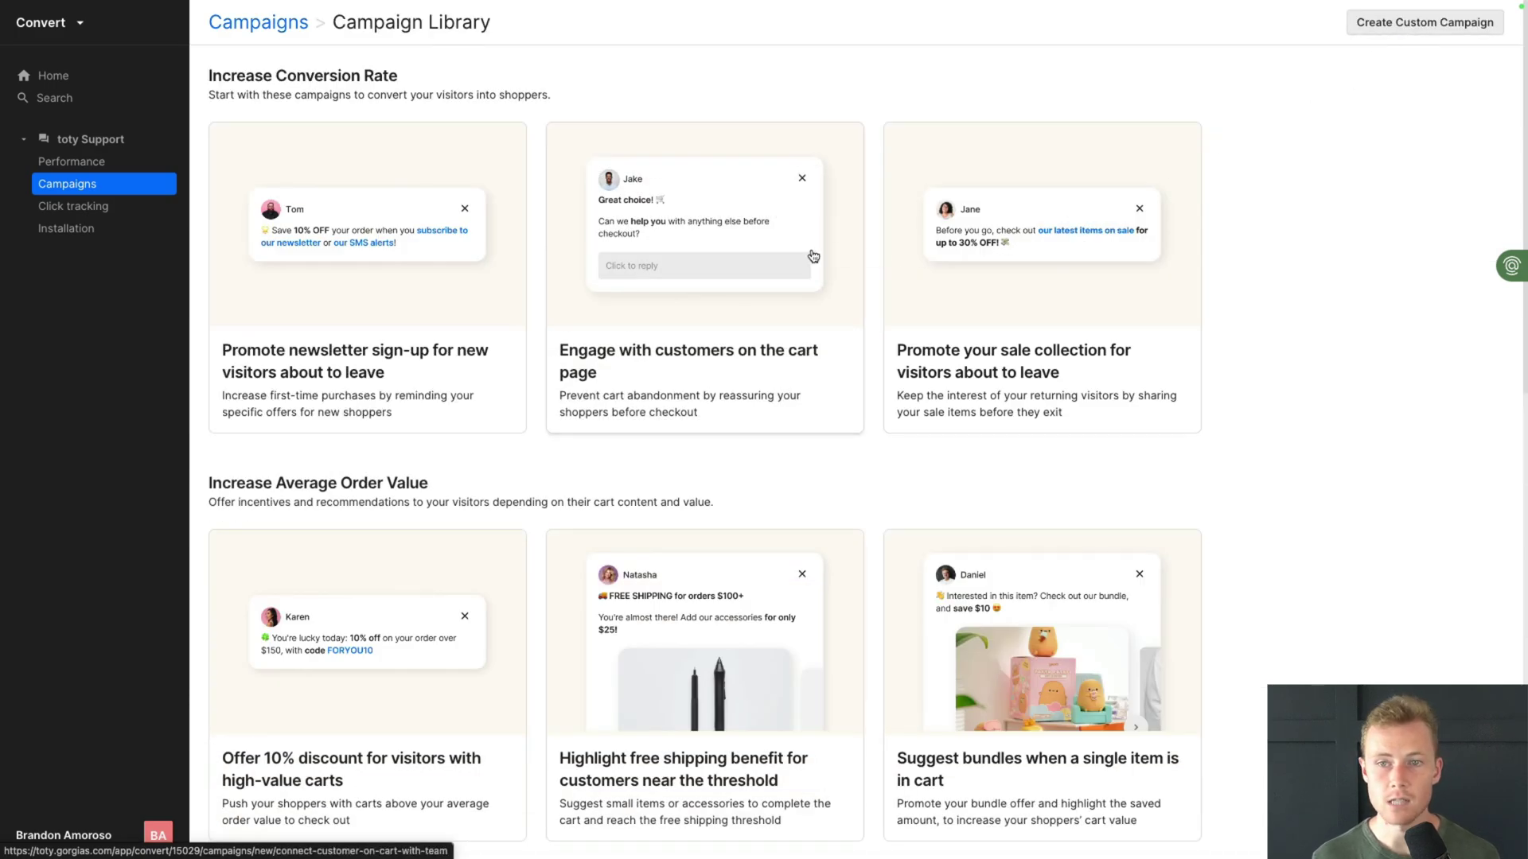
{"action": "scroll", "coordinate": [813, 257], "scroll_direction": "down", "scroll_amount": 10}
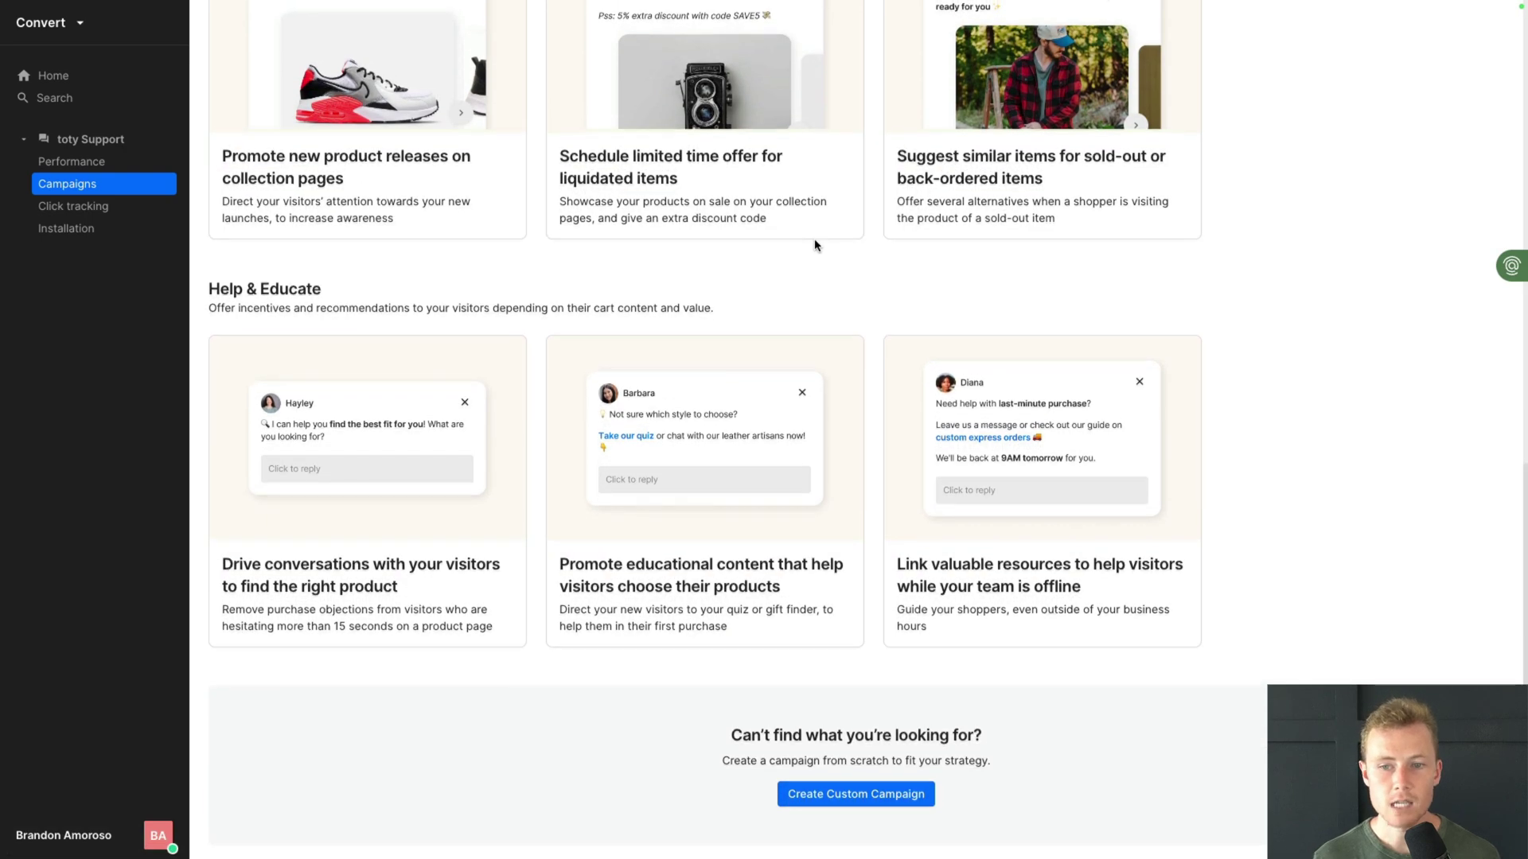
{"action": "scroll", "coordinate": [815, 247], "scroll_direction": "up", "scroll_amount": 8}
{"action": "scroll", "coordinate": [816, 247], "scroll_direction": "up", "scroll_amount": 2}
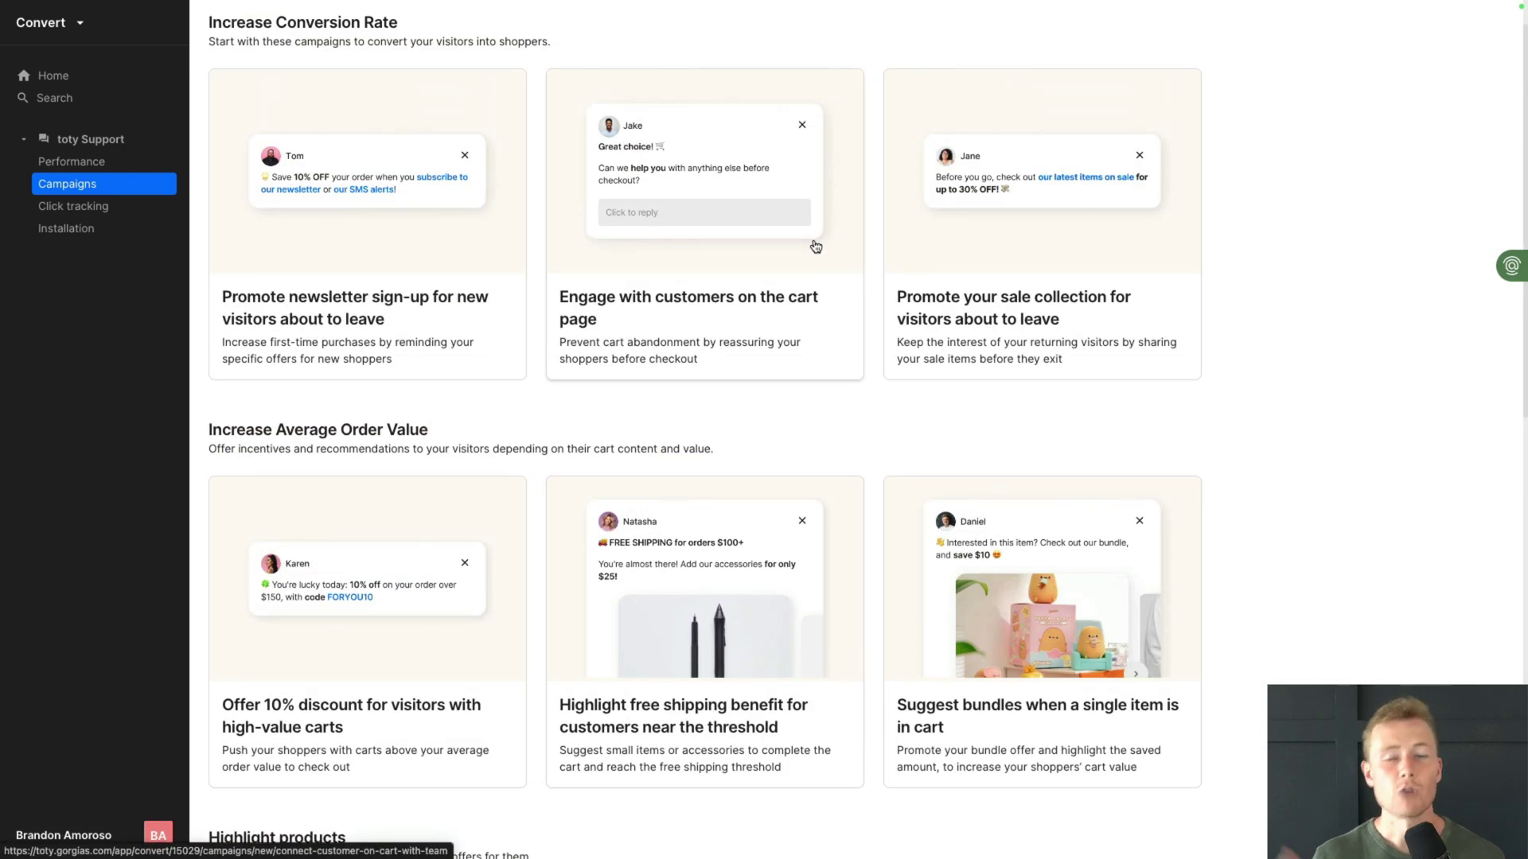
{"action": "scroll", "coordinate": [804, 264], "scroll_direction": "up", "scroll_amount": 1}
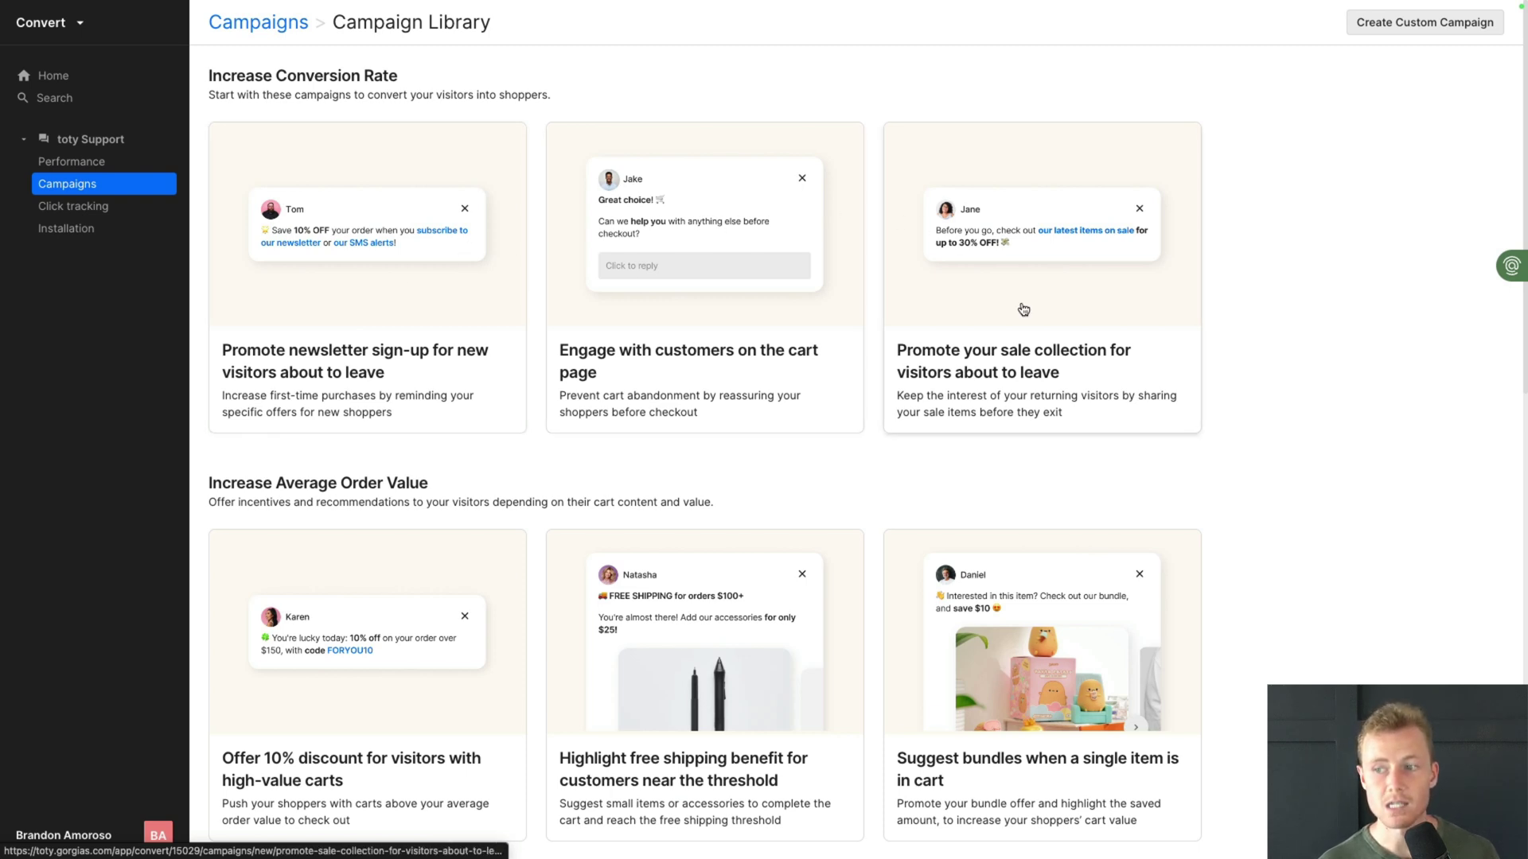
{"action": "scroll", "coordinate": [1024, 312], "scroll_direction": "down", "scroll_amount": 1}
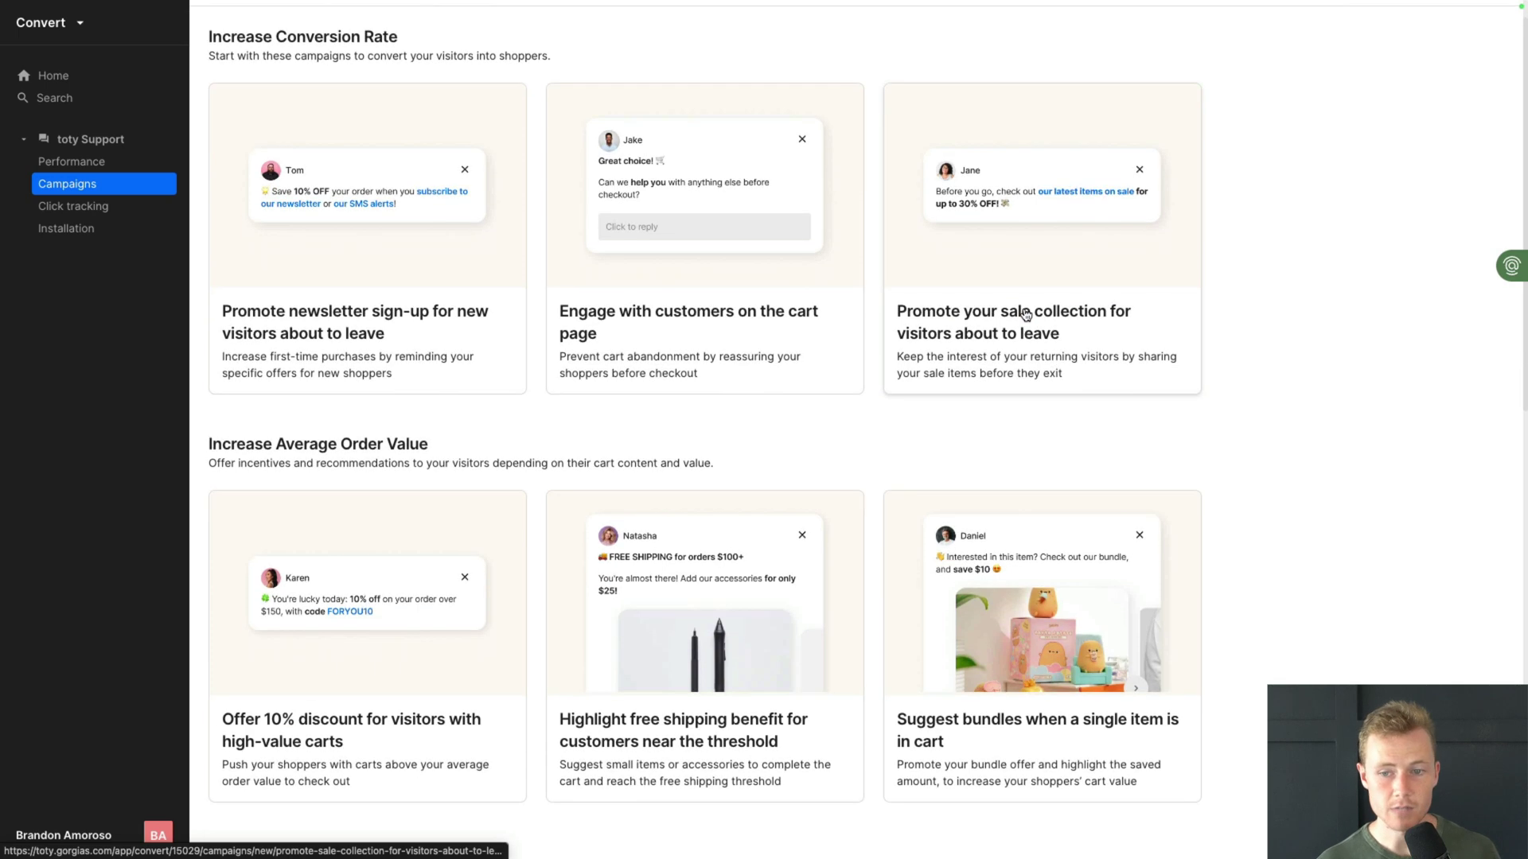
{"action": "scroll", "coordinate": [1024, 312], "scroll_direction": "down", "scroll_amount": 3}
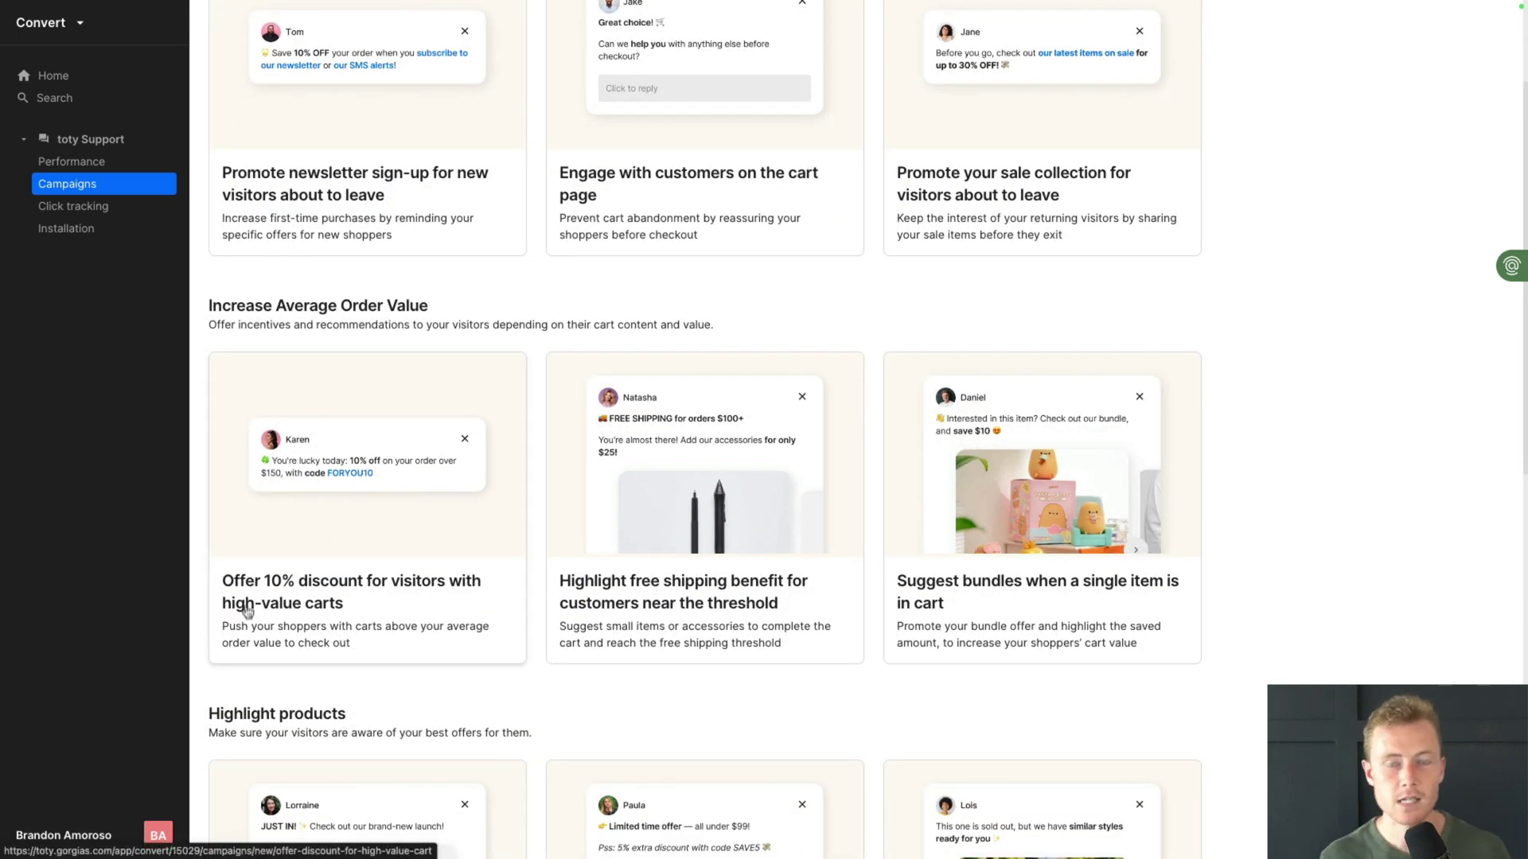
{"action": "scroll", "coordinate": [267, 565], "scroll_direction": "down", "scroll_amount": 5}
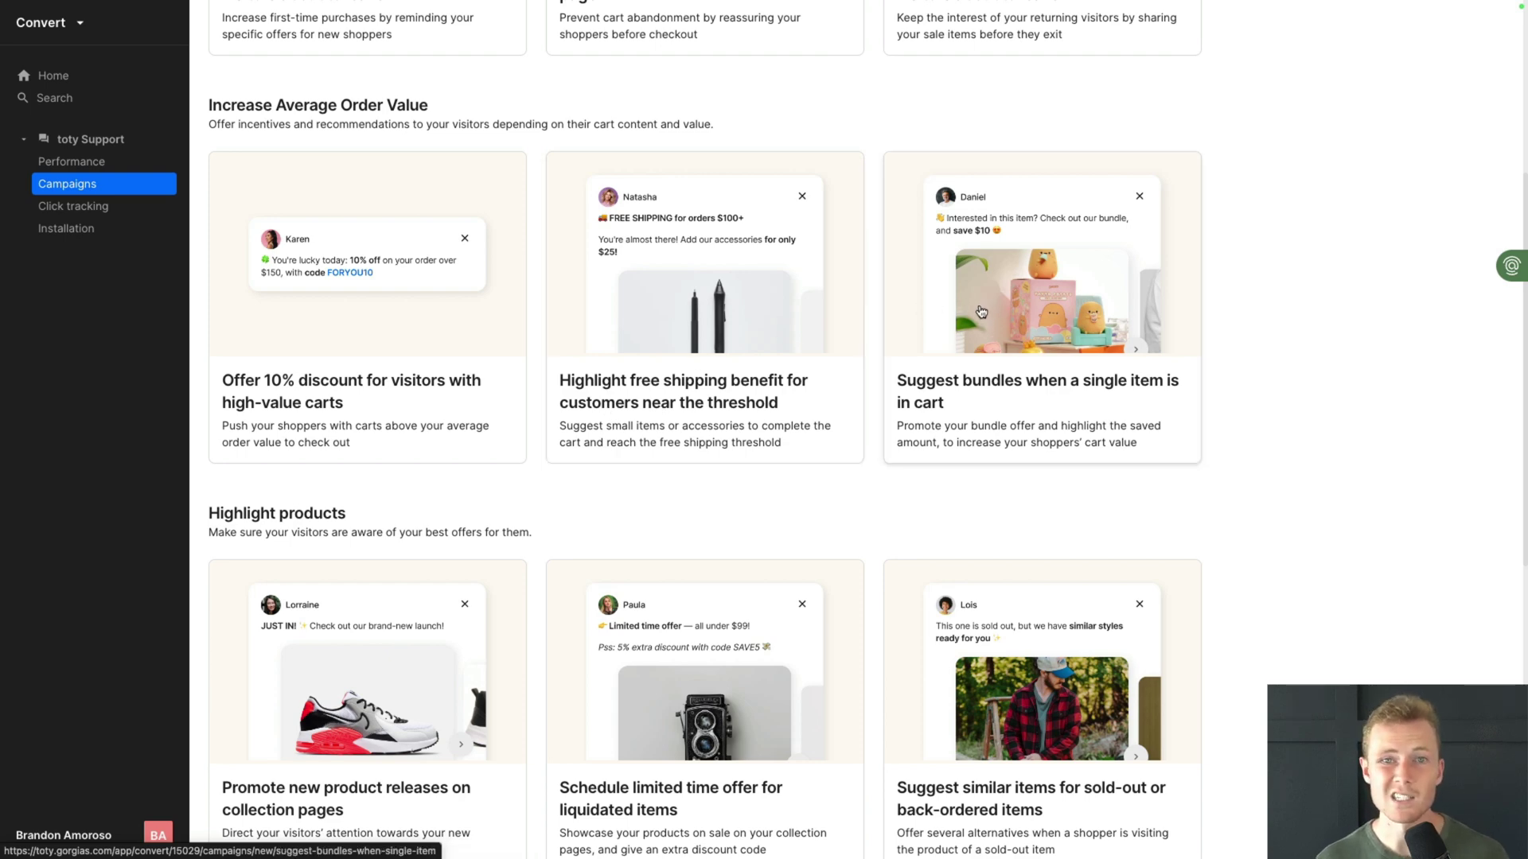
{"action": "scroll", "coordinate": [981, 311], "scroll_direction": "down", "scroll_amount": 4}
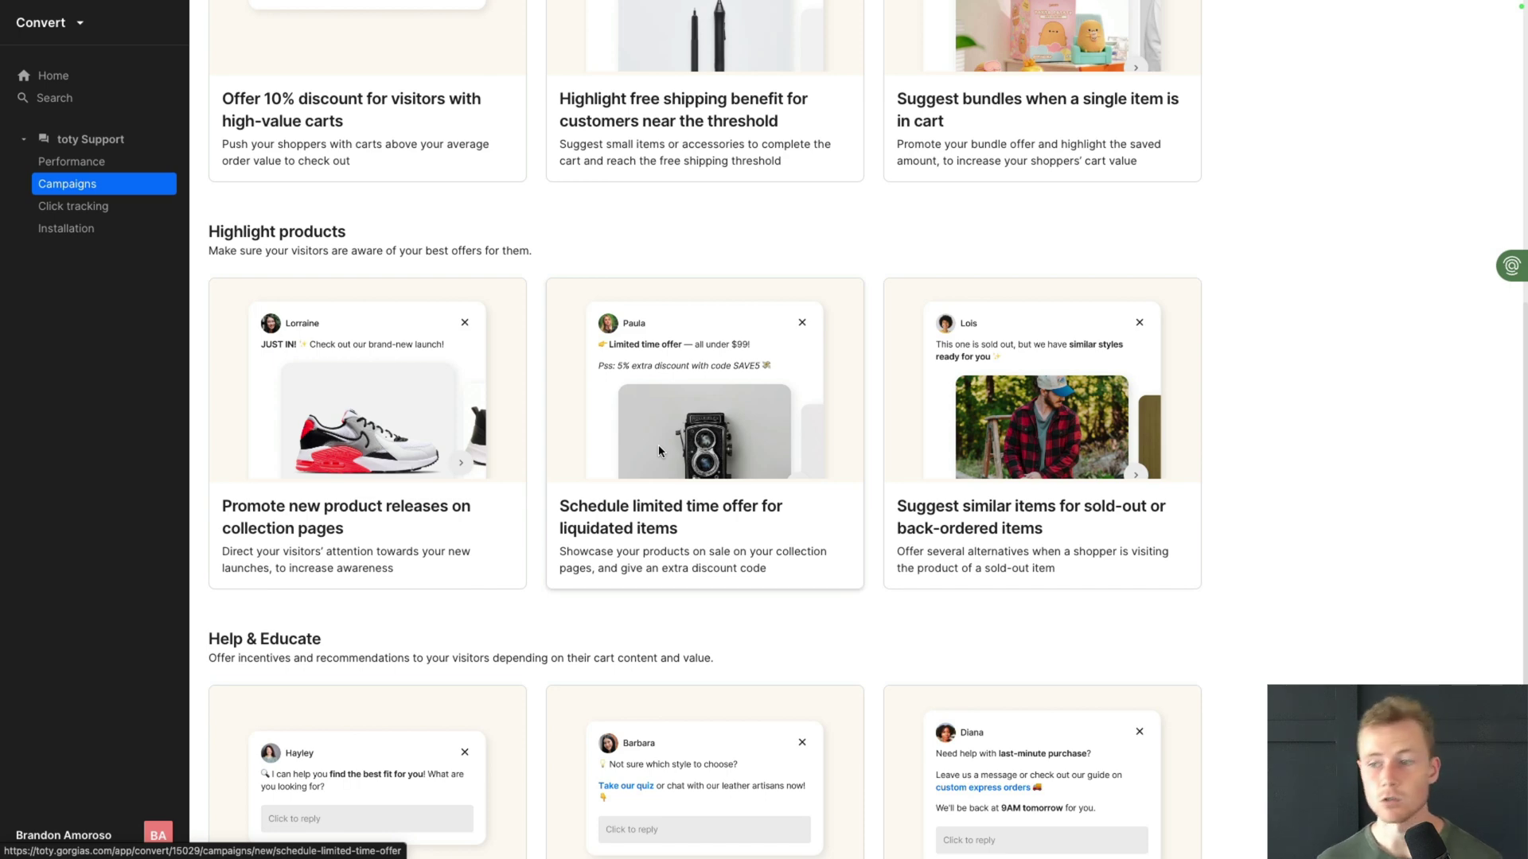
{"action": "scroll", "coordinate": [658, 451], "scroll_direction": "down", "scroll_amount": 4}
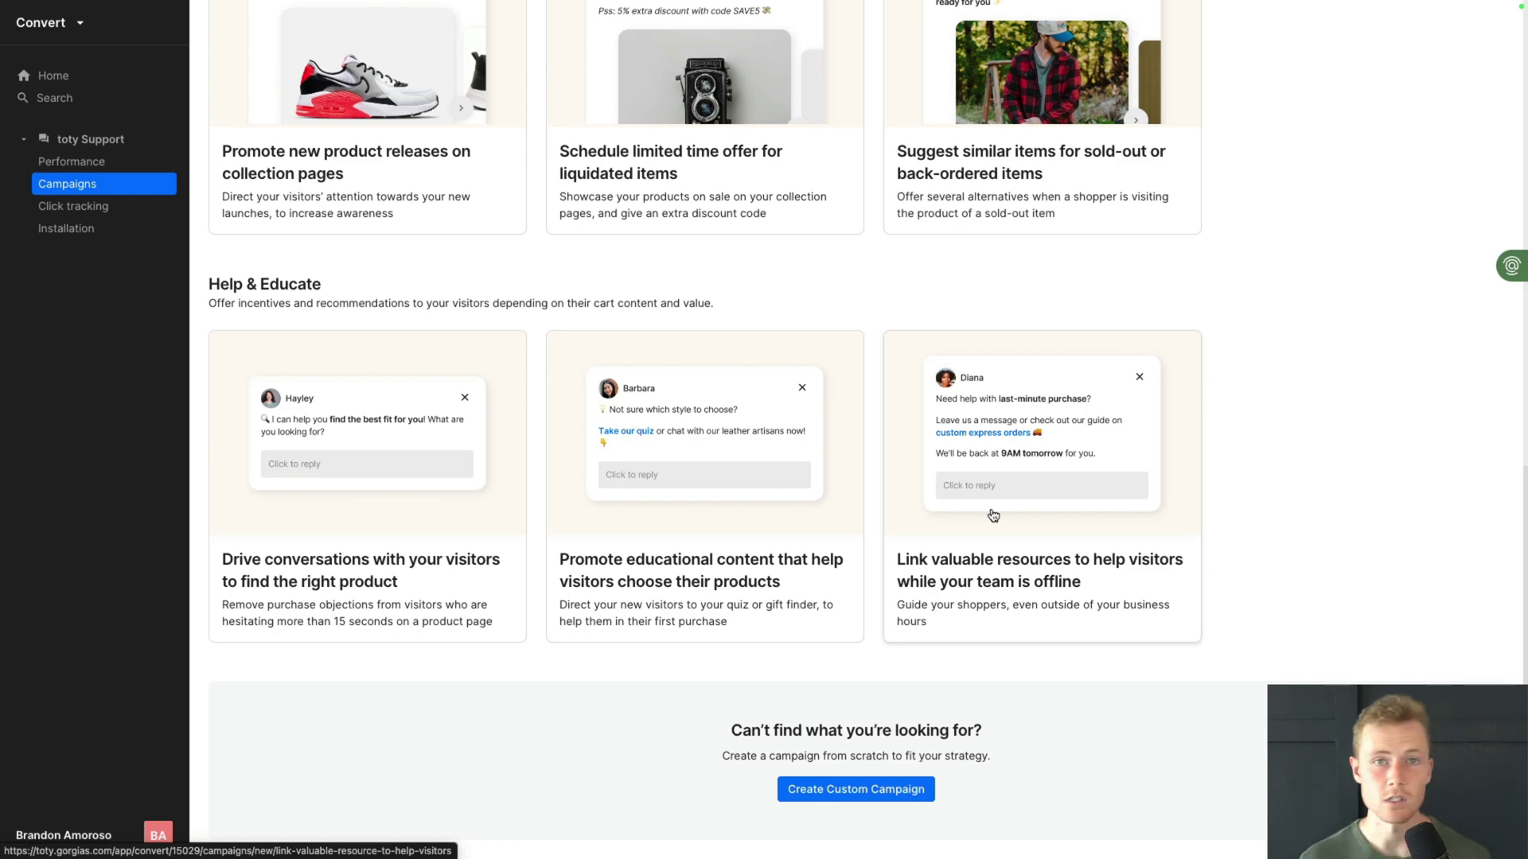
{"action": "scroll", "coordinate": [963, 557], "scroll_direction": "up", "scroll_amount": 1}
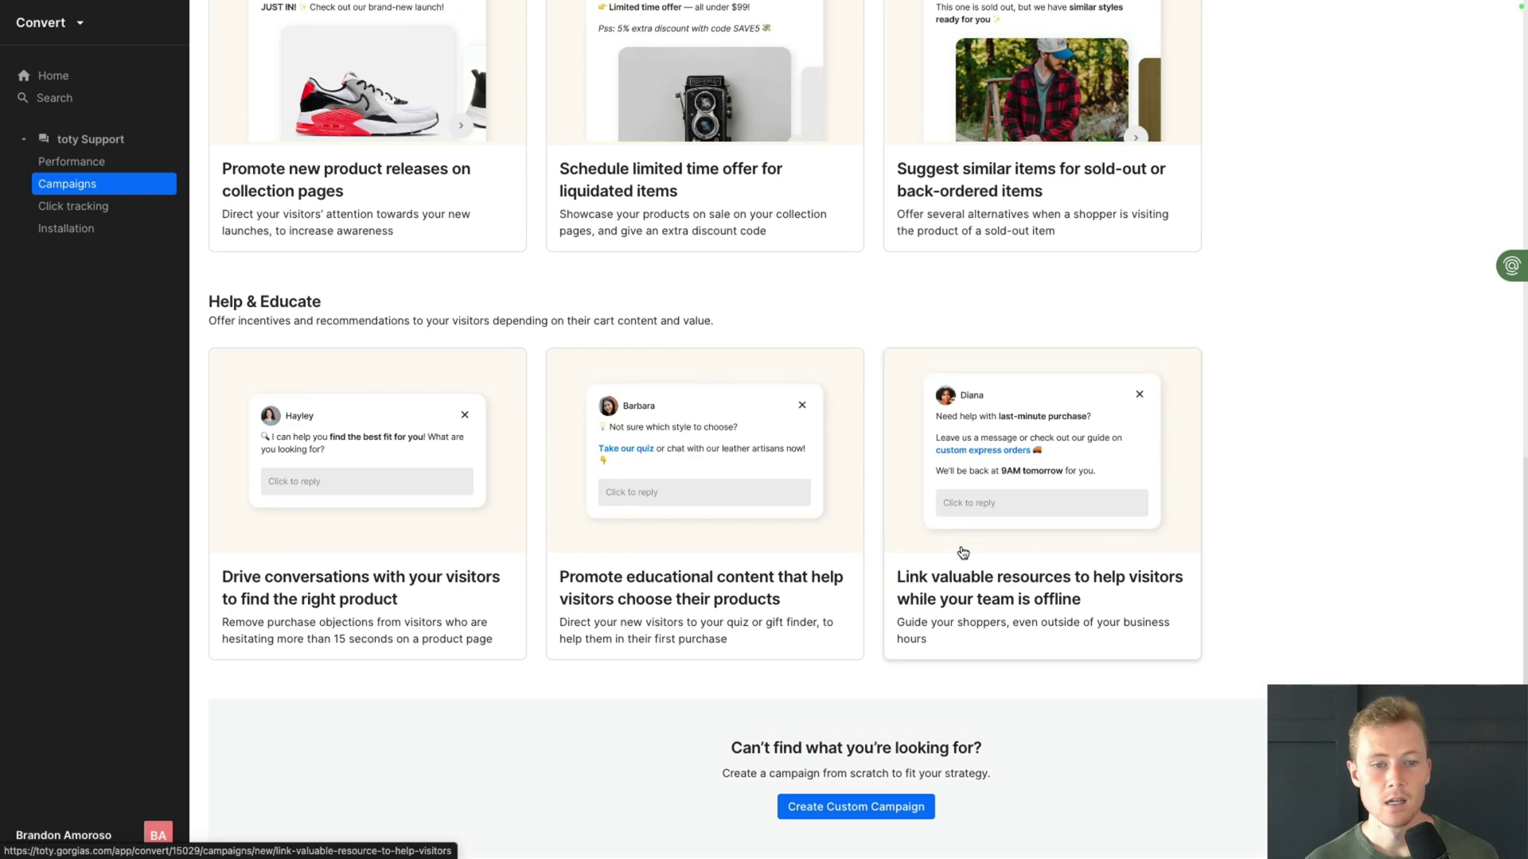
{"action": "scroll", "coordinate": [962, 552], "scroll_direction": "up", "scroll_amount": 15}
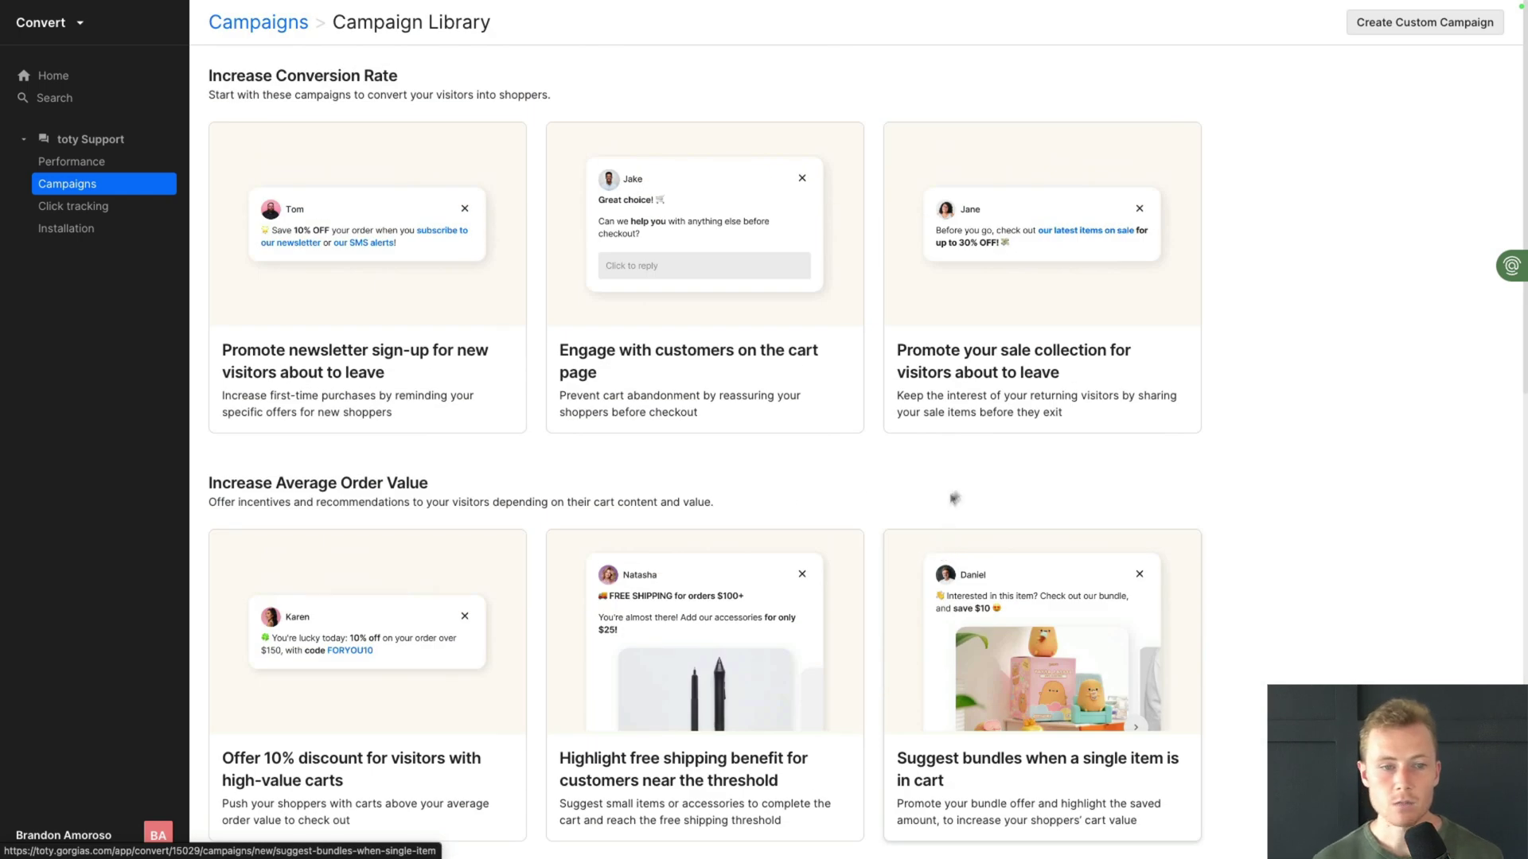
Start a new custom campaign and name it 'Test'
{"action": "left_click", "coordinate": [1424, 24]}
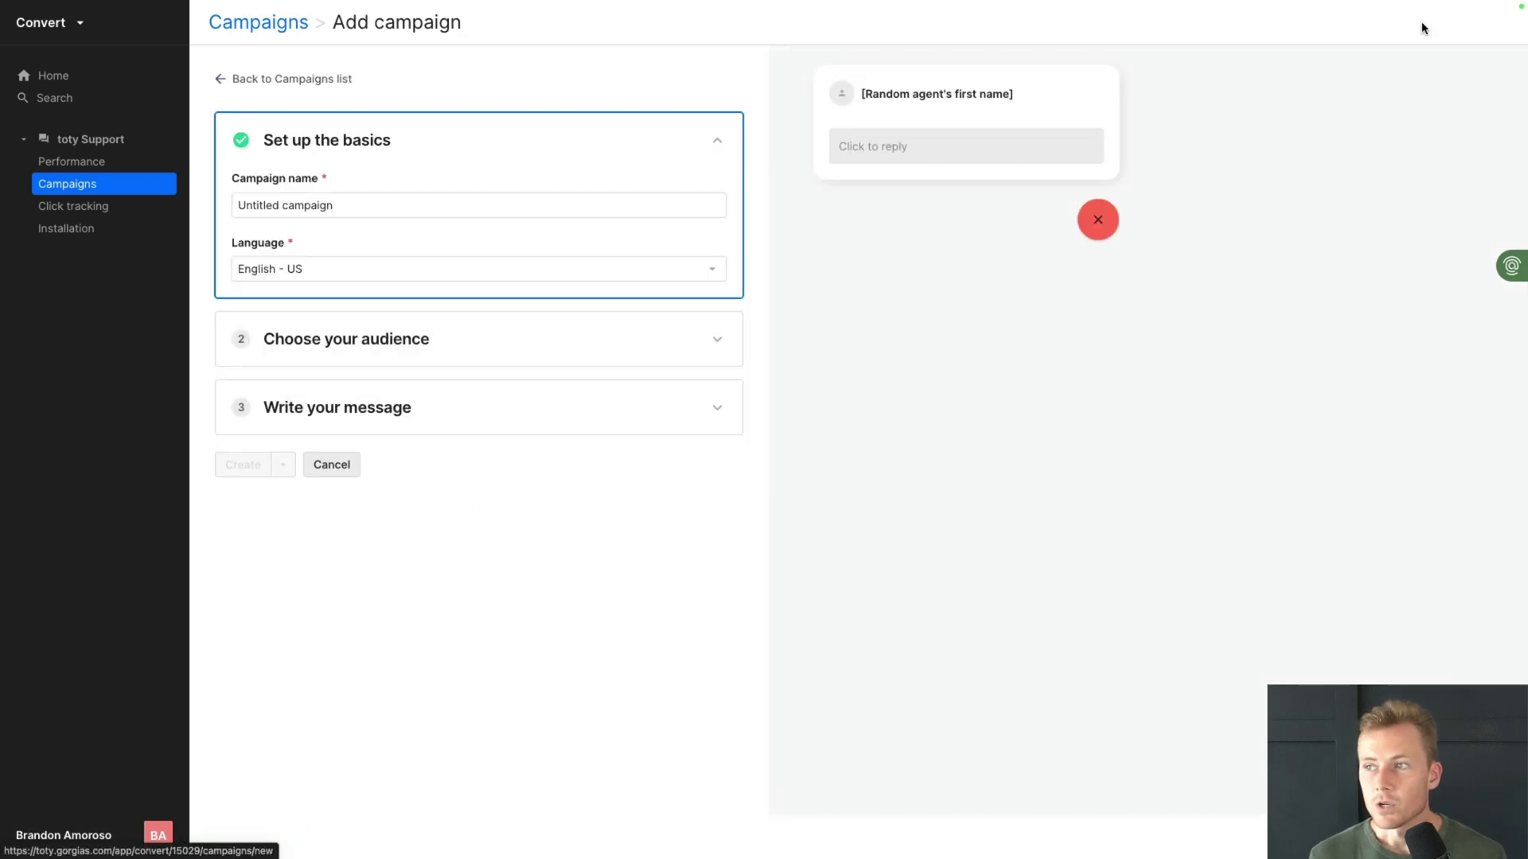
{"action": "left_click", "coordinate": [439, 209]}
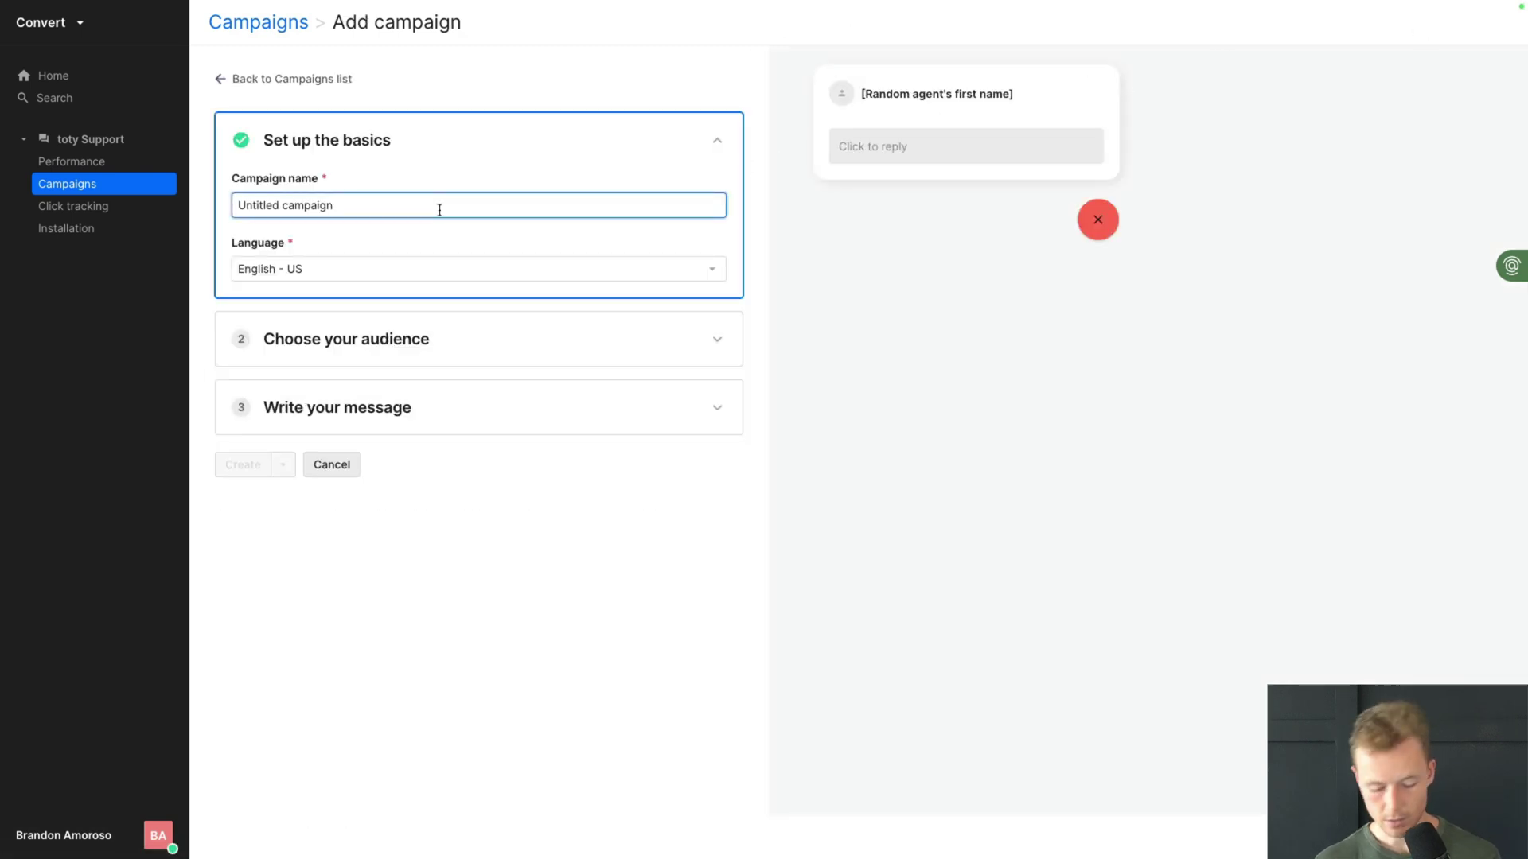
{"action": "key", "text": "ctrl+a"}
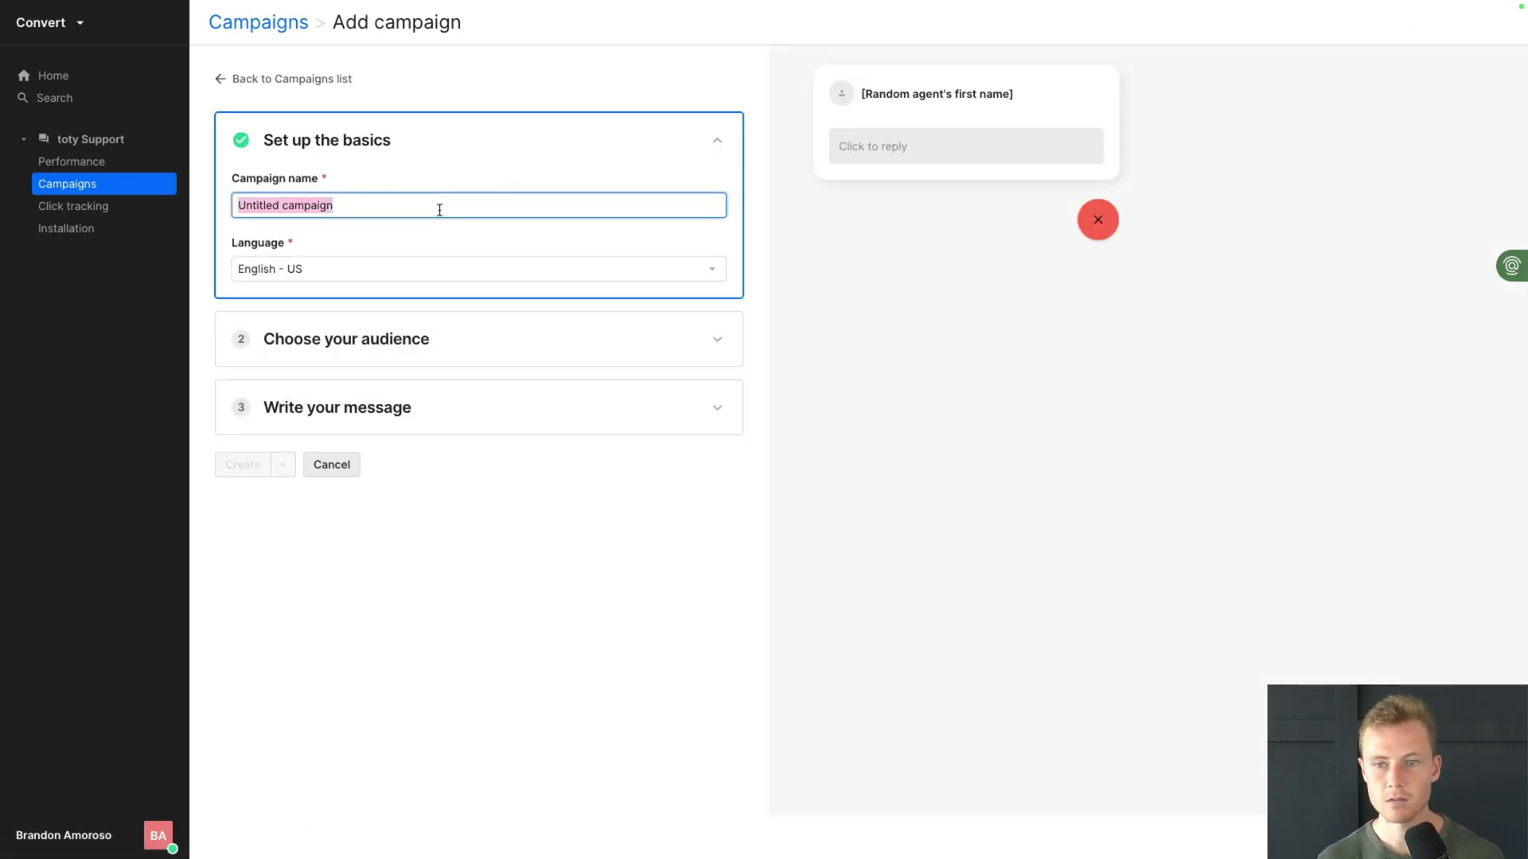
{"action": "type", "text": "Test"}
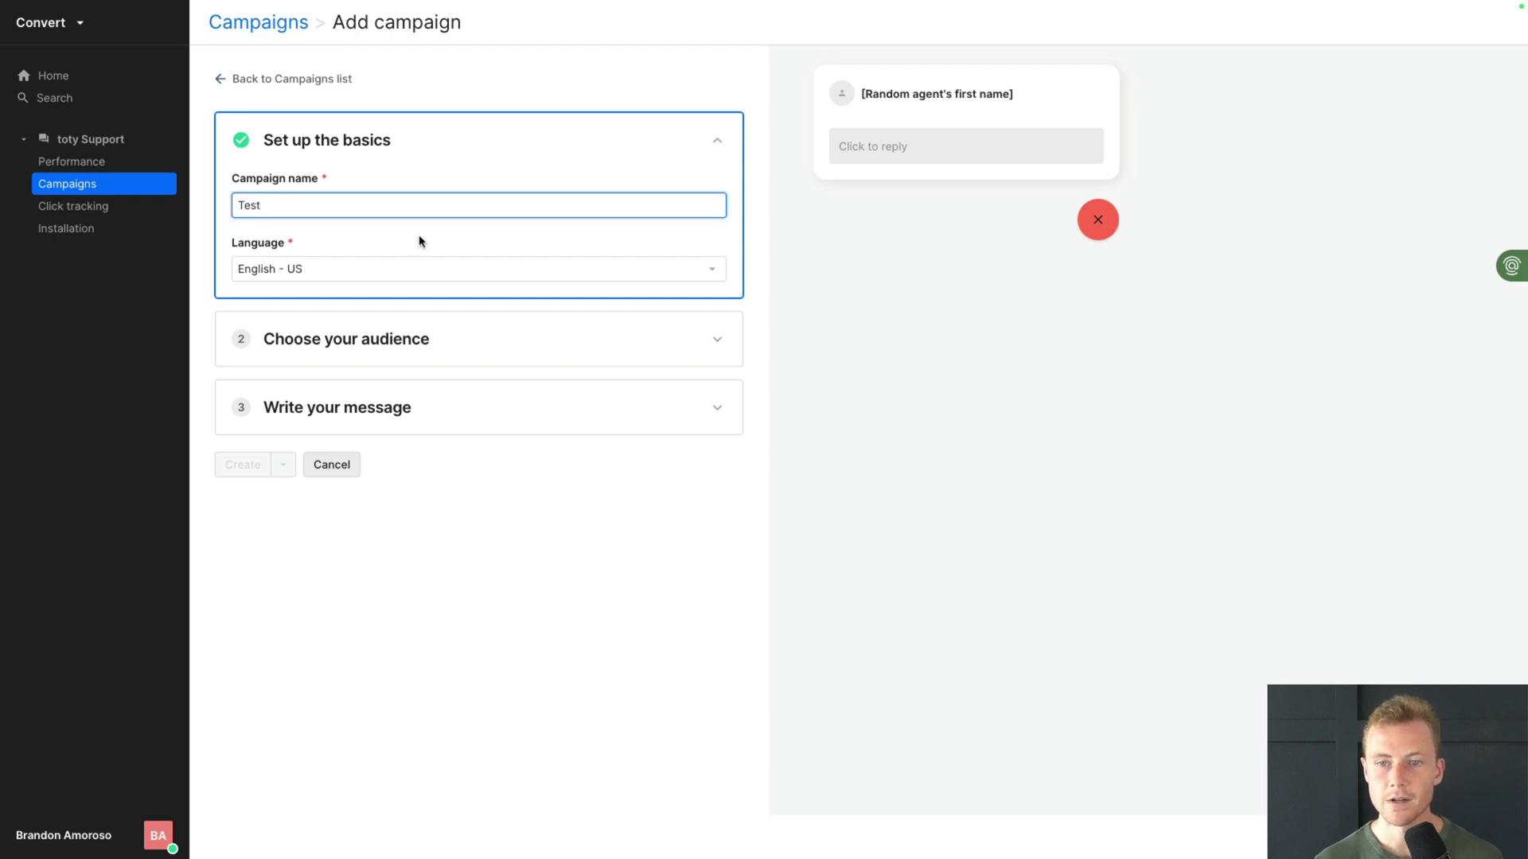
{"action": "left_click", "coordinate": [369, 270]}
Target the audience at URLs containing /collections and /products
{"action": "left_click", "coordinate": [380, 350]}
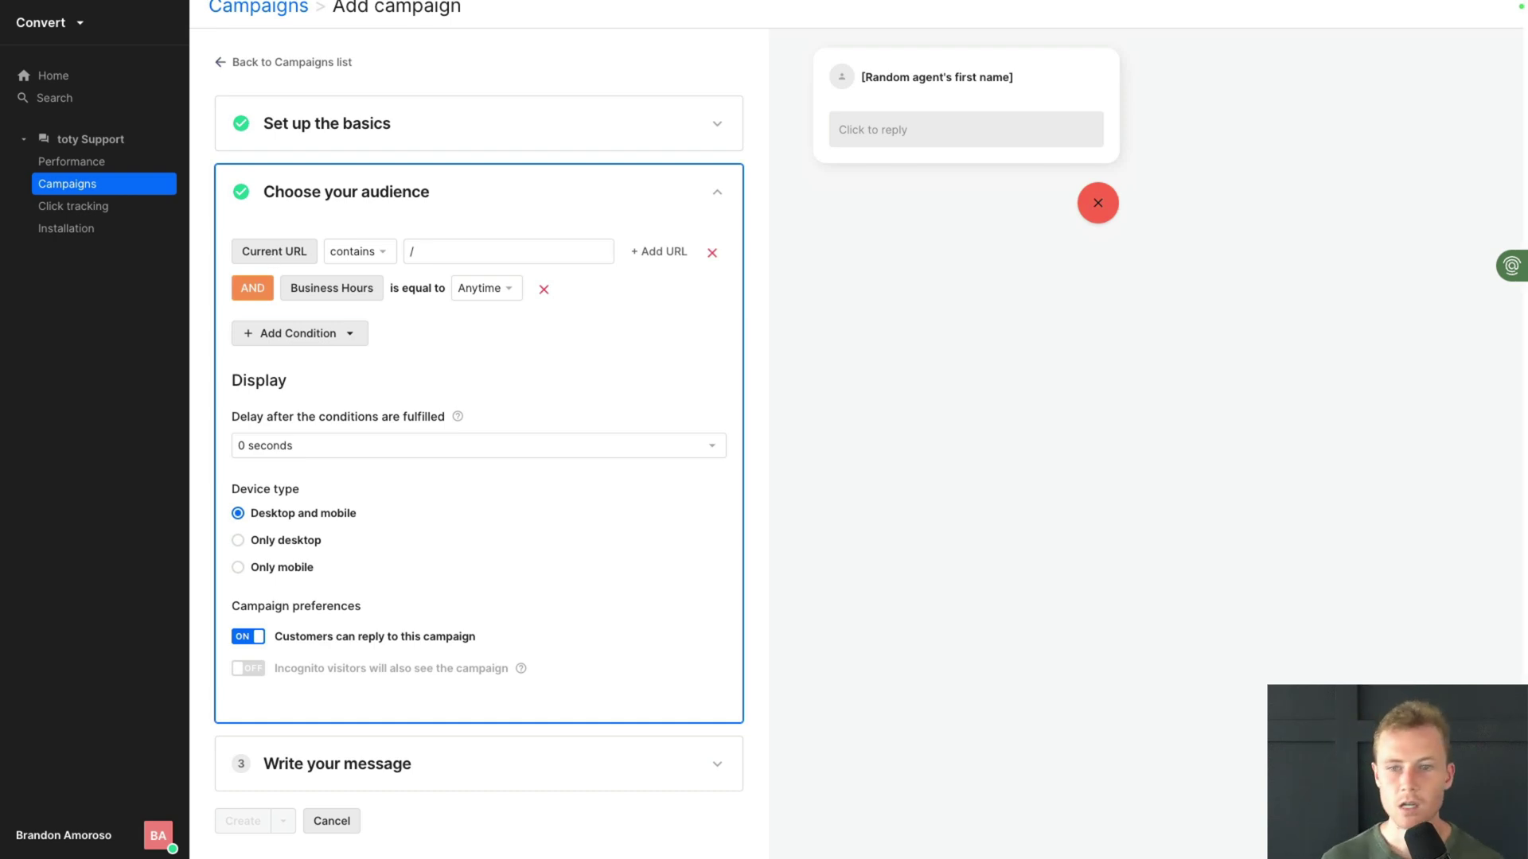
{"action": "left_click", "coordinate": [383, 253]}
{"action": "left_click", "coordinate": [290, 254]}
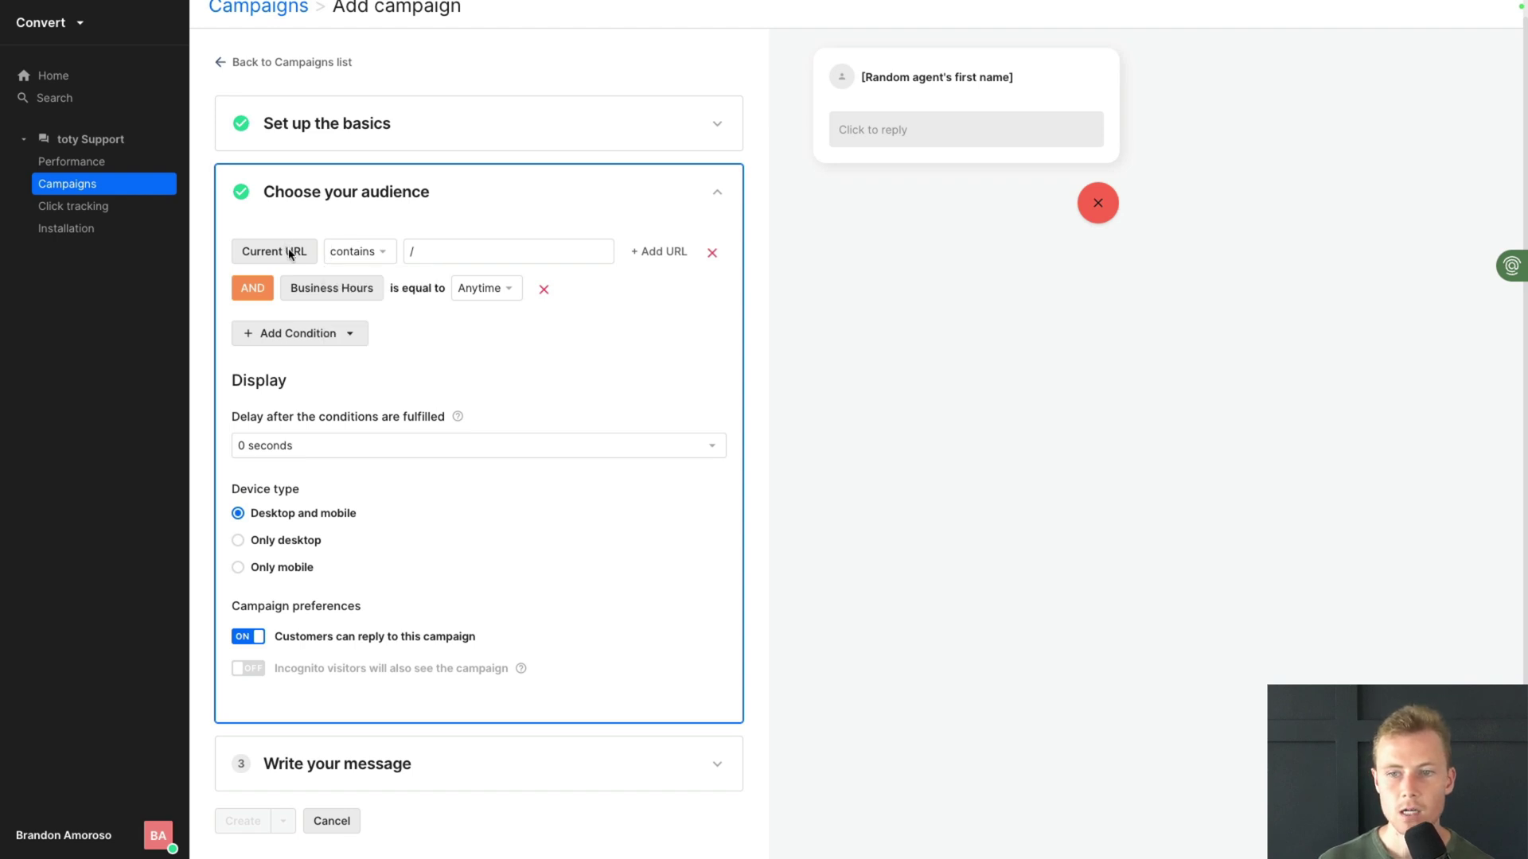
{"action": "left_click", "coordinate": [377, 253]}
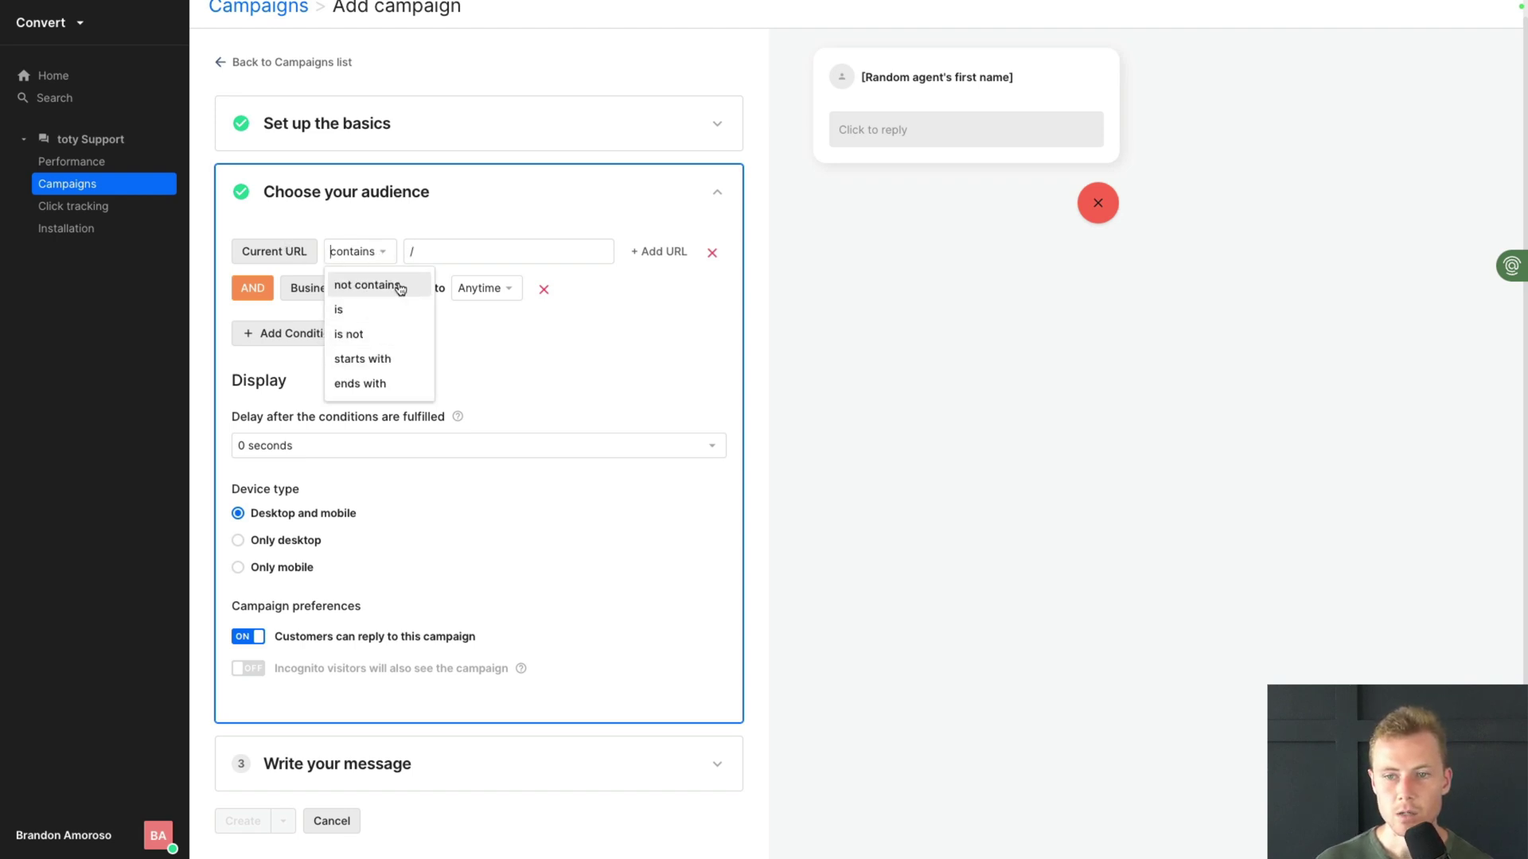
{"action": "left_click", "coordinate": [419, 253]}
{"action": "type", "text": "collections"}
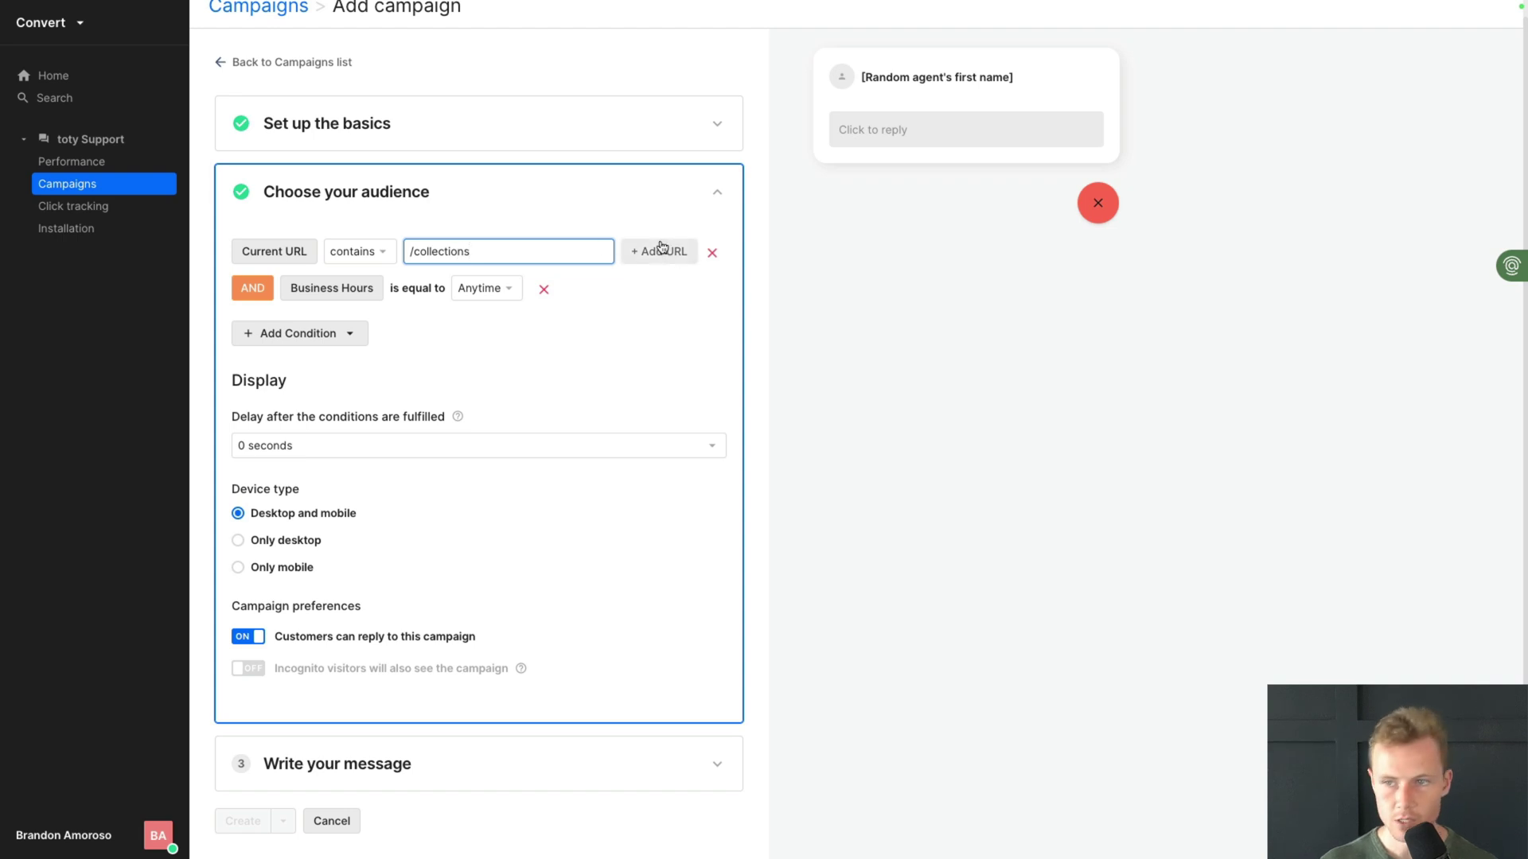
{"action": "left_click", "coordinate": [659, 252]}
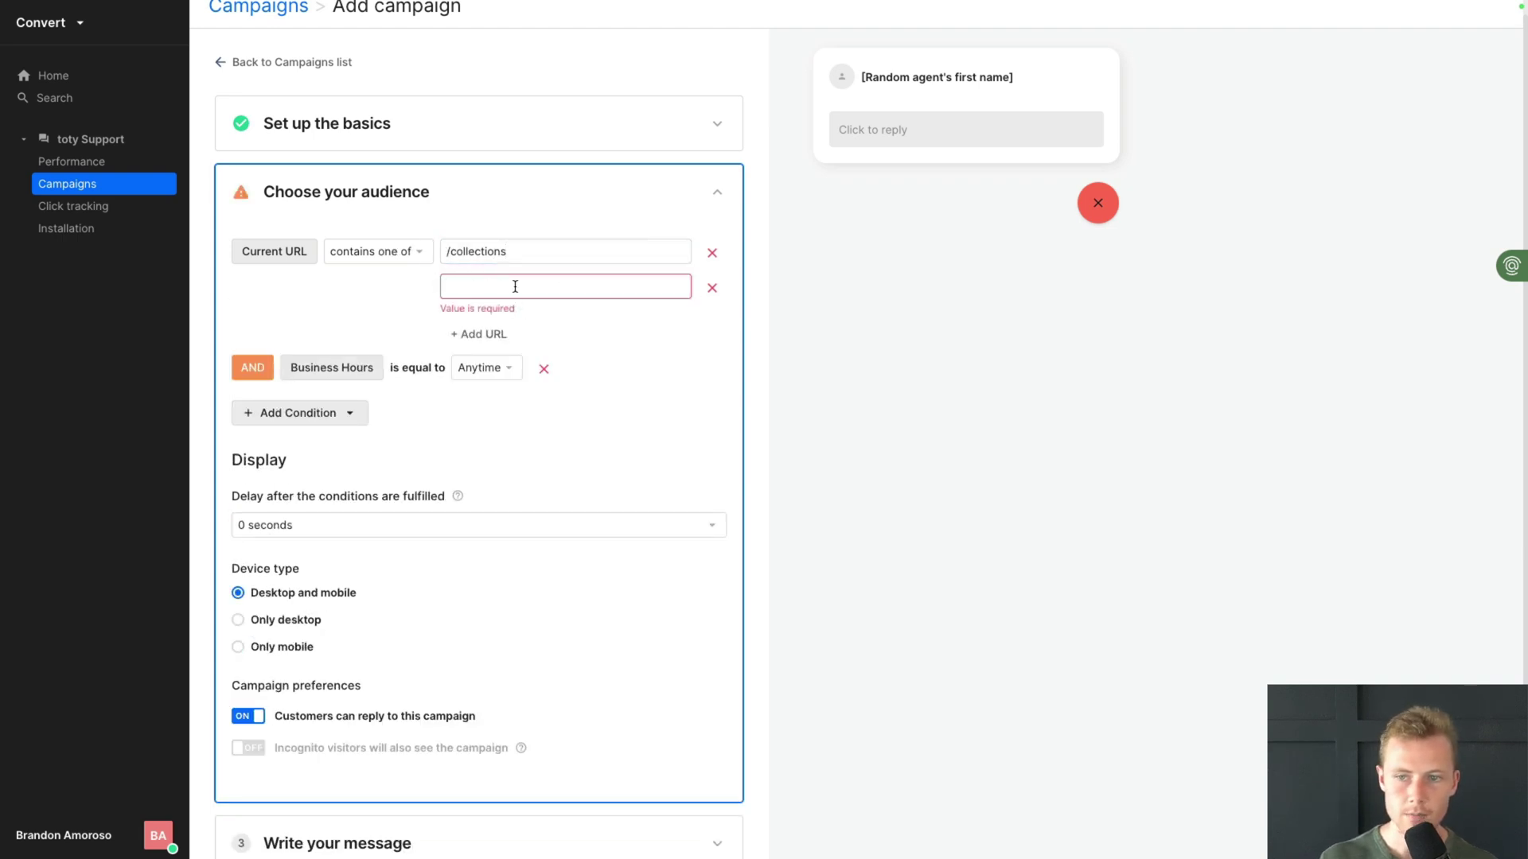
{"action": "left_click", "coordinate": [521, 285]}
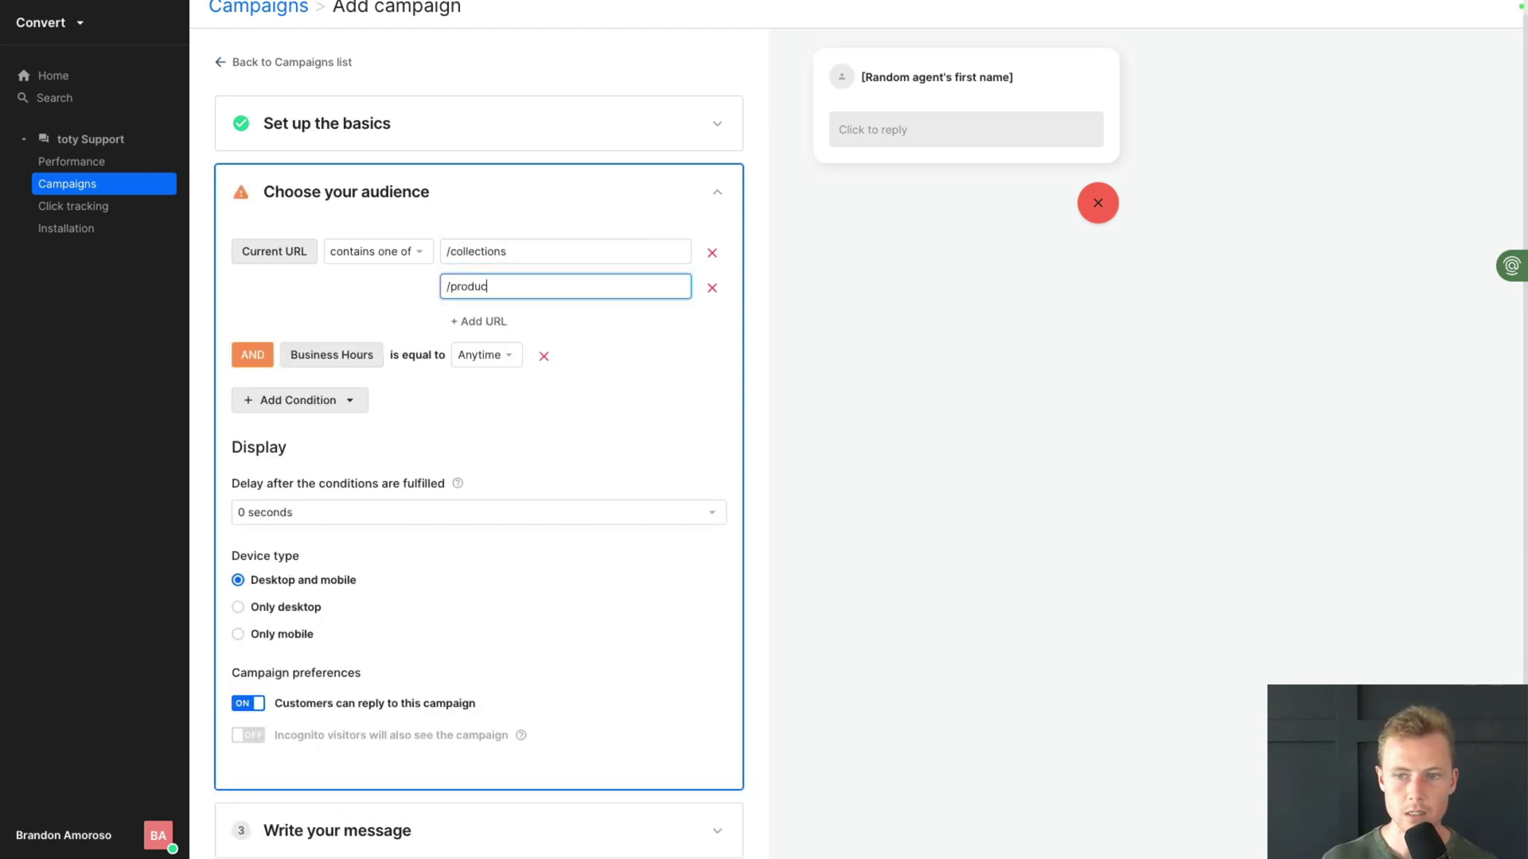
{"action": "left_click", "coordinate": [545, 314]}
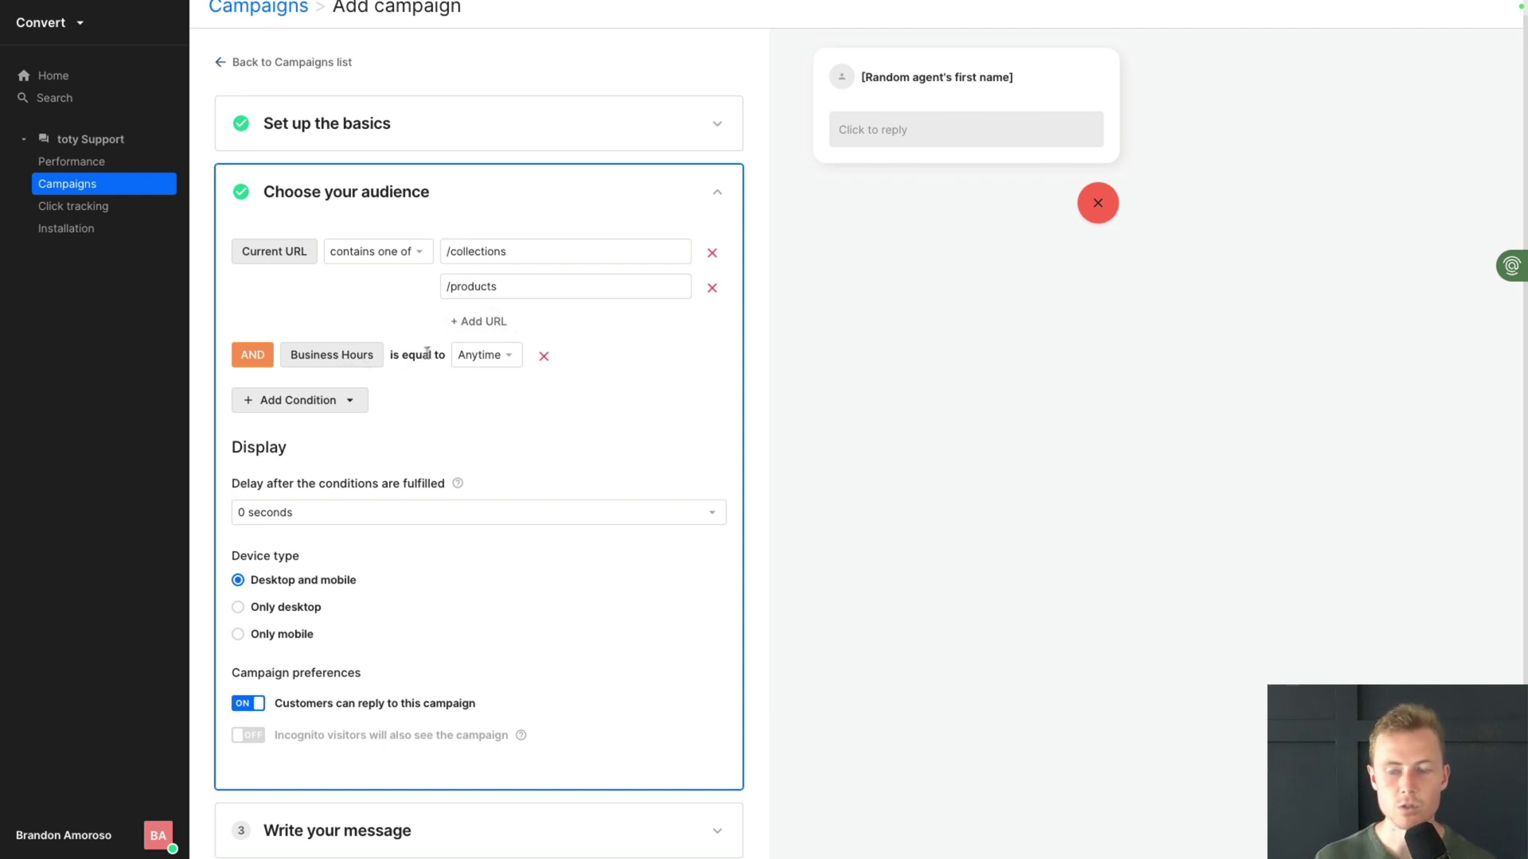
Keep business hours at Anytime and browse the audience condition list for Amount added to cart
{"action": "left_click", "coordinate": [478, 356]}
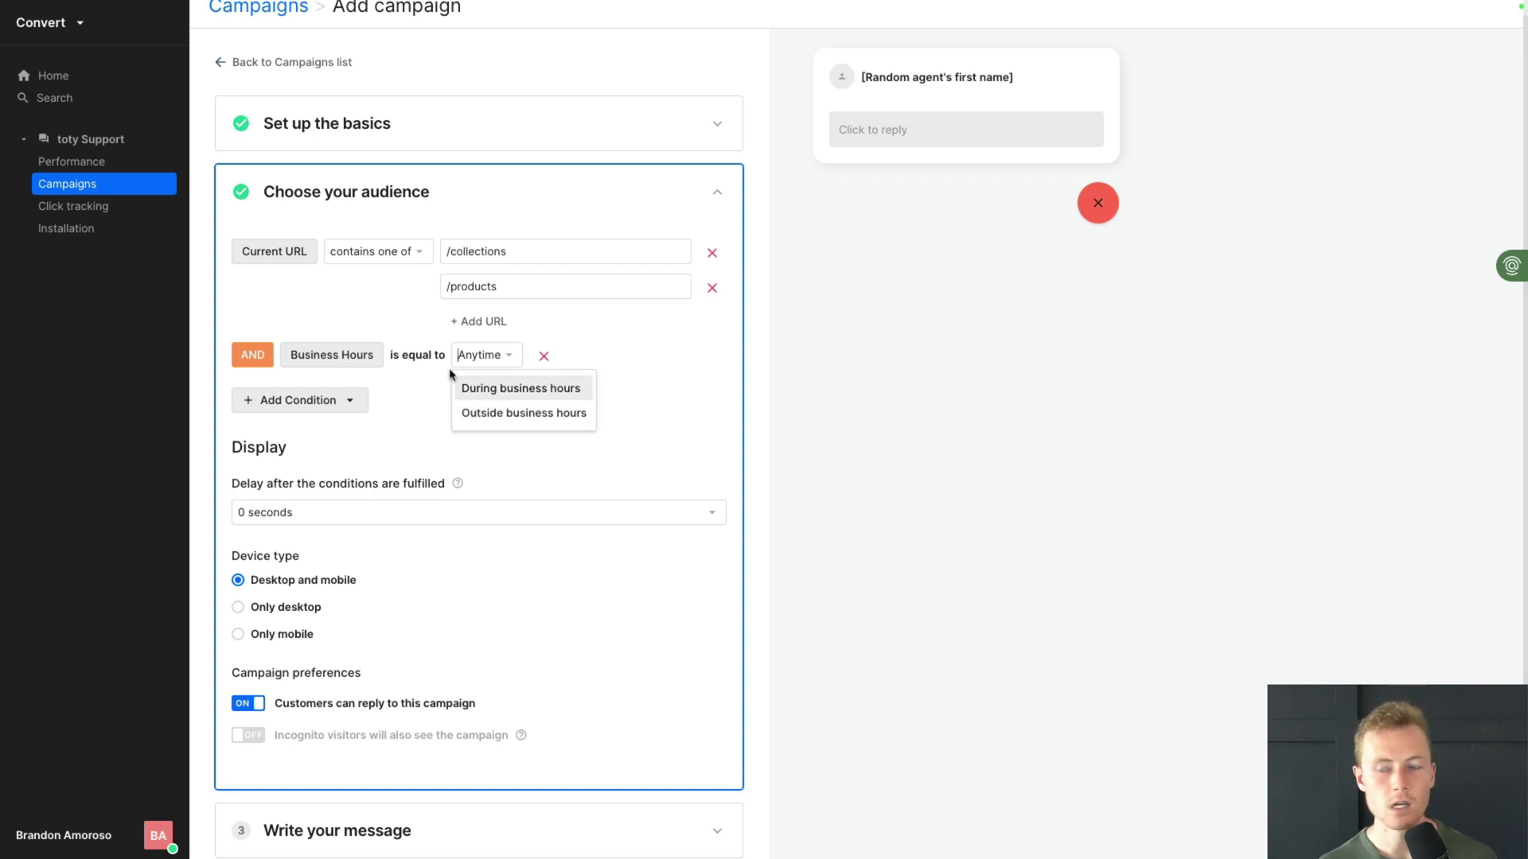
{"action": "left_click", "coordinate": [385, 420]}
{"action": "left_click", "coordinate": [312, 402]}
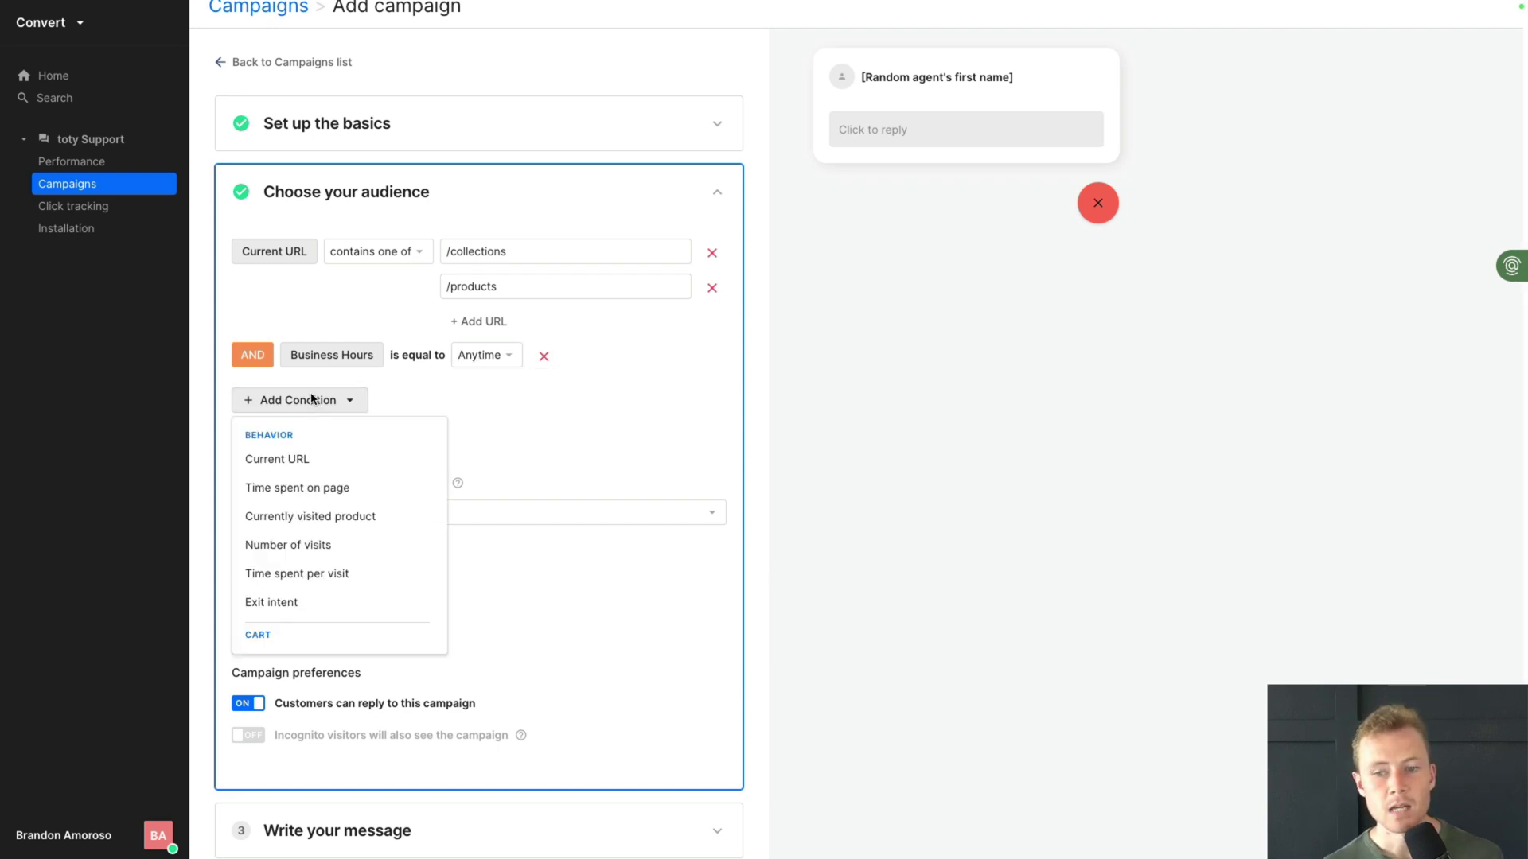
{"action": "scroll", "coordinate": [362, 454], "scroll_direction": "down", "scroll_amount": 1}
{"action": "scroll", "coordinate": [366, 456], "scroll_direction": "up", "scroll_amount": 1}
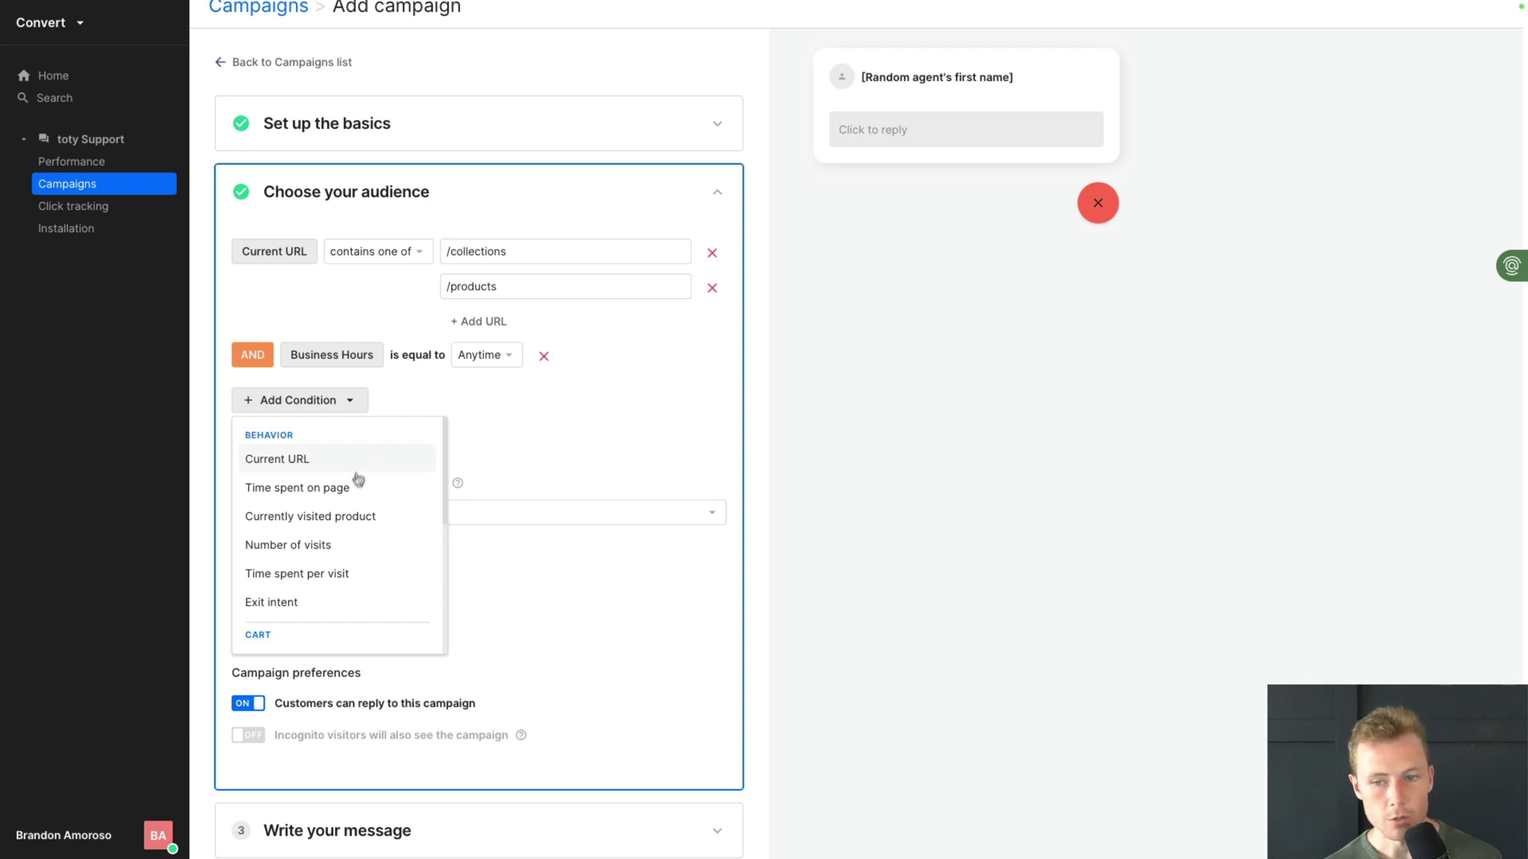
{"action": "scroll", "coordinate": [352, 496], "scroll_direction": "down", "scroll_amount": 1}
{"action": "scroll", "coordinate": [352, 496], "scroll_direction": "down", "scroll_amount": 1}
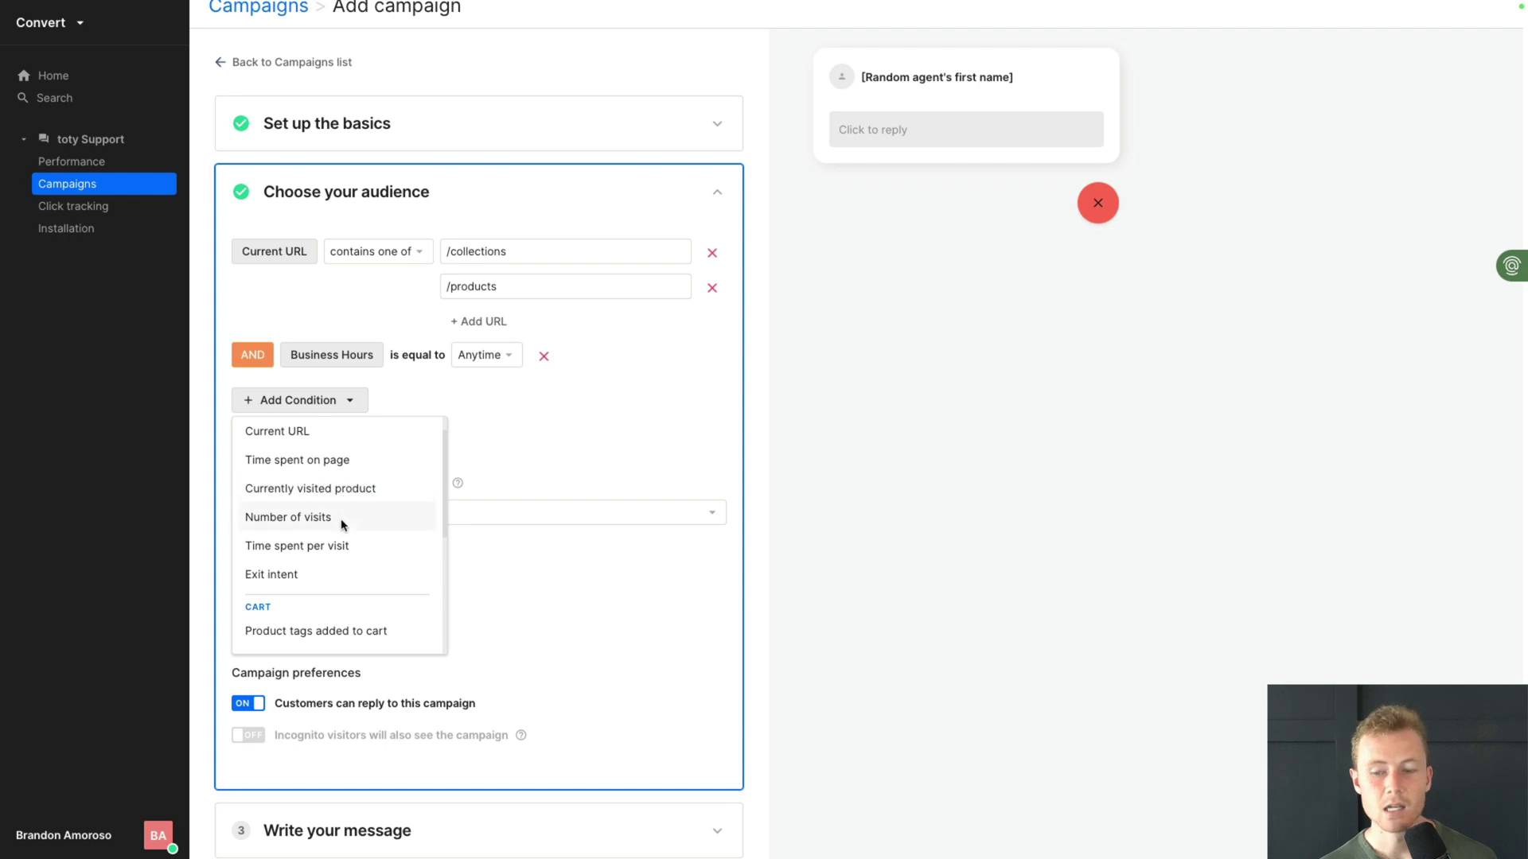
{"action": "scroll", "coordinate": [341, 518], "scroll_direction": "down", "scroll_amount": 2}
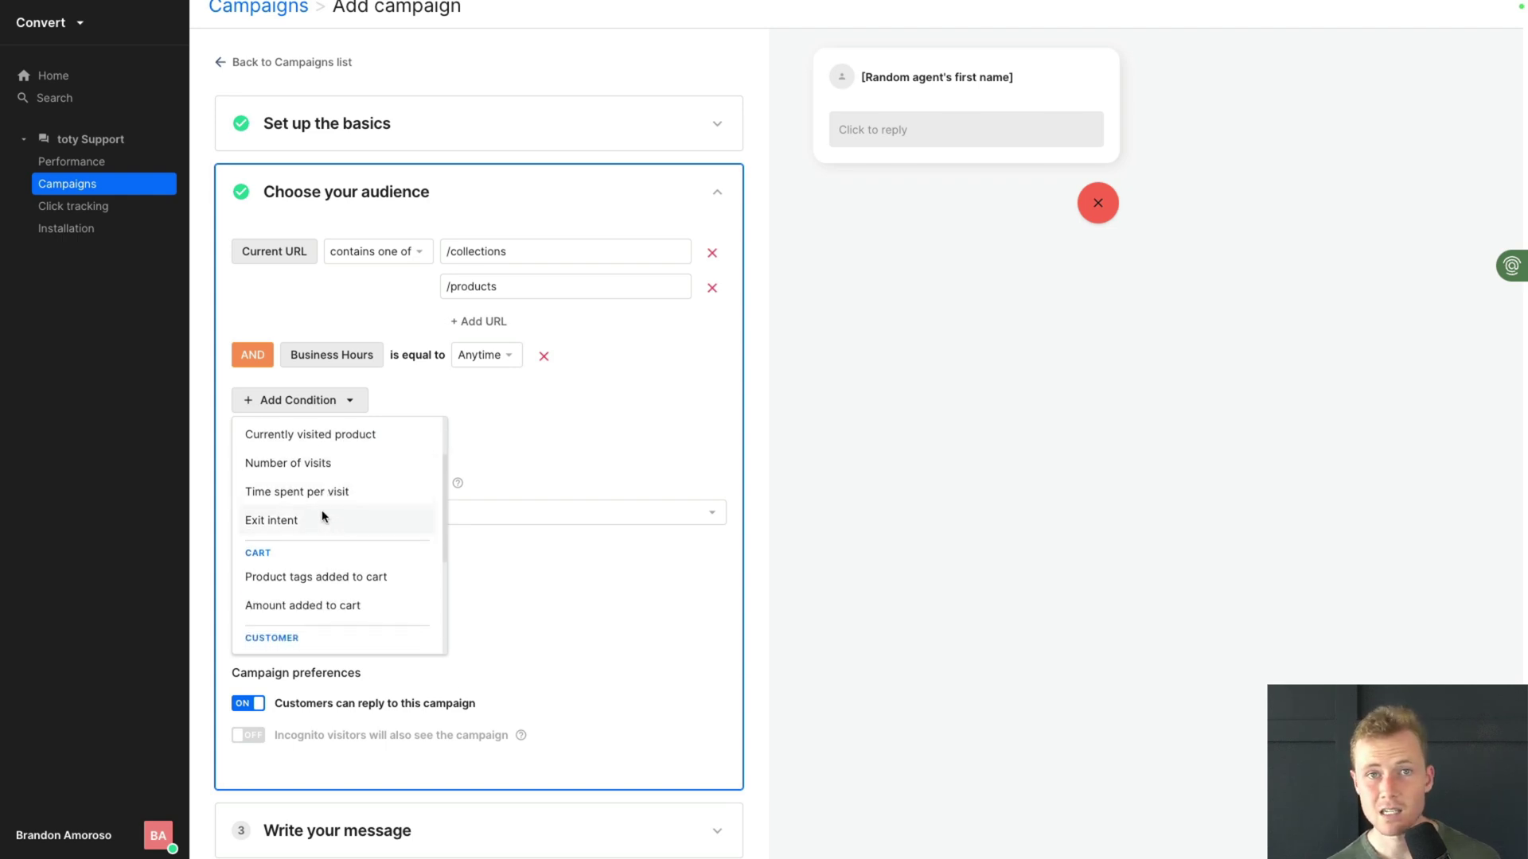
{"action": "scroll", "coordinate": [324, 517], "scroll_direction": "down", "scroll_amount": 6}
{"action": "scroll", "coordinate": [324, 501], "scroll_direction": "up", "scroll_amount": 2}
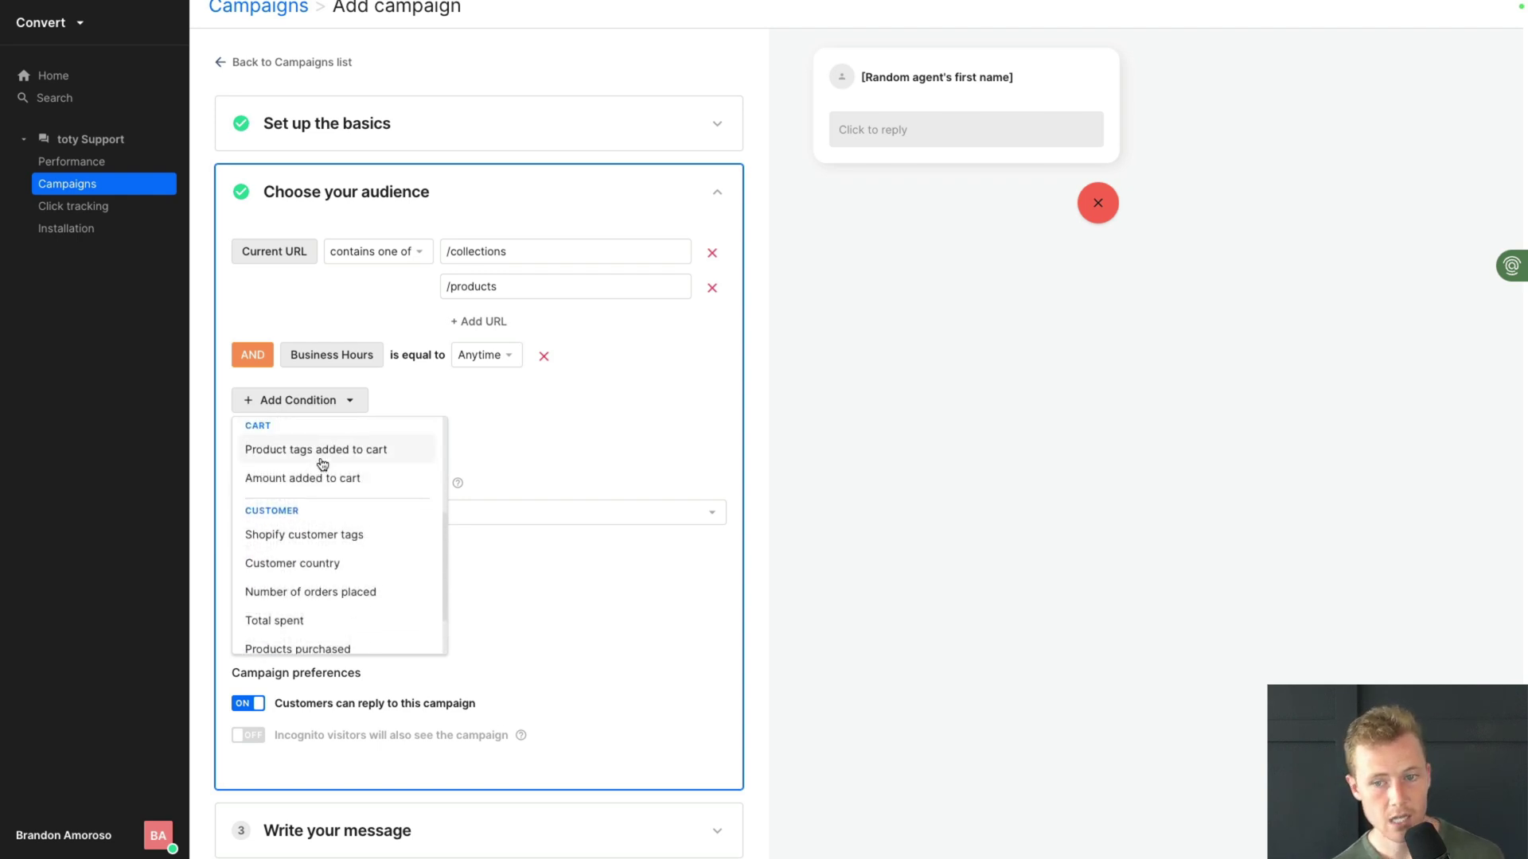
{"action": "scroll", "coordinate": [318, 478], "scroll_direction": "down", "scroll_amount": 1}
{"action": "scroll", "coordinate": [318, 482], "scroll_direction": "down", "scroll_amount": 1}
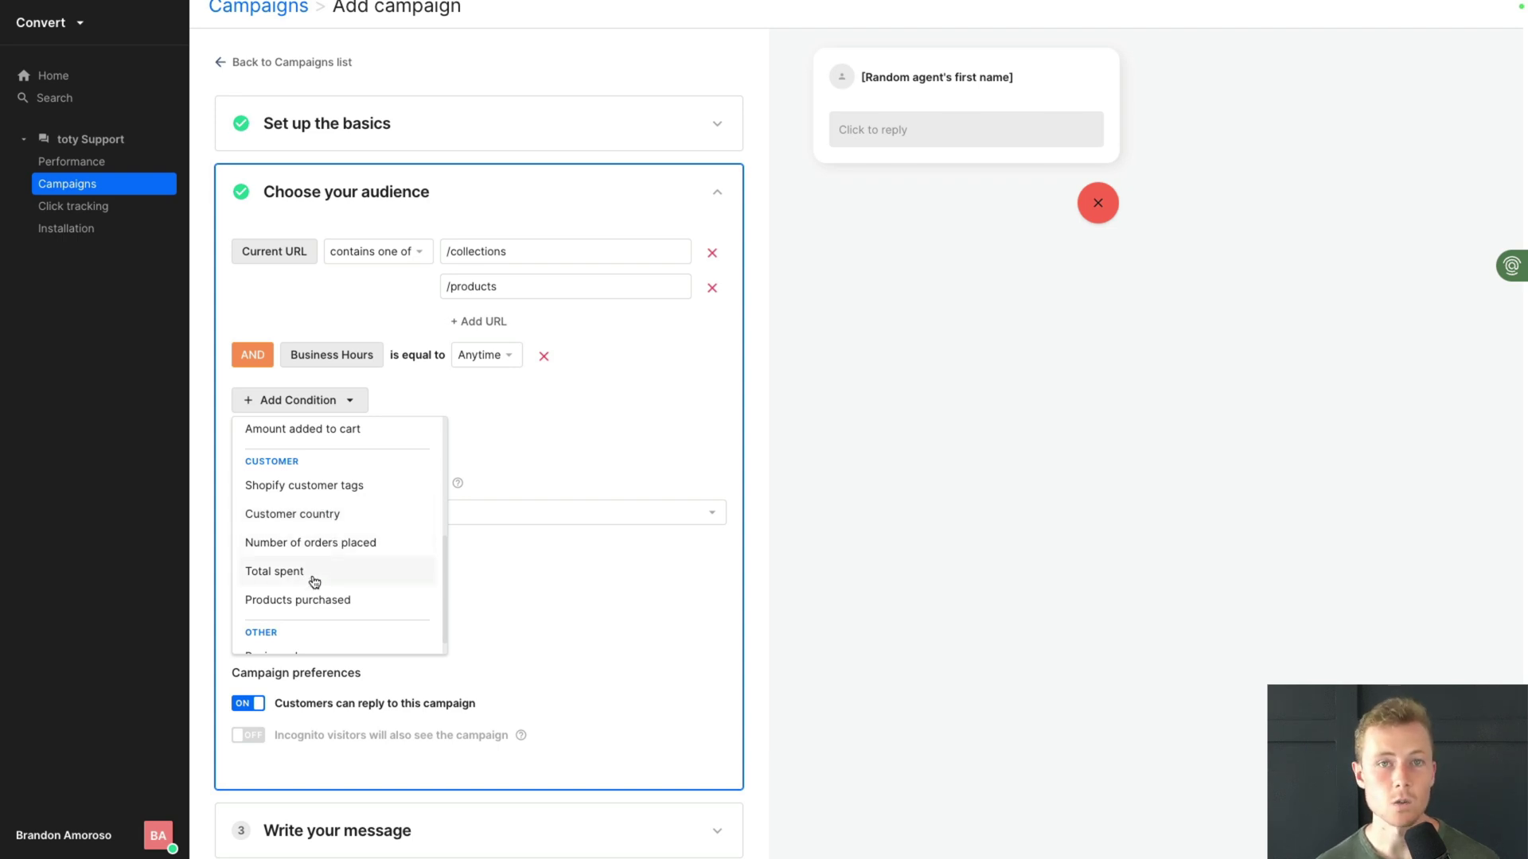
{"action": "scroll", "coordinate": [320, 596], "scroll_direction": "down", "scroll_amount": 1}
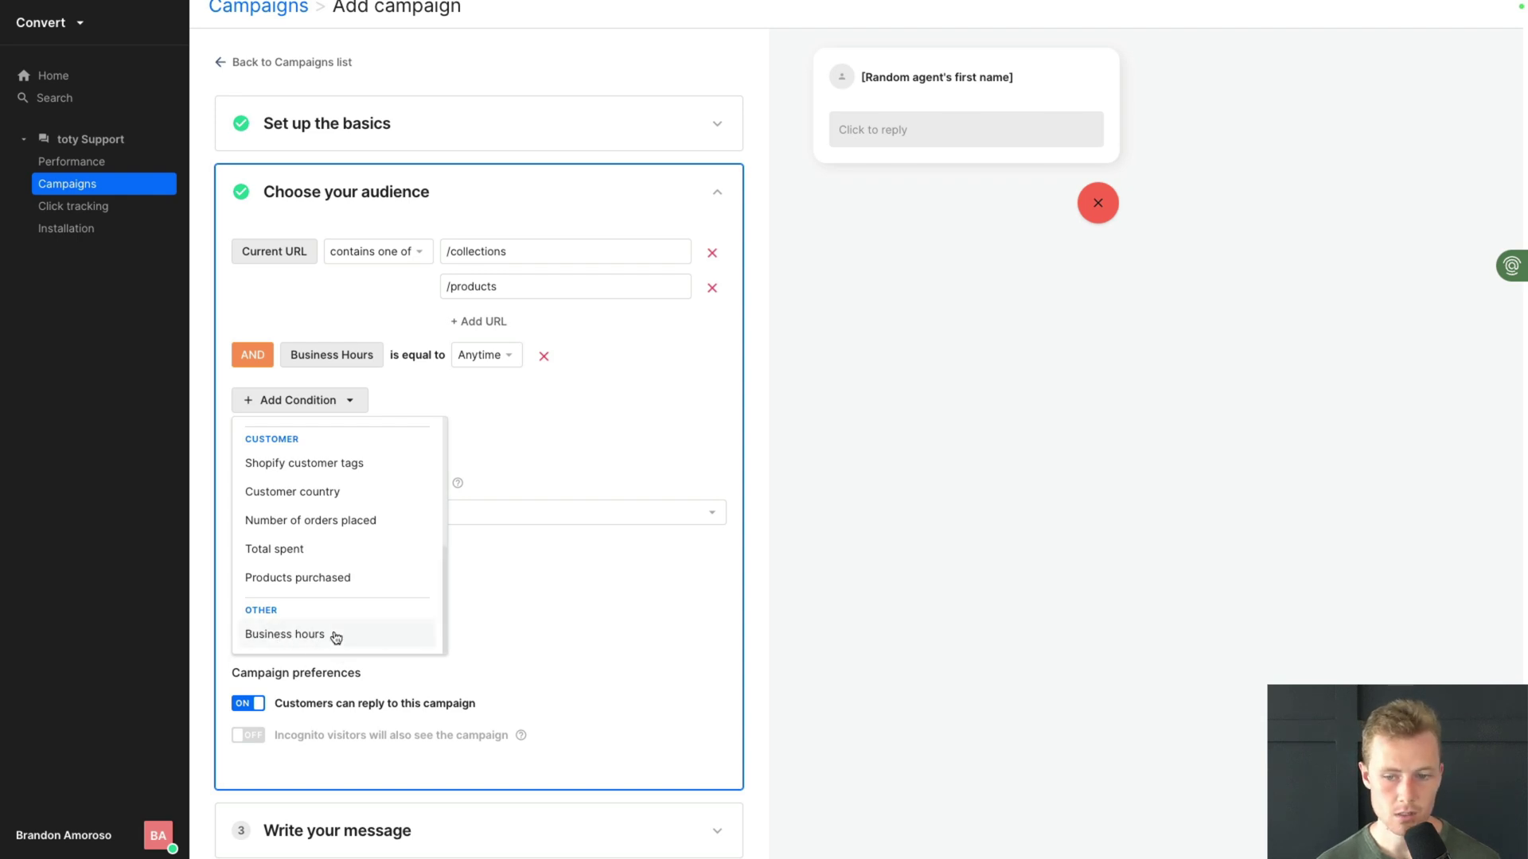
{"action": "scroll", "coordinate": [332, 614], "scroll_direction": "up", "scroll_amount": 2}
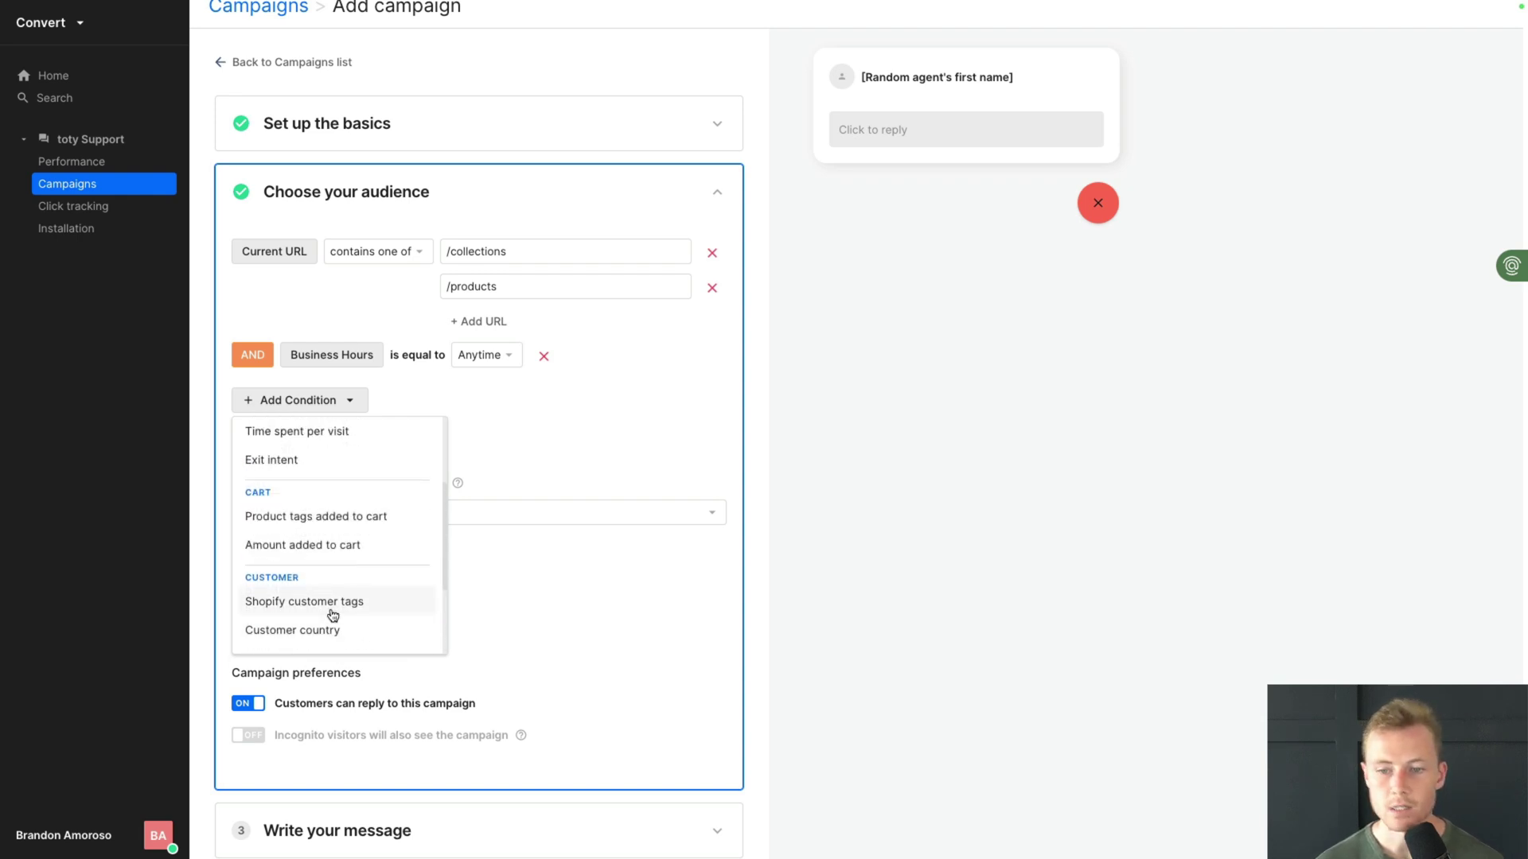
{"action": "scroll", "coordinate": [333, 614], "scroll_direction": "down", "scroll_amount": 1}
Add an Amount added to cart condition: is greater than 149
{"action": "left_click", "coordinate": [354, 515]}
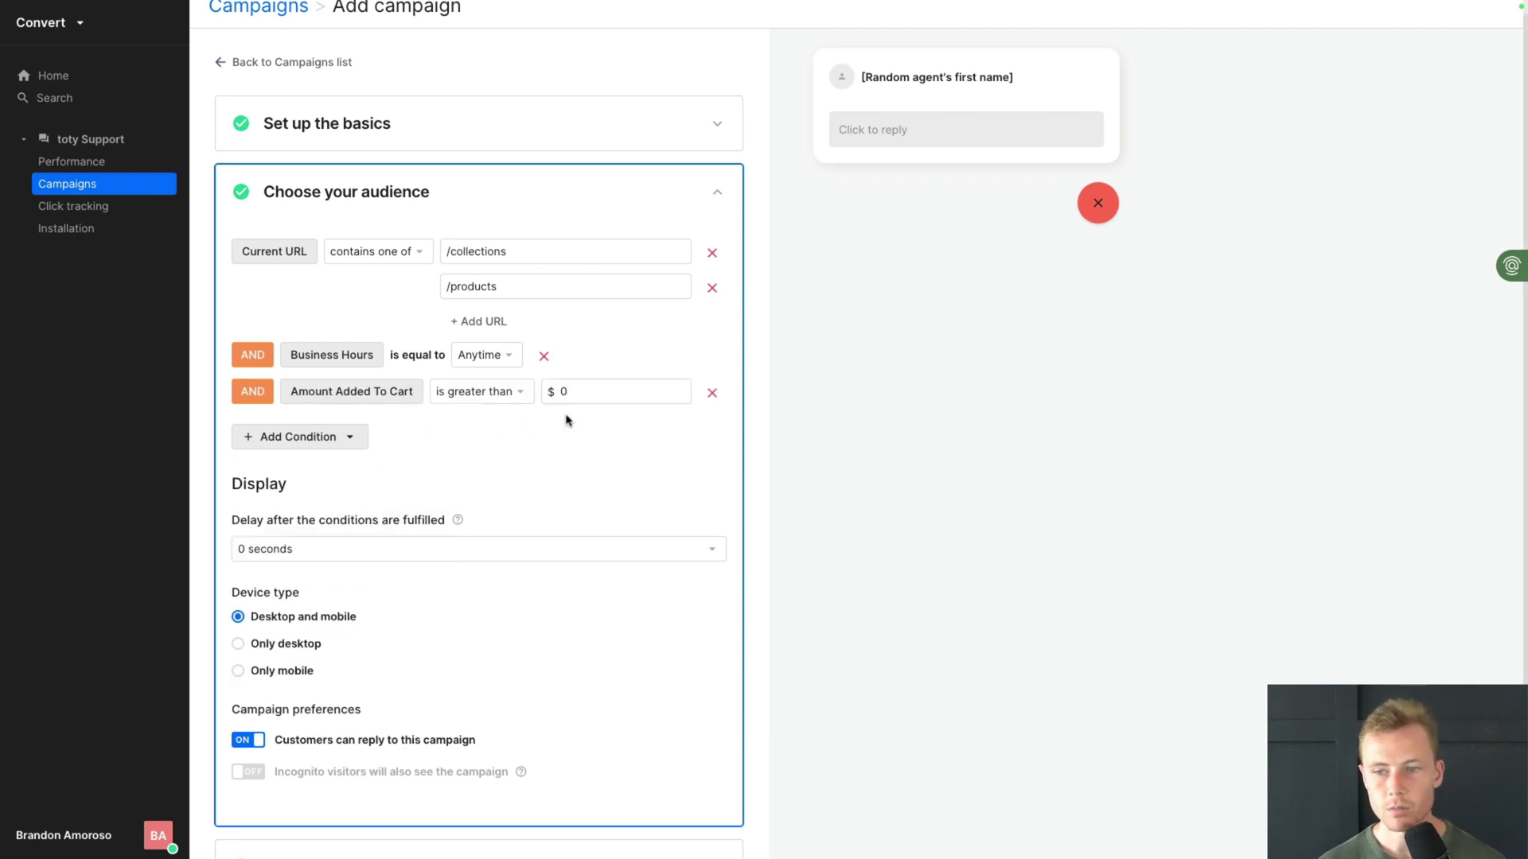
{"action": "double_click", "coordinate": [561, 391]}
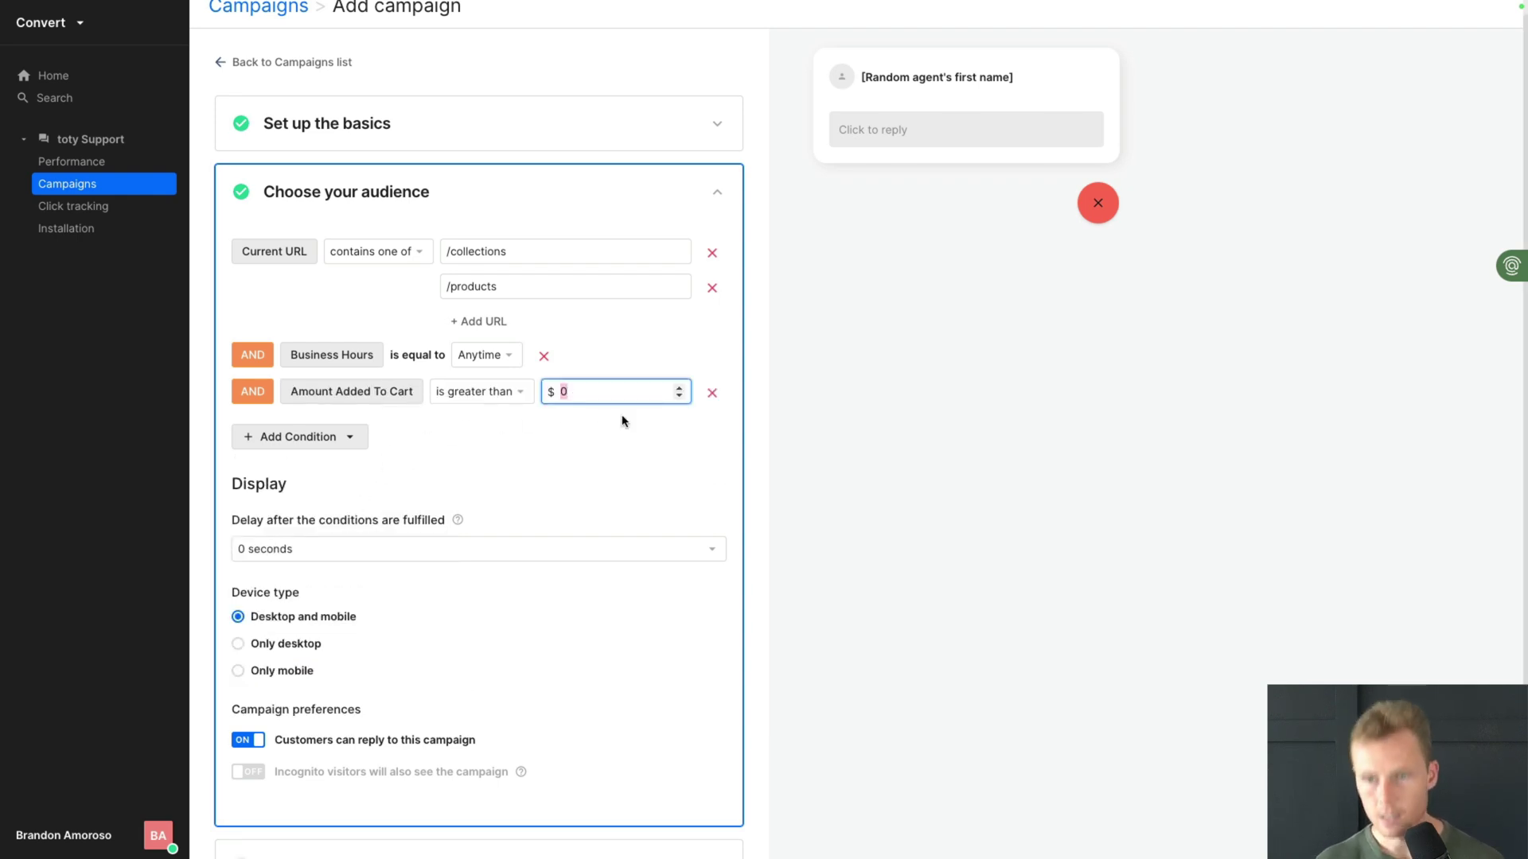
{"action": "type", "text": "14"}
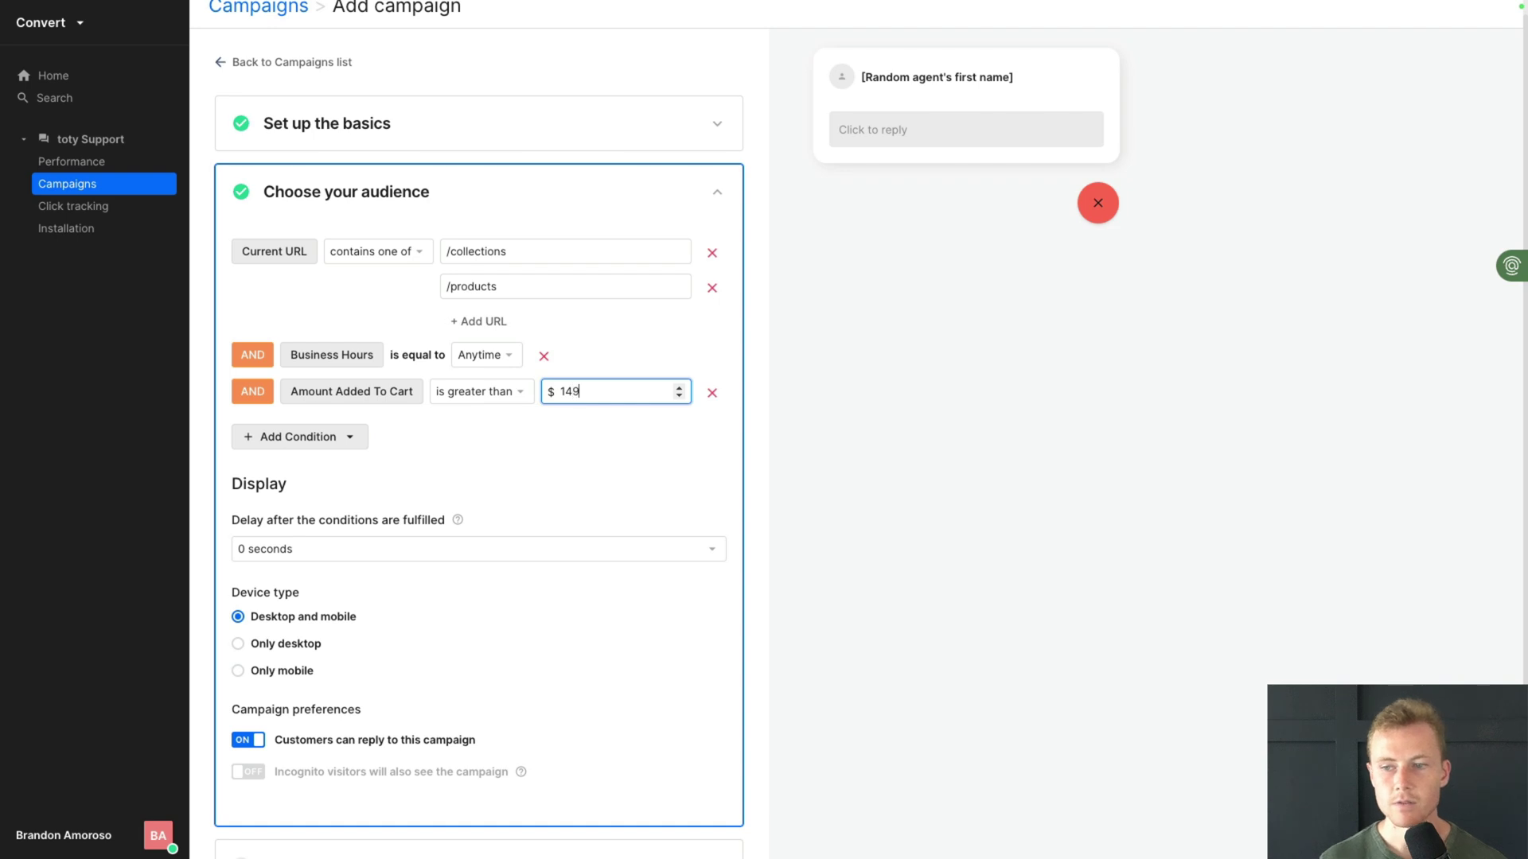
{"action": "type", "text": "9"}
{"action": "left_click", "coordinate": [494, 393]}
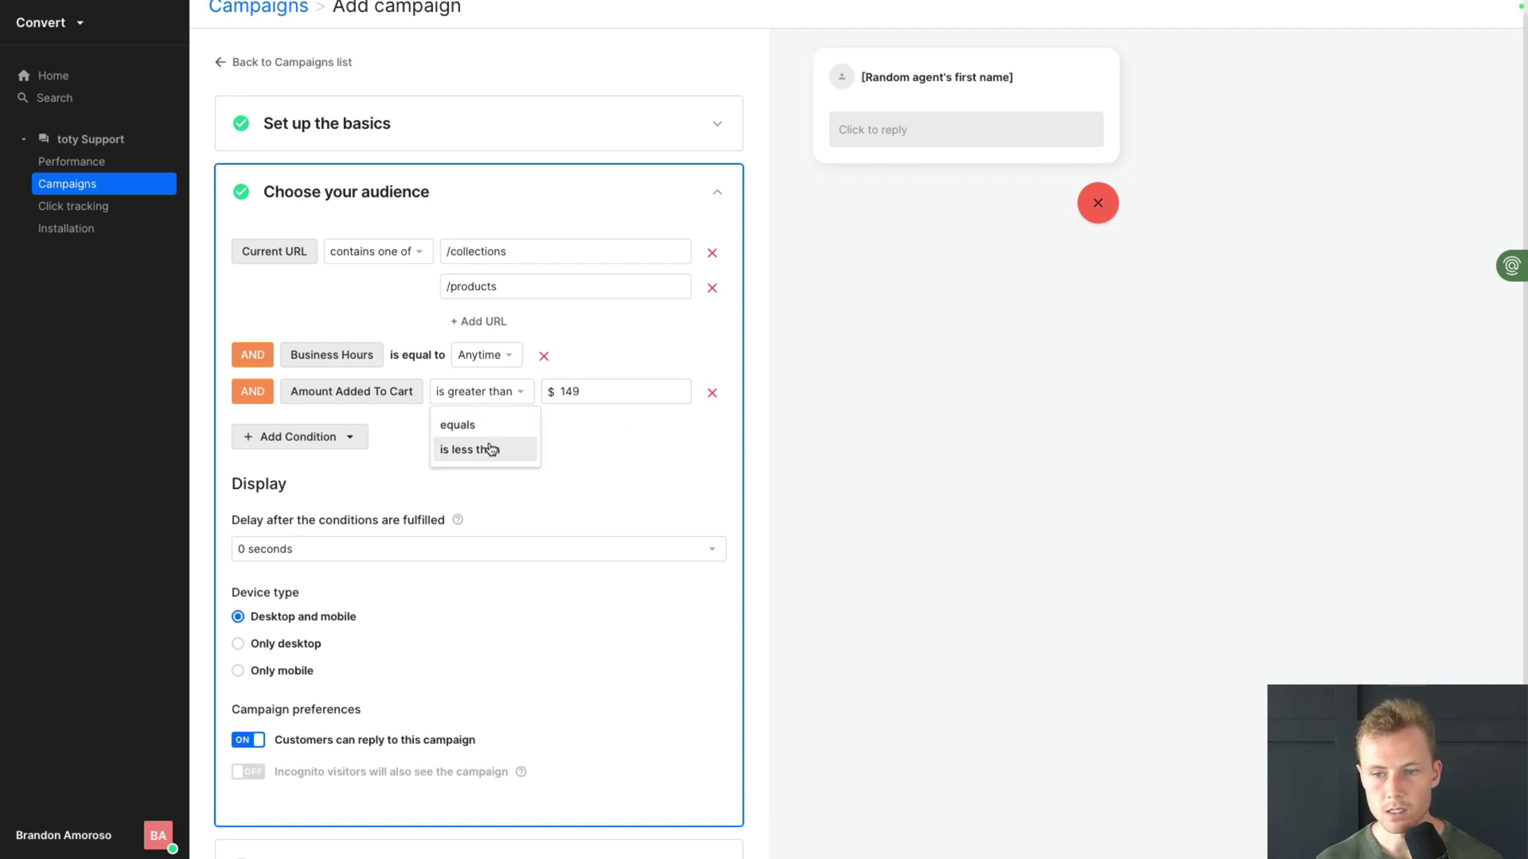
{"action": "left_click", "coordinate": [597, 423]}
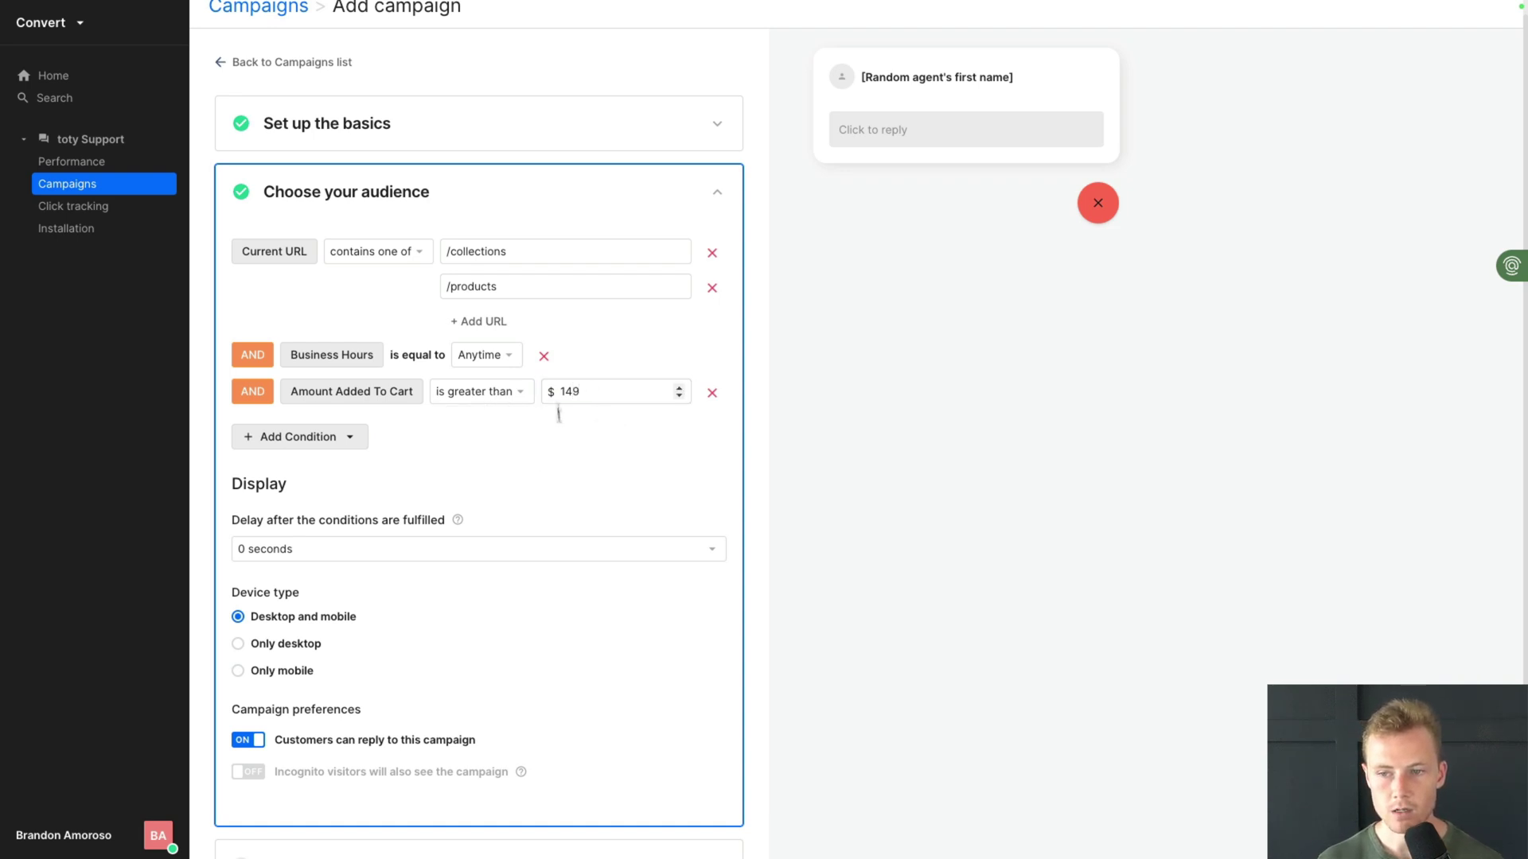
Add a Total spent condition set to is greater than 499
{"action": "left_click", "coordinate": [361, 447]}
{"action": "scroll", "coordinate": [321, 525], "scroll_direction": "down", "scroll_amount": 4}
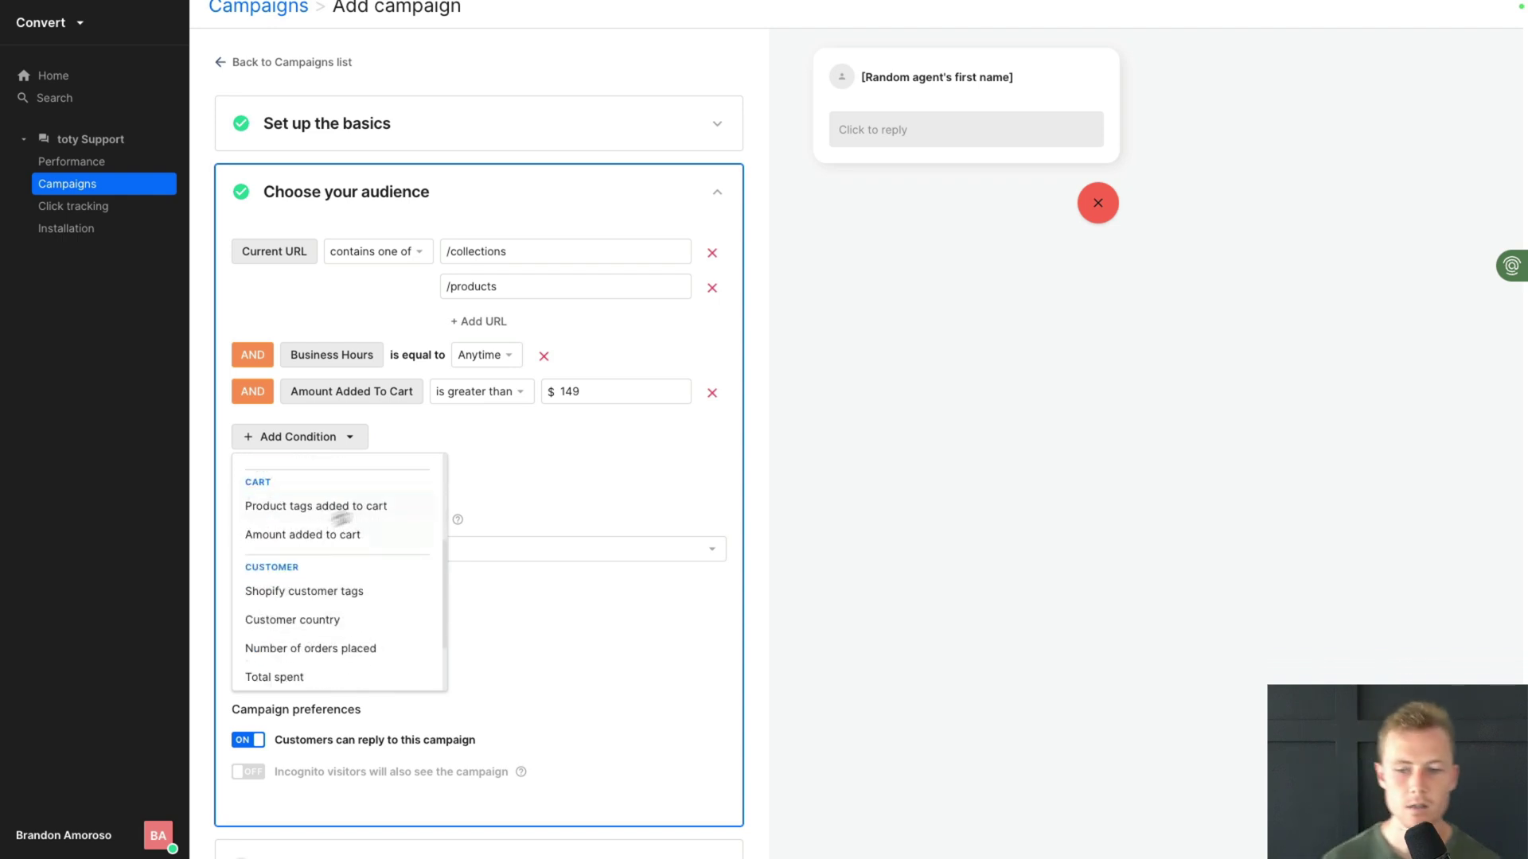
{"action": "scroll", "coordinate": [307, 590], "scroll_direction": "down", "scroll_amount": 2}
{"action": "left_click", "coordinate": [341, 583]}
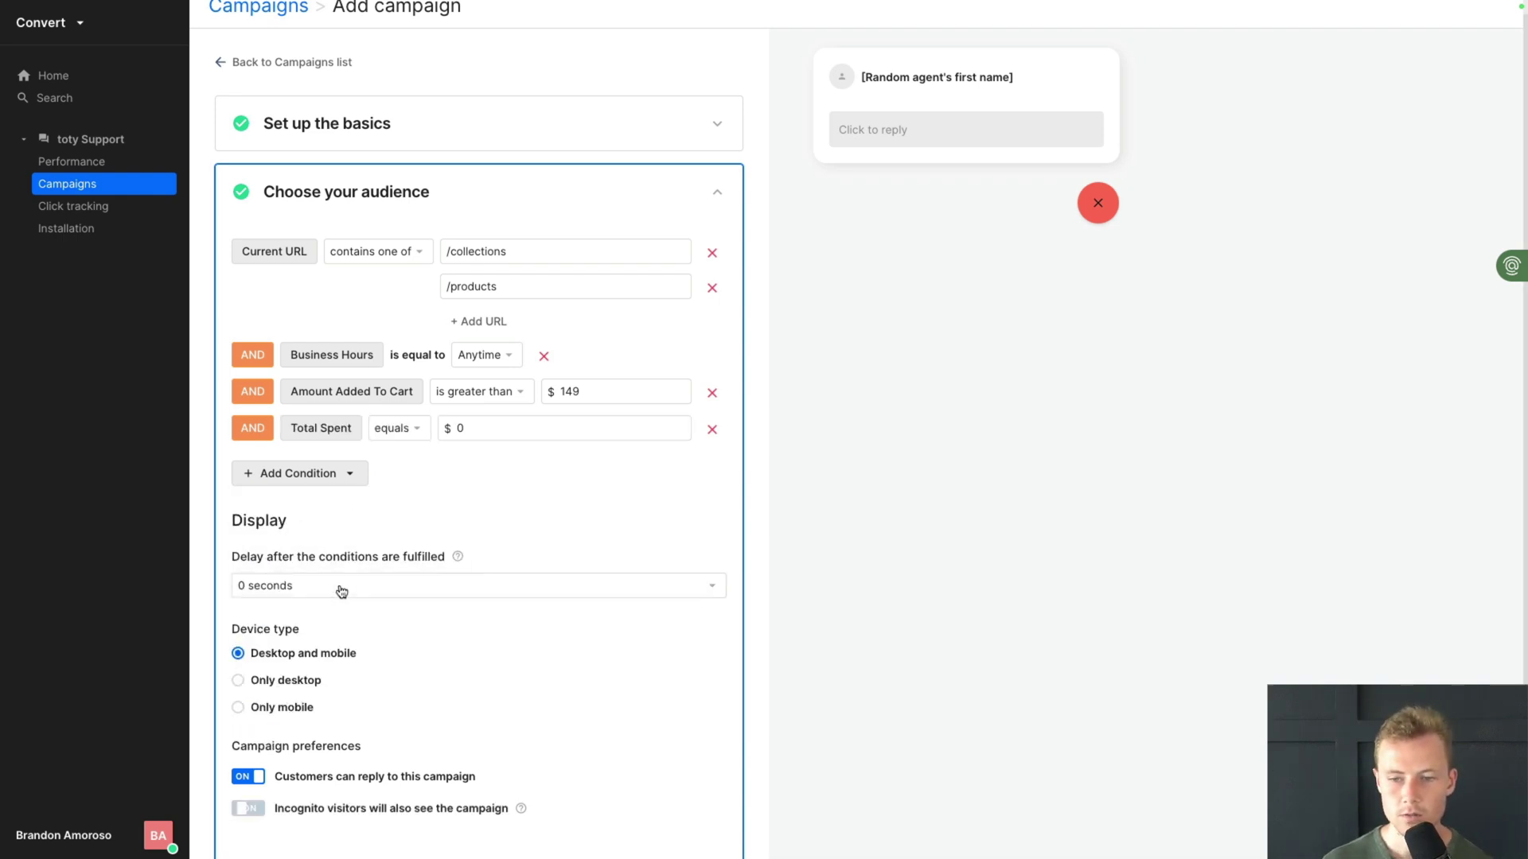
{"action": "left_click", "coordinate": [398, 433]}
{"action": "left_click", "coordinate": [460, 455]}
{"action": "key", "text": "Tab"}
{"action": "type", "text": "4099"}
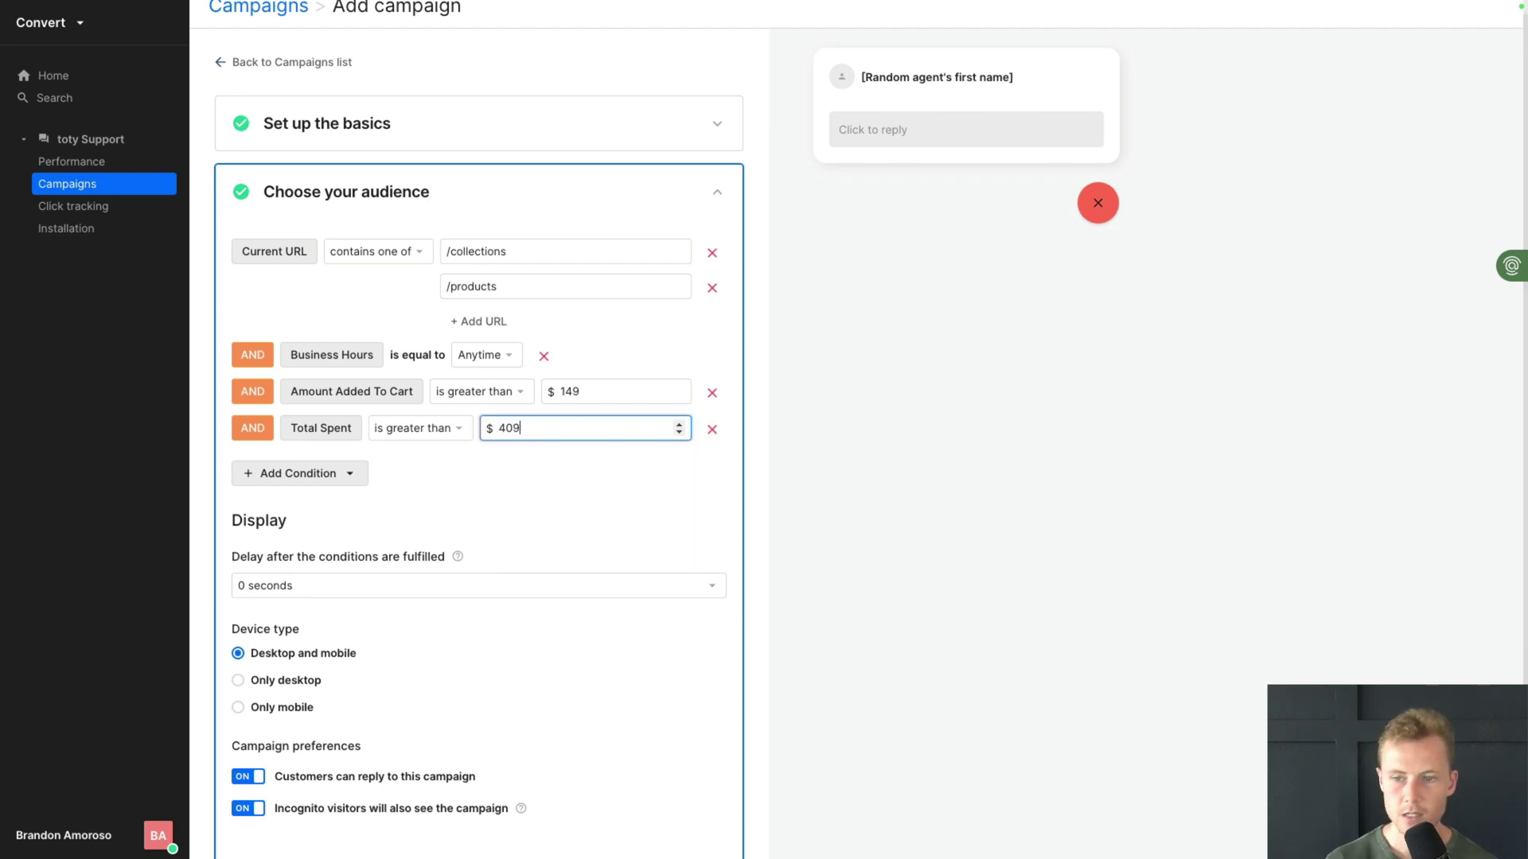
{"action": "left_click", "coordinate": [590, 470]}
Set the display delay to 15 seconds and keep customer replies allowed
{"action": "scroll", "coordinate": [434, 470], "scroll_direction": "down", "scroll_amount": 2}
{"action": "left_click", "coordinate": [314, 445]}
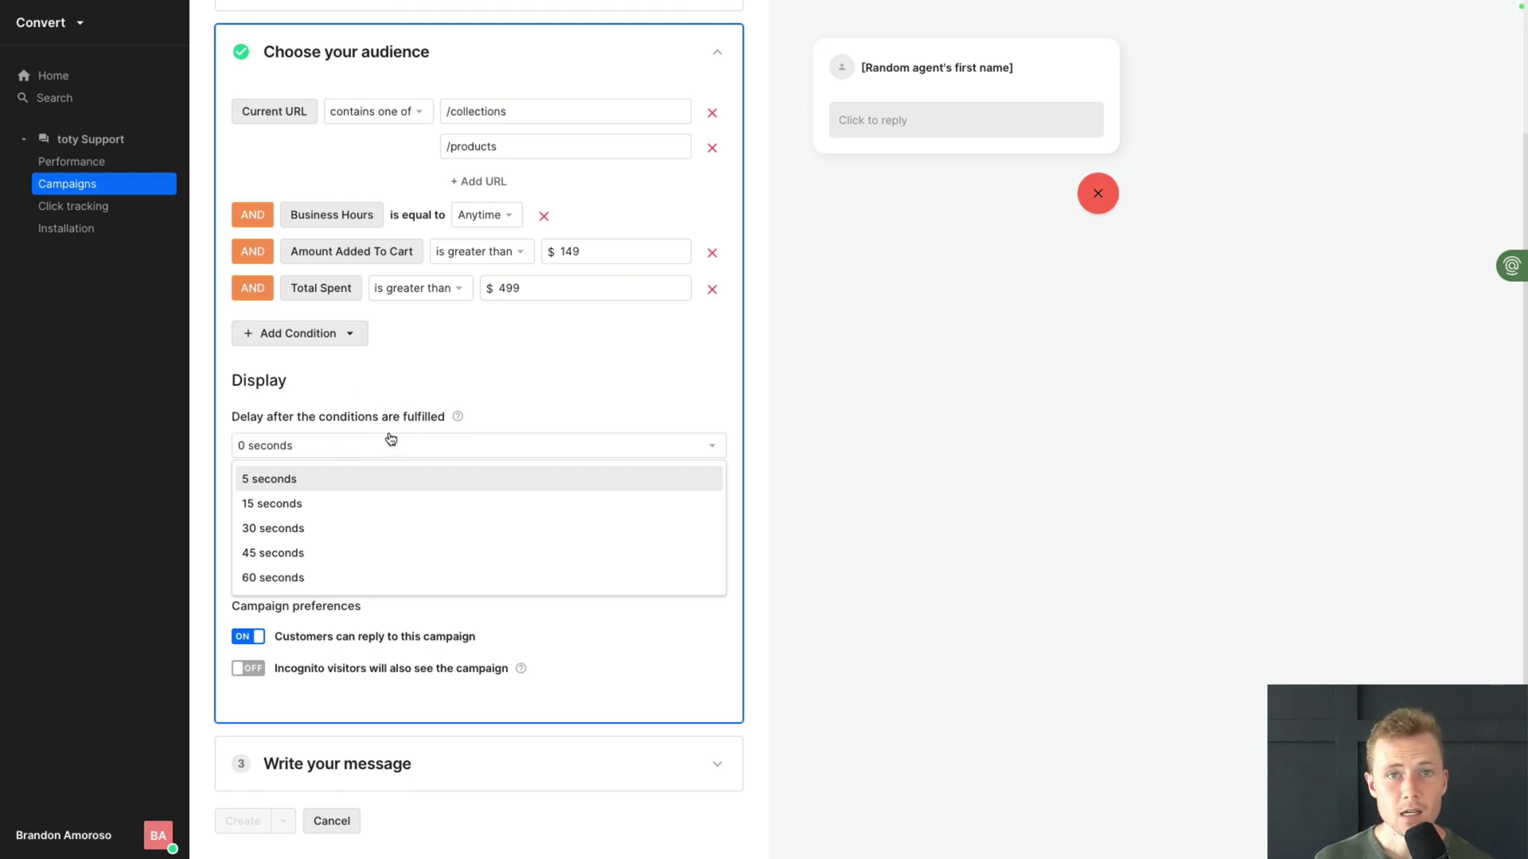
{"action": "left_click", "coordinate": [318, 505]}
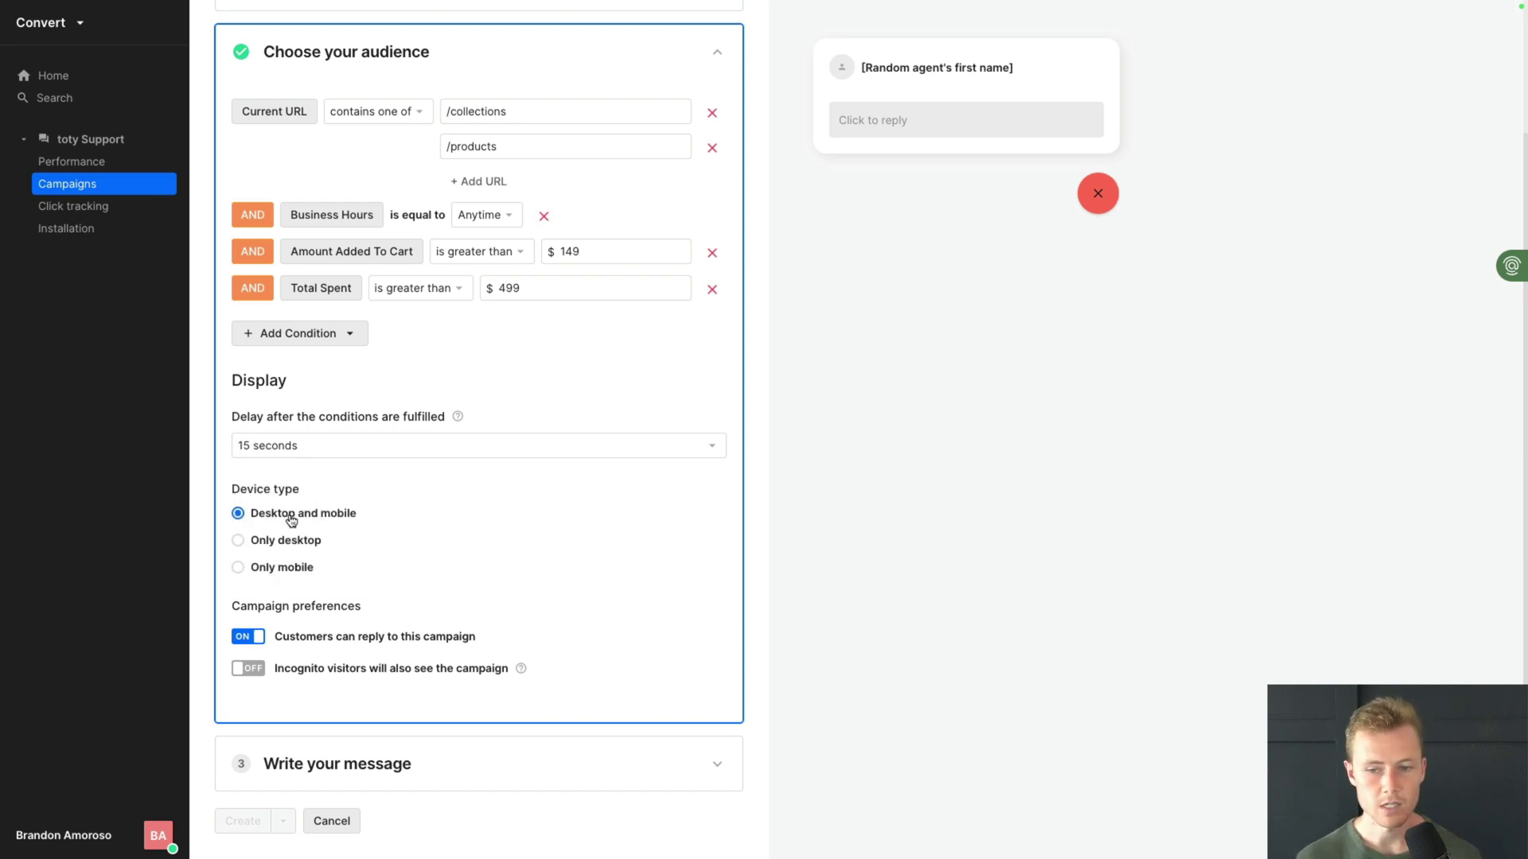
{"action": "left_click", "coordinate": [260, 641]}
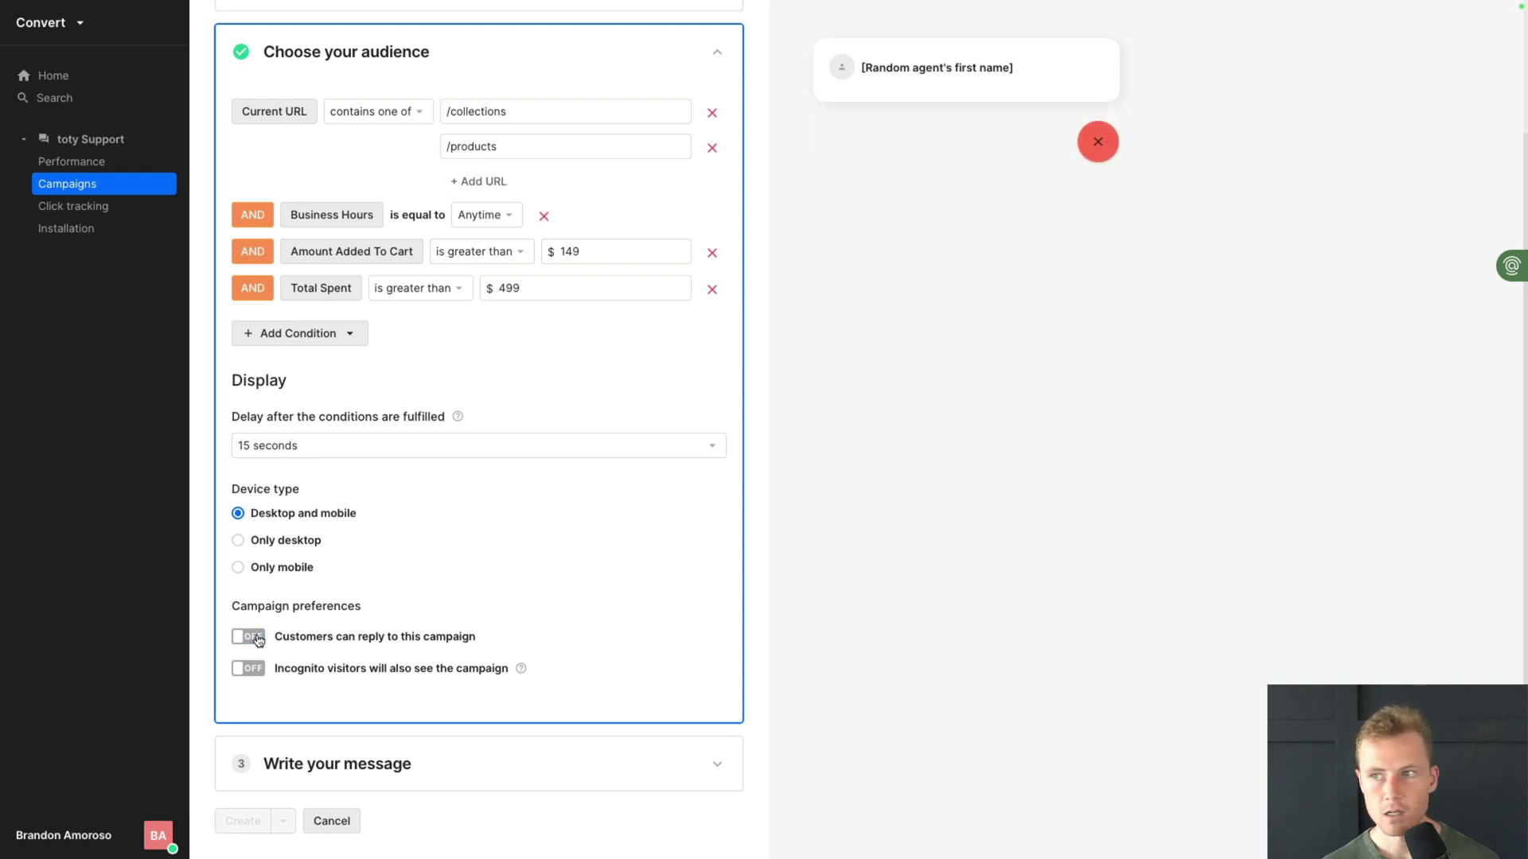
{"action": "left_click", "coordinate": [257, 638]}
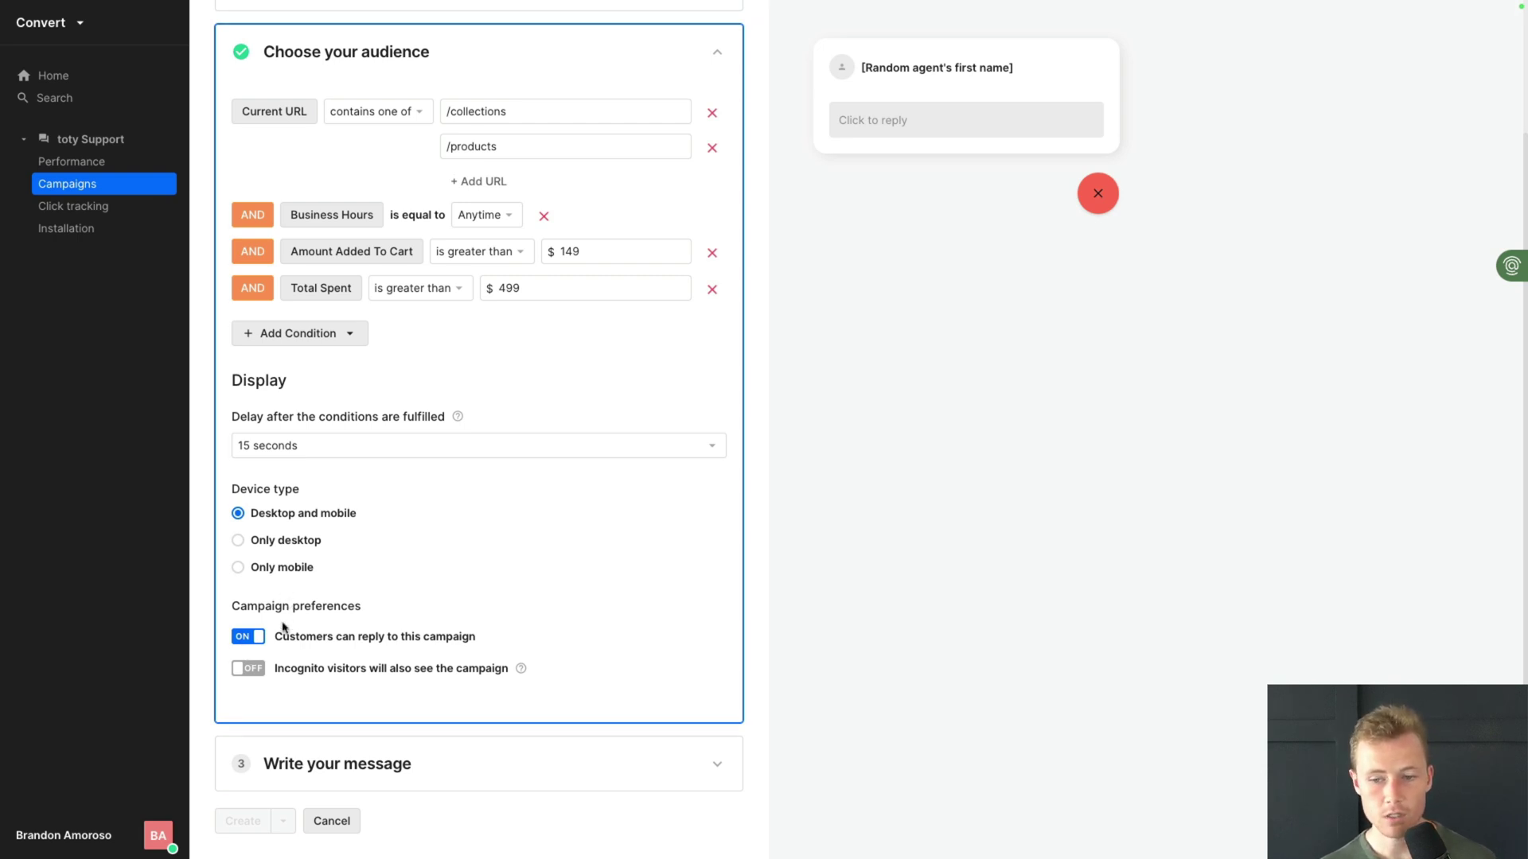
Toggle the incognito visitors option and read its explanation
{"action": "left_click", "coordinate": [238, 668]}
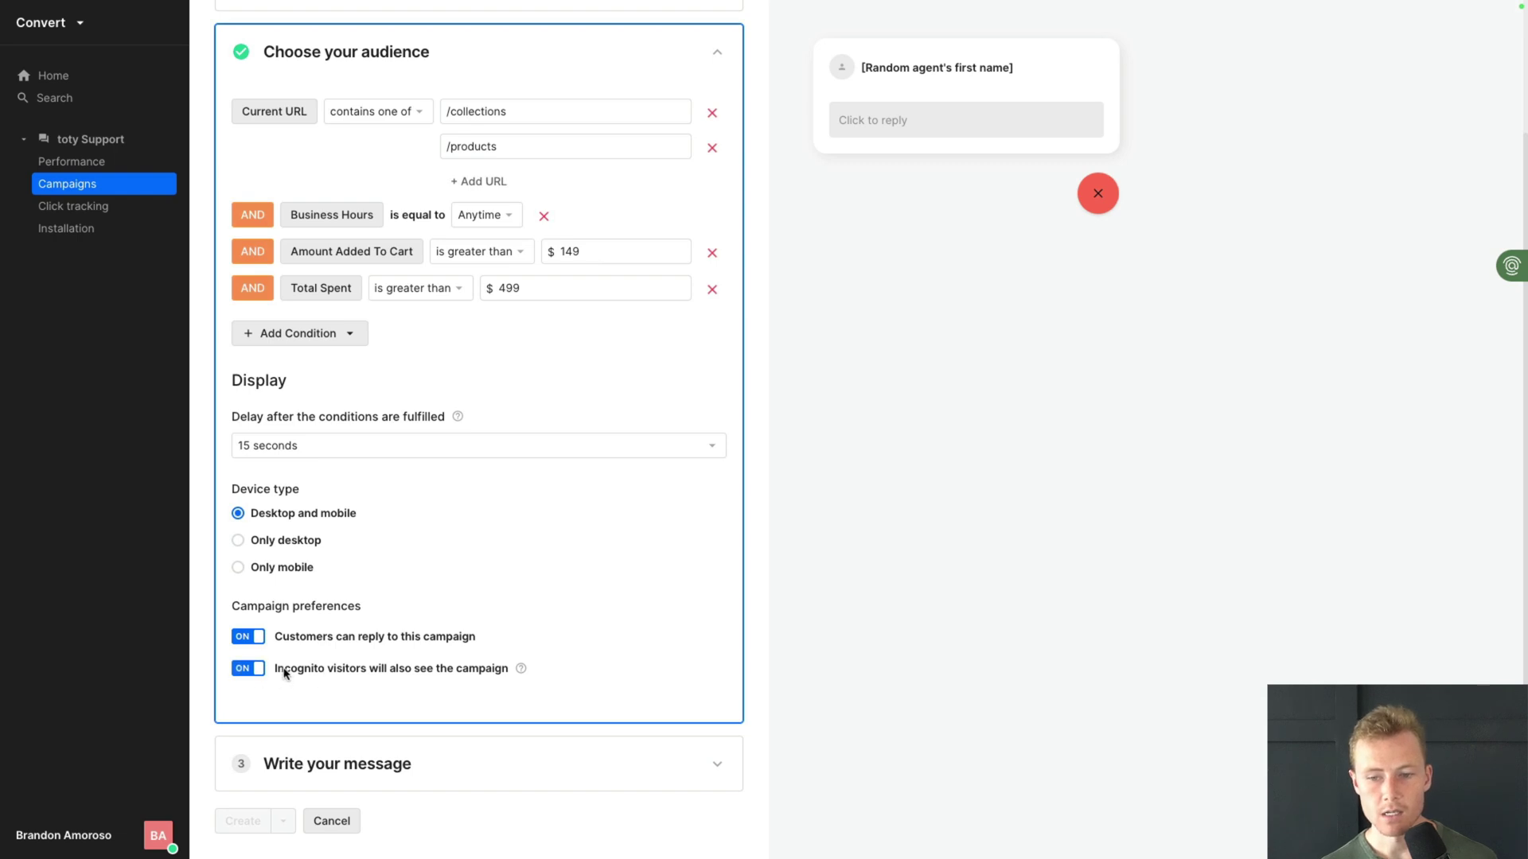
{"action": "left_click_drag", "start_coordinate": [278, 670], "coordinate": [467, 676]}
{"action": "left_click", "coordinate": [528, 673]}
{"action": "mouse_move", "coordinate": [521, 673]}
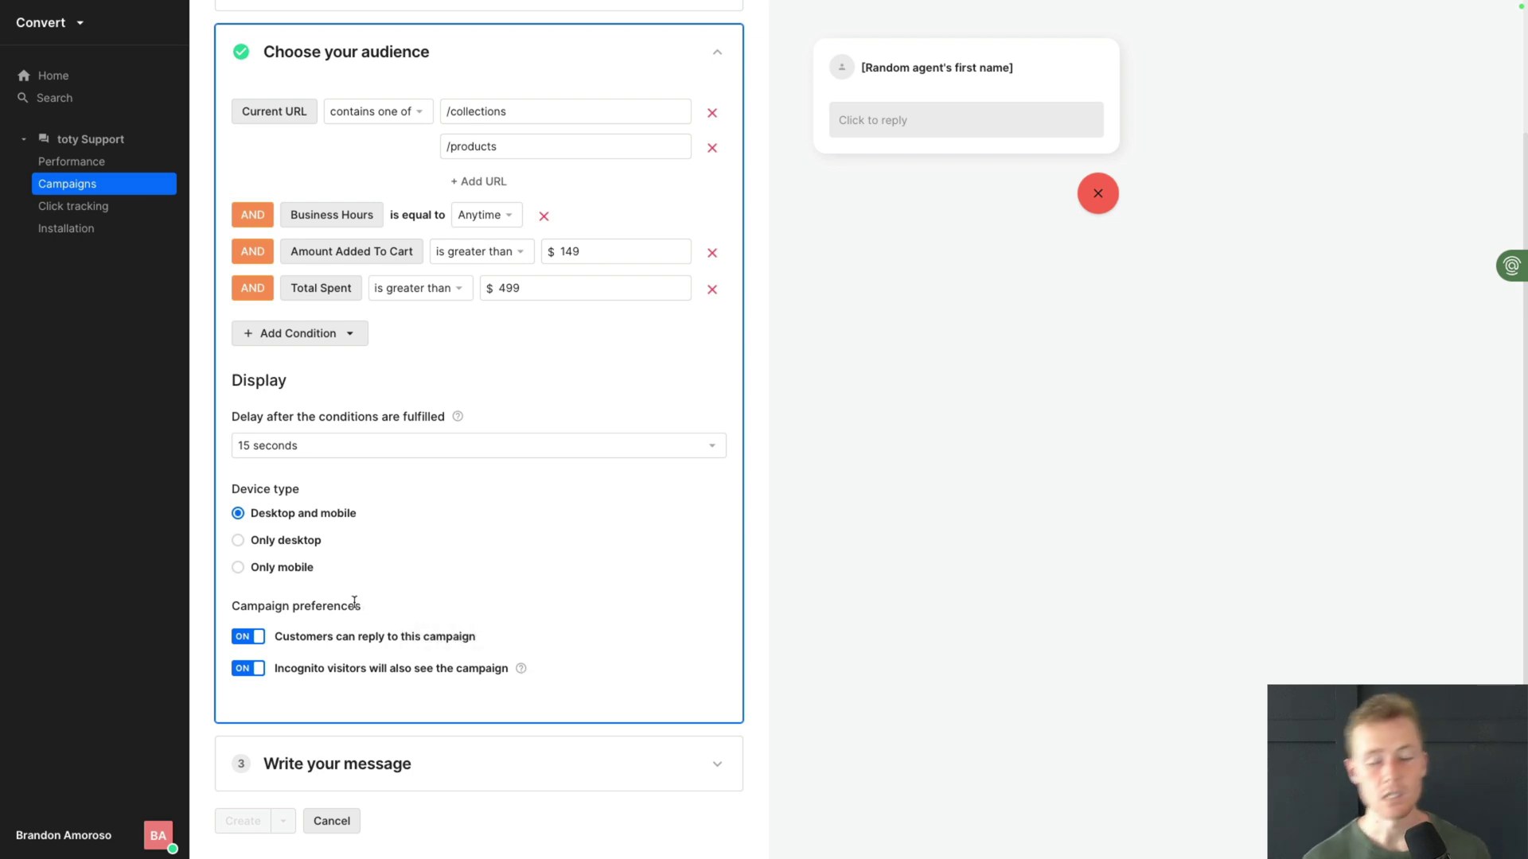
{"action": "left_click", "coordinate": [256, 668]}
Open the message section, keeping Random agent as the sender
{"action": "left_click", "coordinate": [374, 762]}
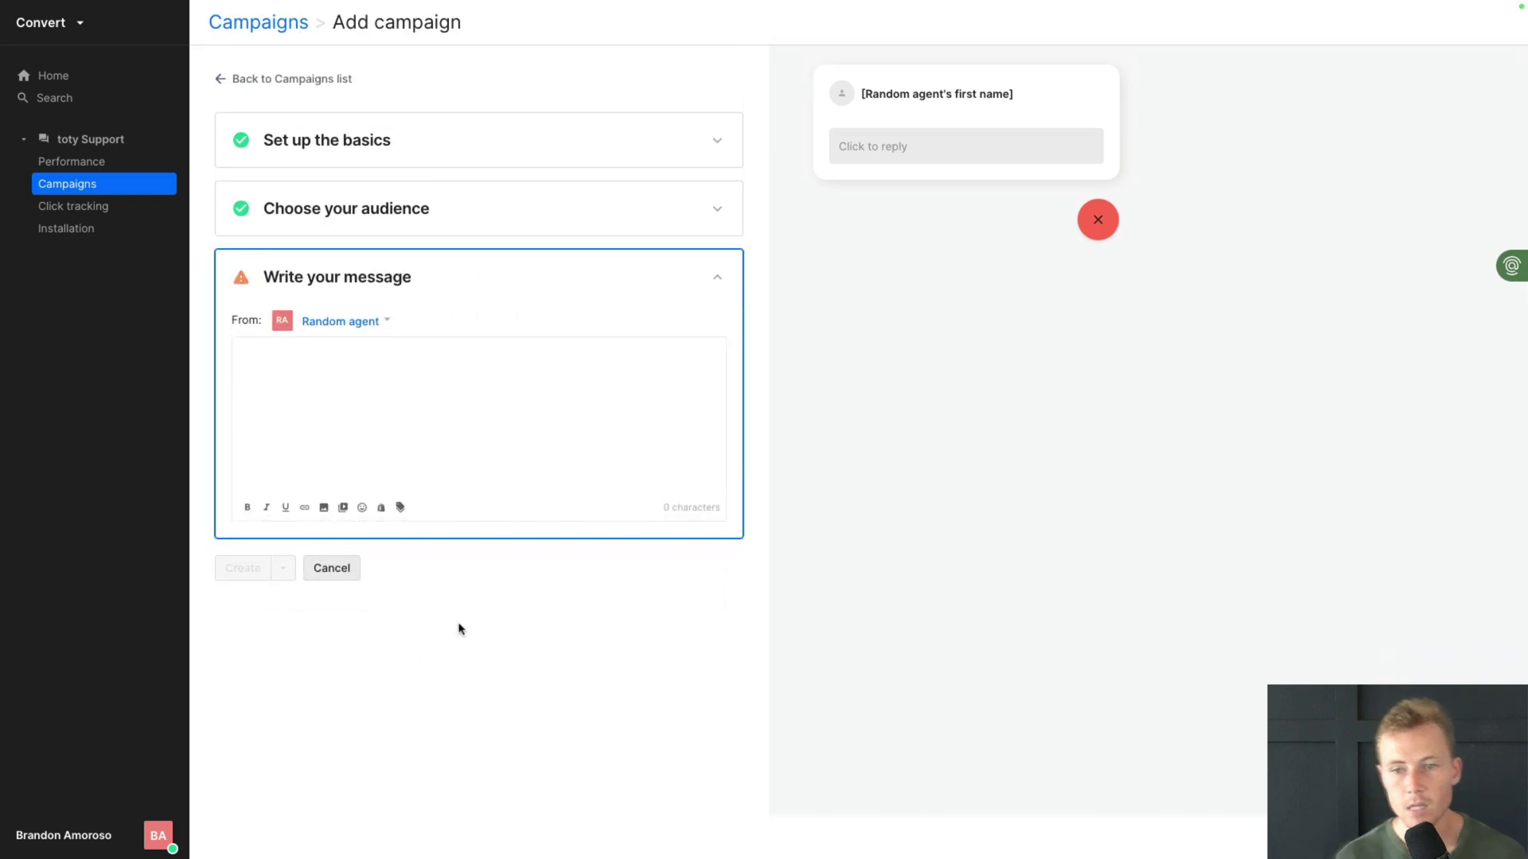
{"action": "left_click", "coordinate": [346, 327]}
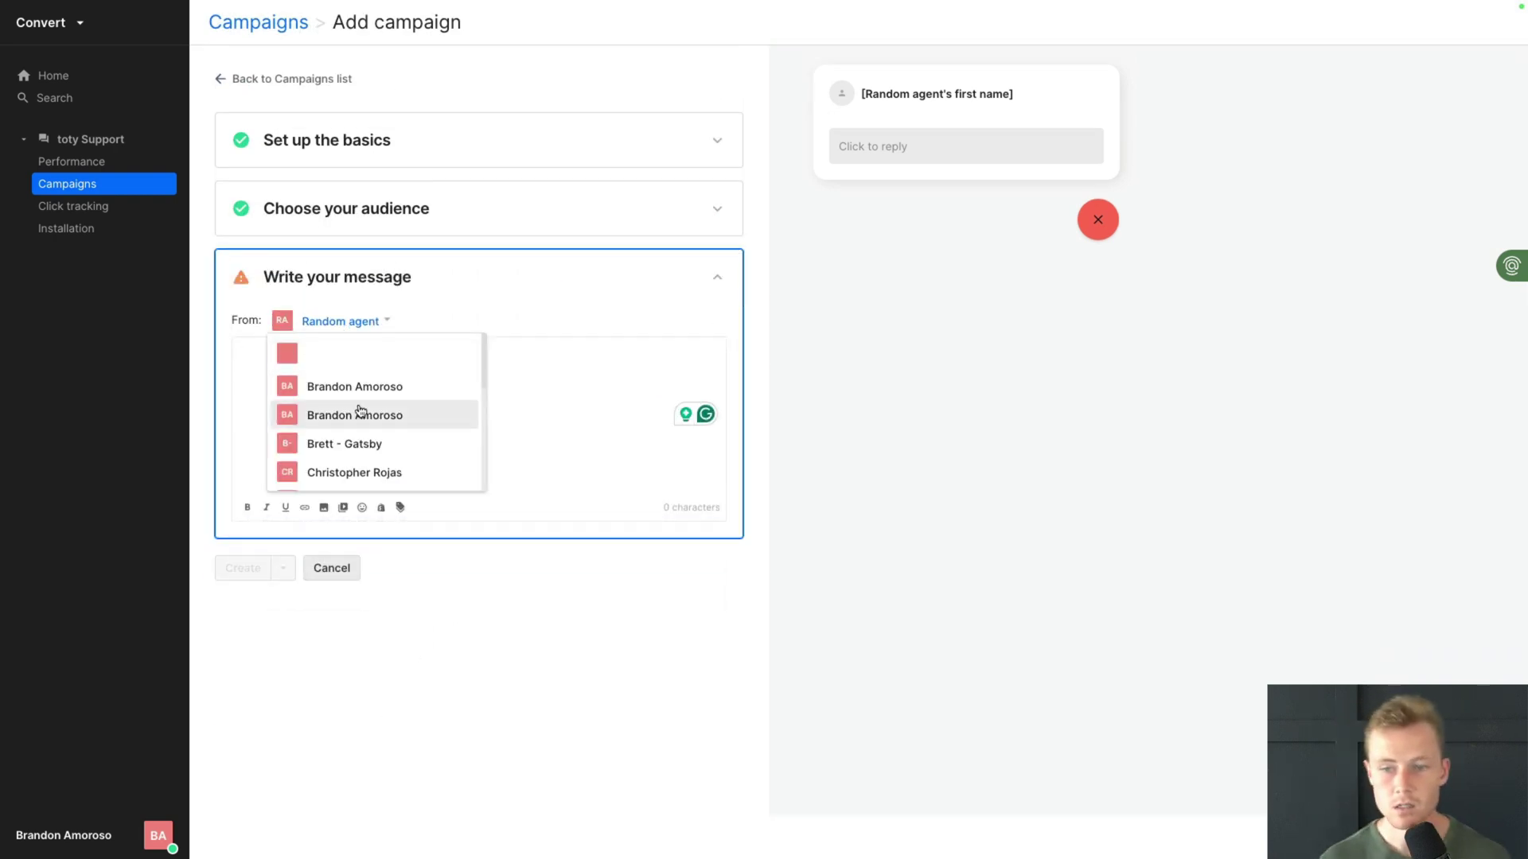
{"action": "scroll", "coordinate": [365, 412], "scroll_direction": "down", "scroll_amount": 10}
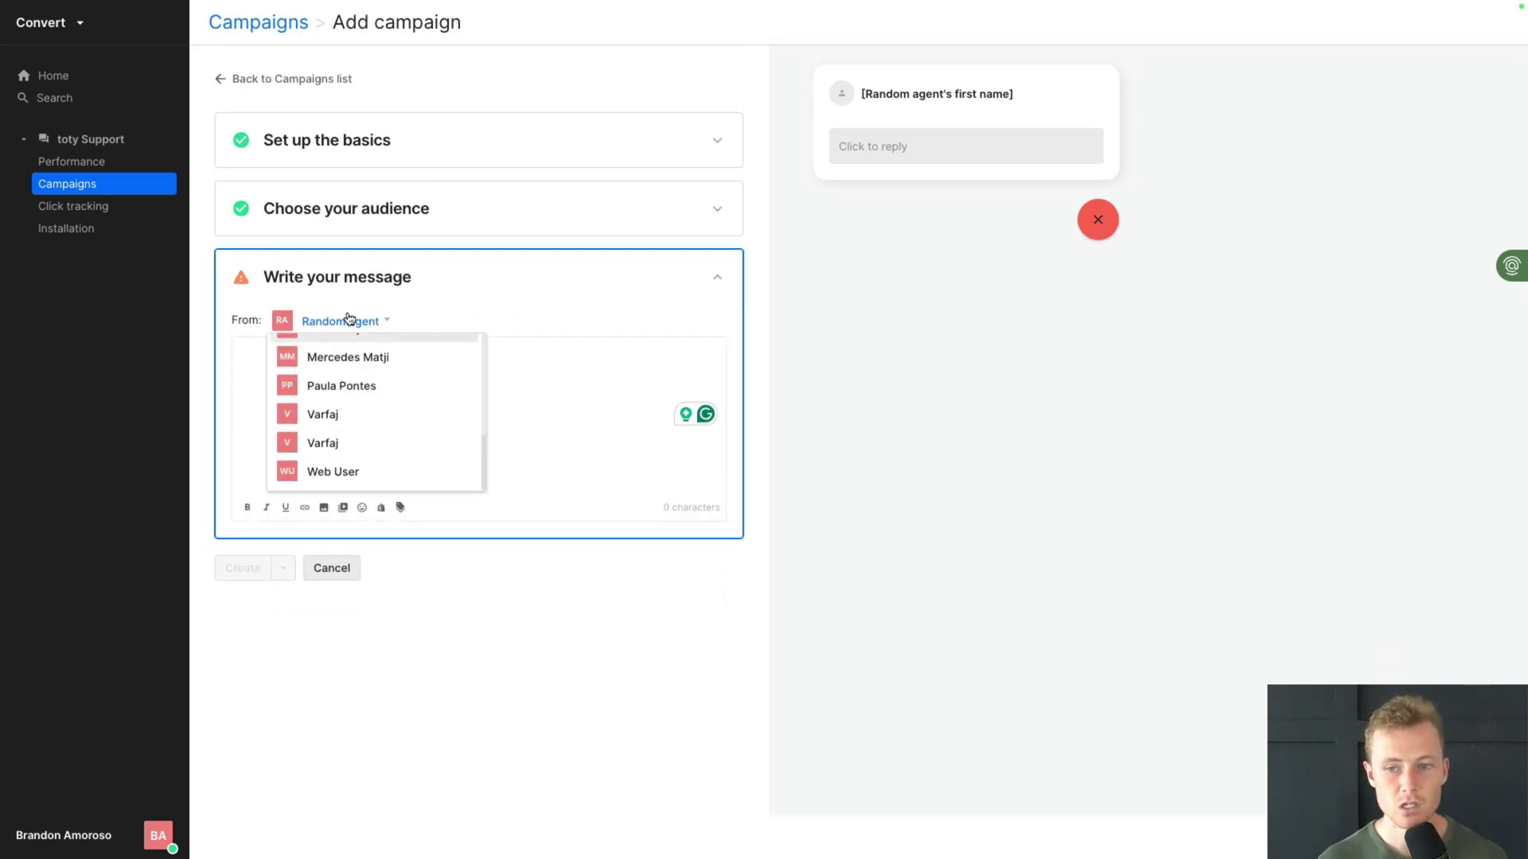
{"action": "left_click", "coordinate": [557, 392]}
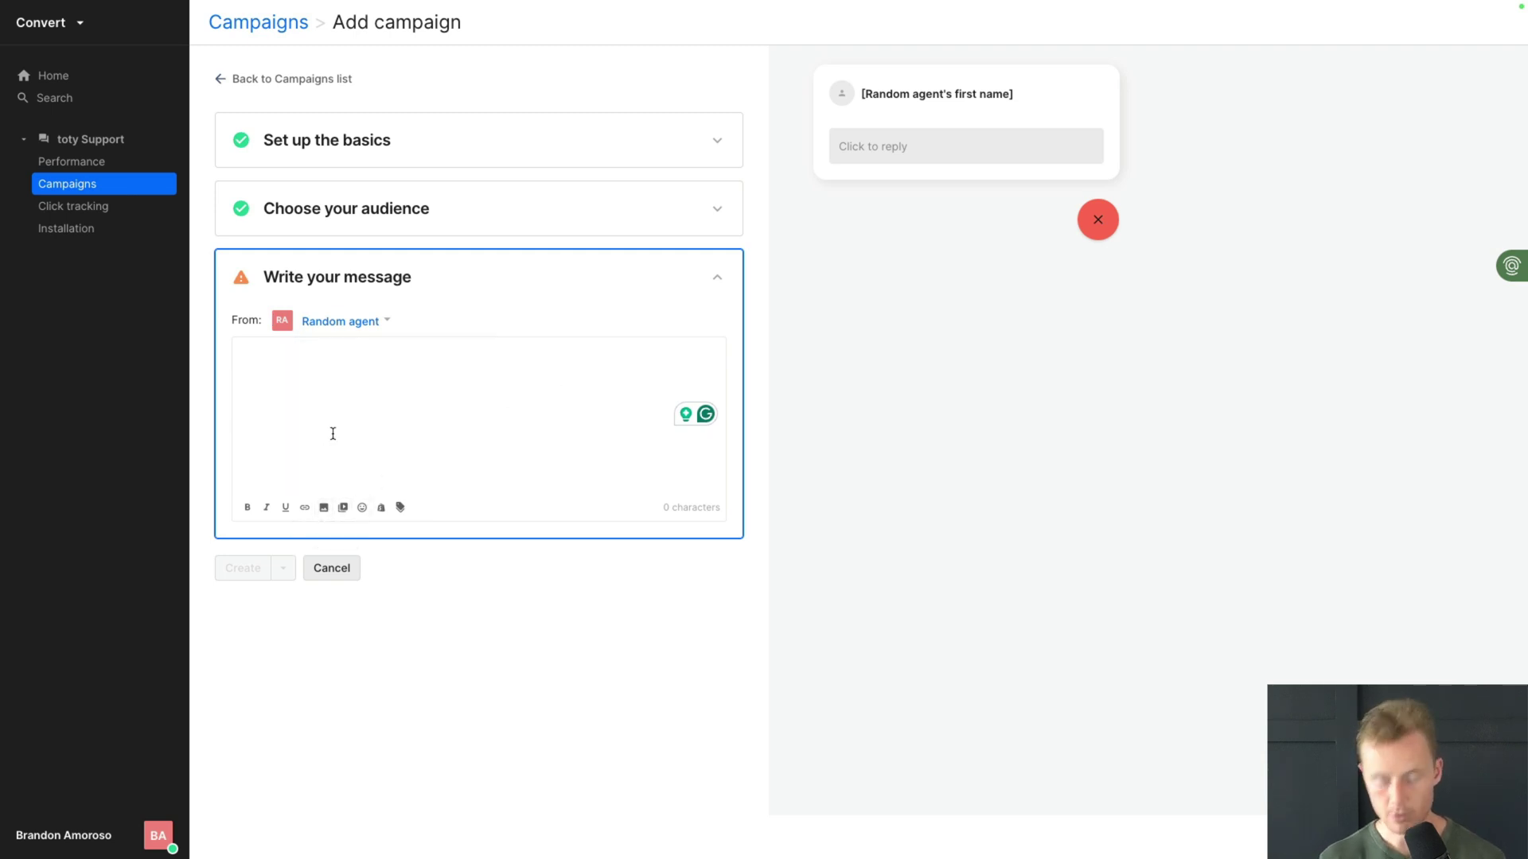
Write 'Hi! I noticed you were checking out X - here's a 10% off code as a thank you for your loyalty.'
{"action": "type", "text": "Hi! I noticed you were chkecing"}
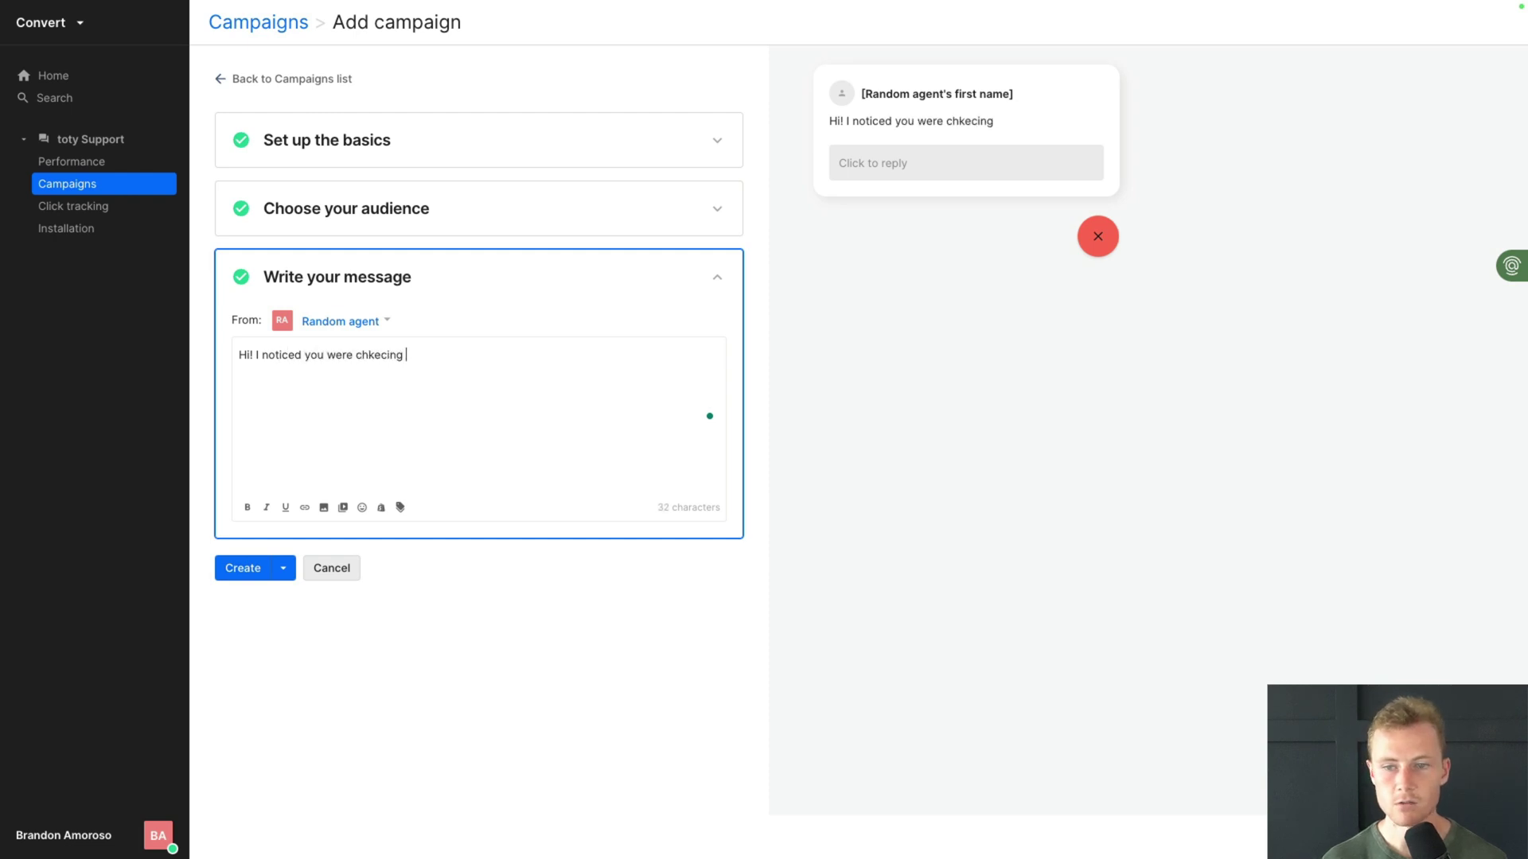
{"action": "key", "text": "BackSpace"}
{"action": "key", "text": "BackSpace"}
{"action": "key", "text": "BackSpace"}
{"action": "key", "text": "BackSpace"}
{"action": "key", "text": "BackSpace"}
{"action": "key", "text": "BackSpace"}
{"action": "key", "text": "BackSpace"}
{"action": "type", "text": "ecking out X"}
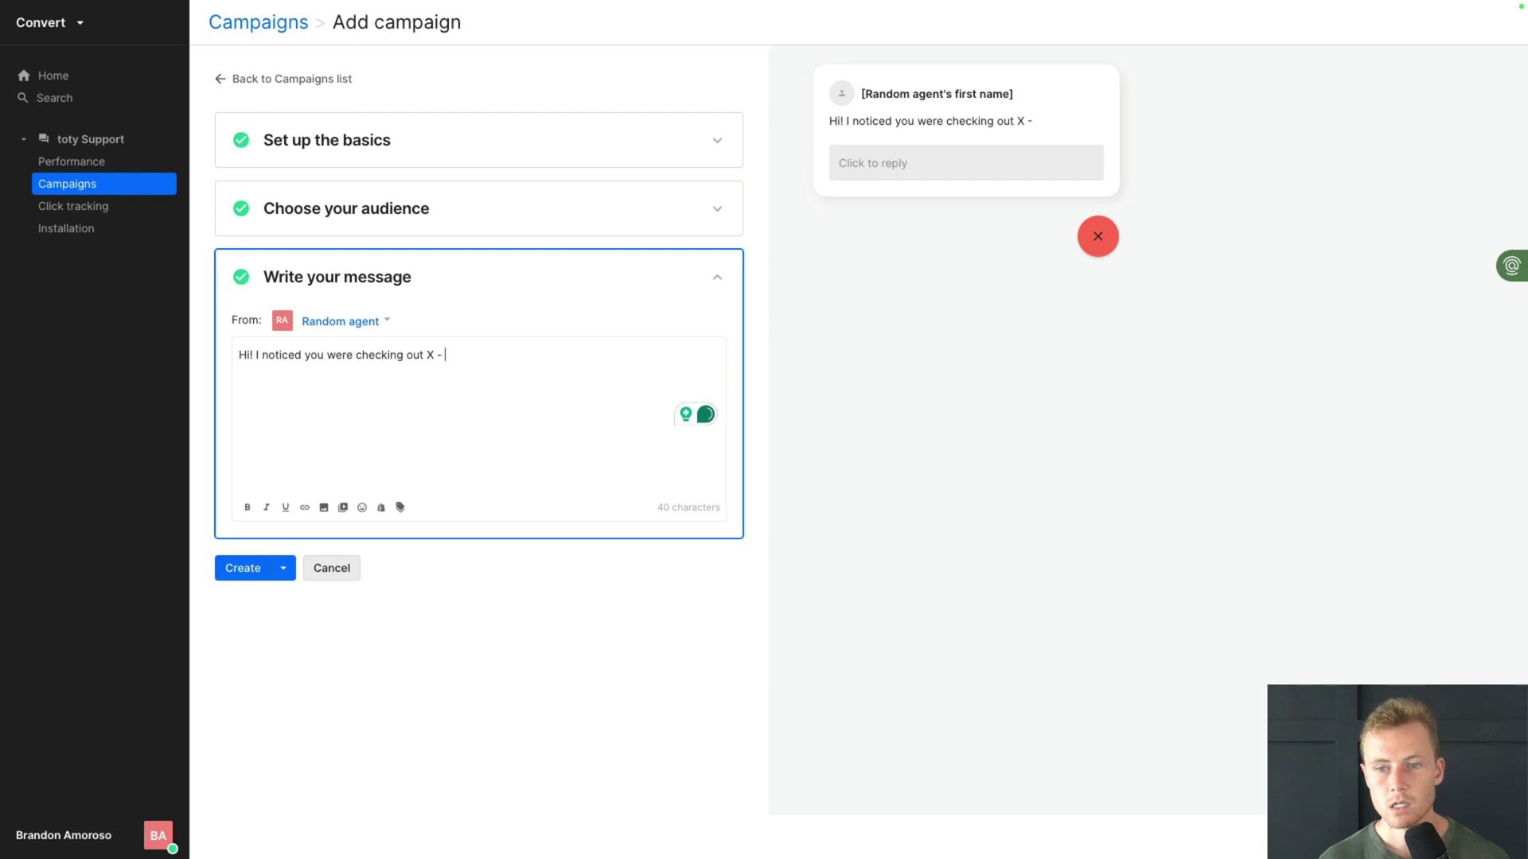
{"action": "type", "text": " - here's a 10"}
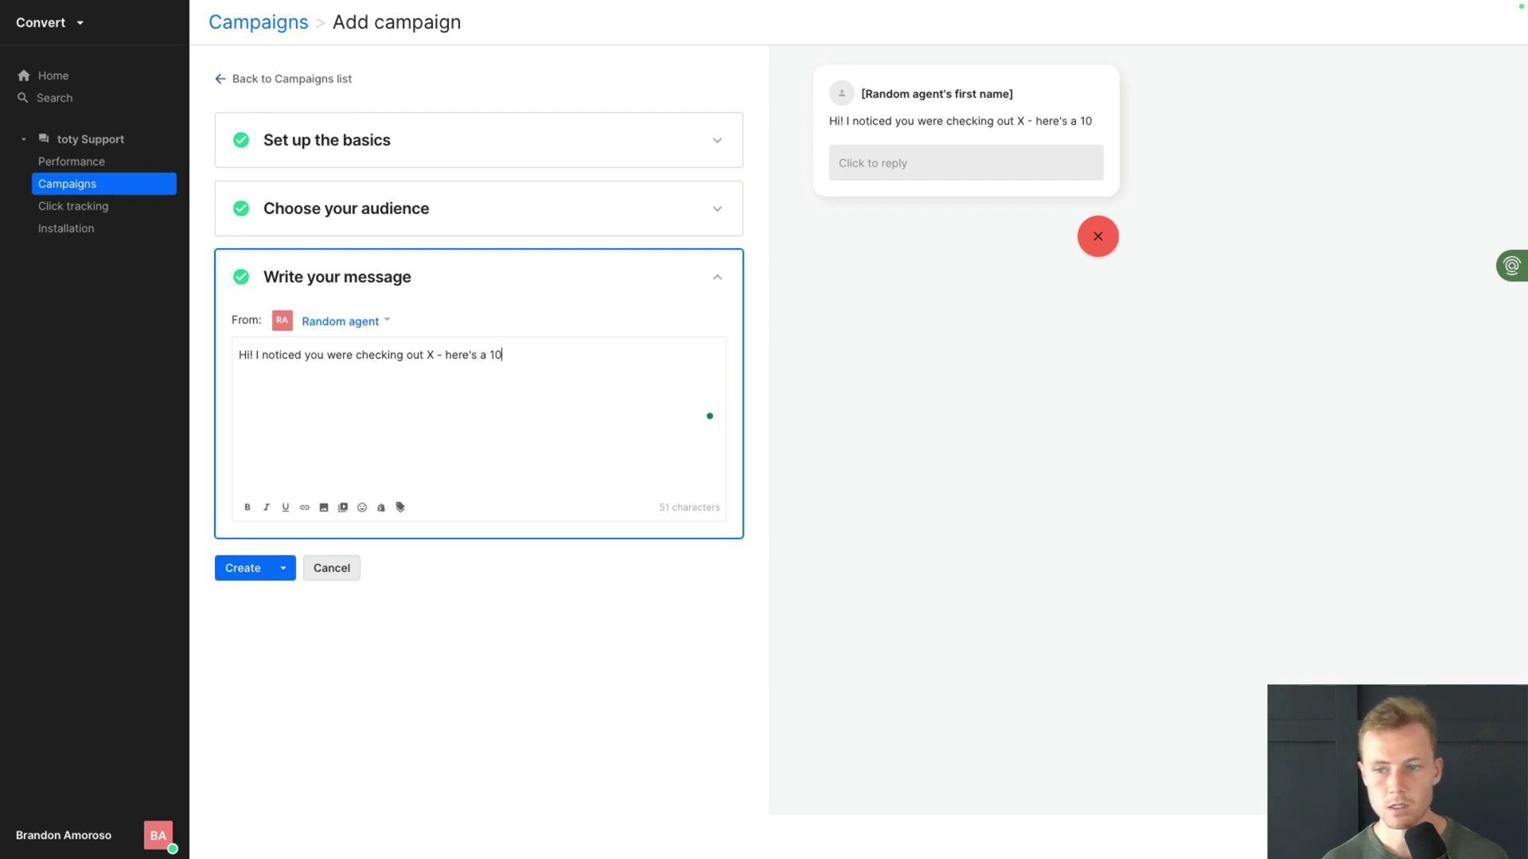
{"action": "type", "text": "% off code as a thank you for your loy"}
{"action": "key", "text": "BackSpace"}
{"action": "key", "text": "BackSpace"}
{"action": "key", "text": "BackSpace"}
{"action": "type", "text": "for your loyalty."}
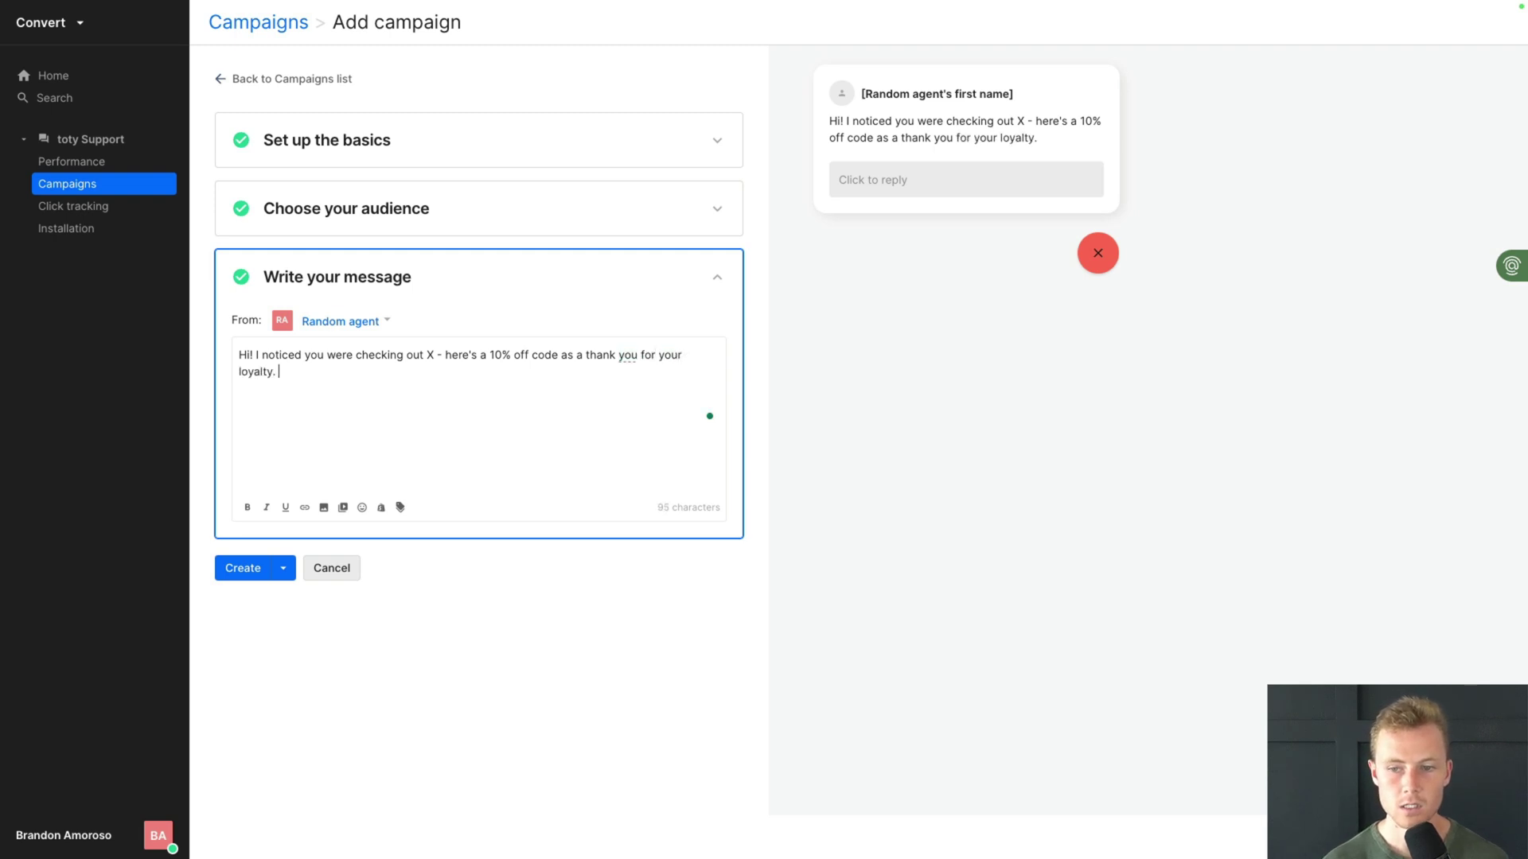
Insert discount code TRYTOTY20 and a Total Perfecting Set product card into the message
{"action": "left_click", "coordinate": [396, 508]}
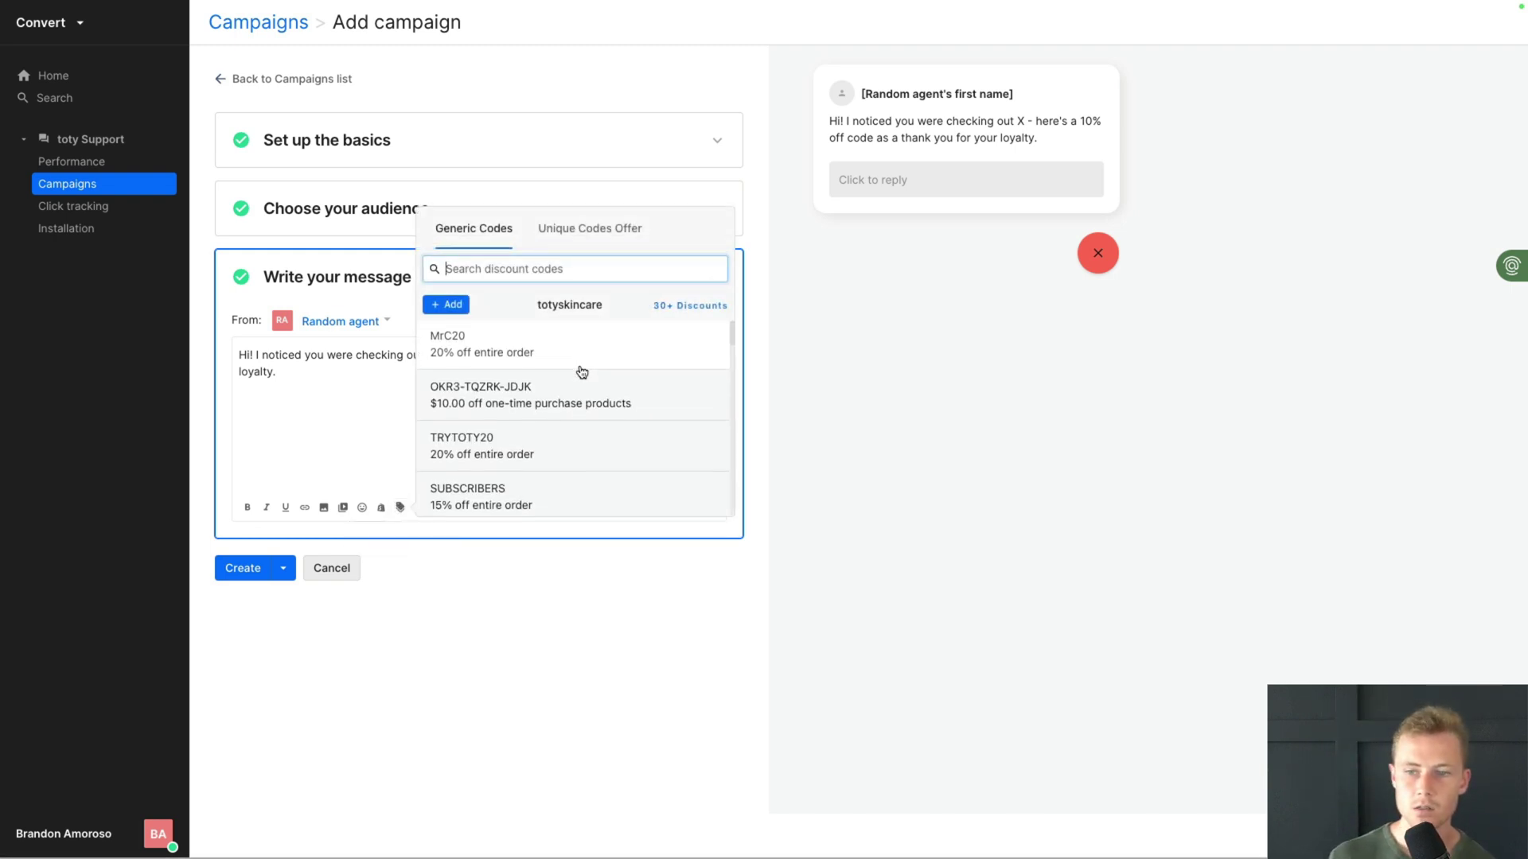
{"action": "left_click", "coordinate": [589, 440]}
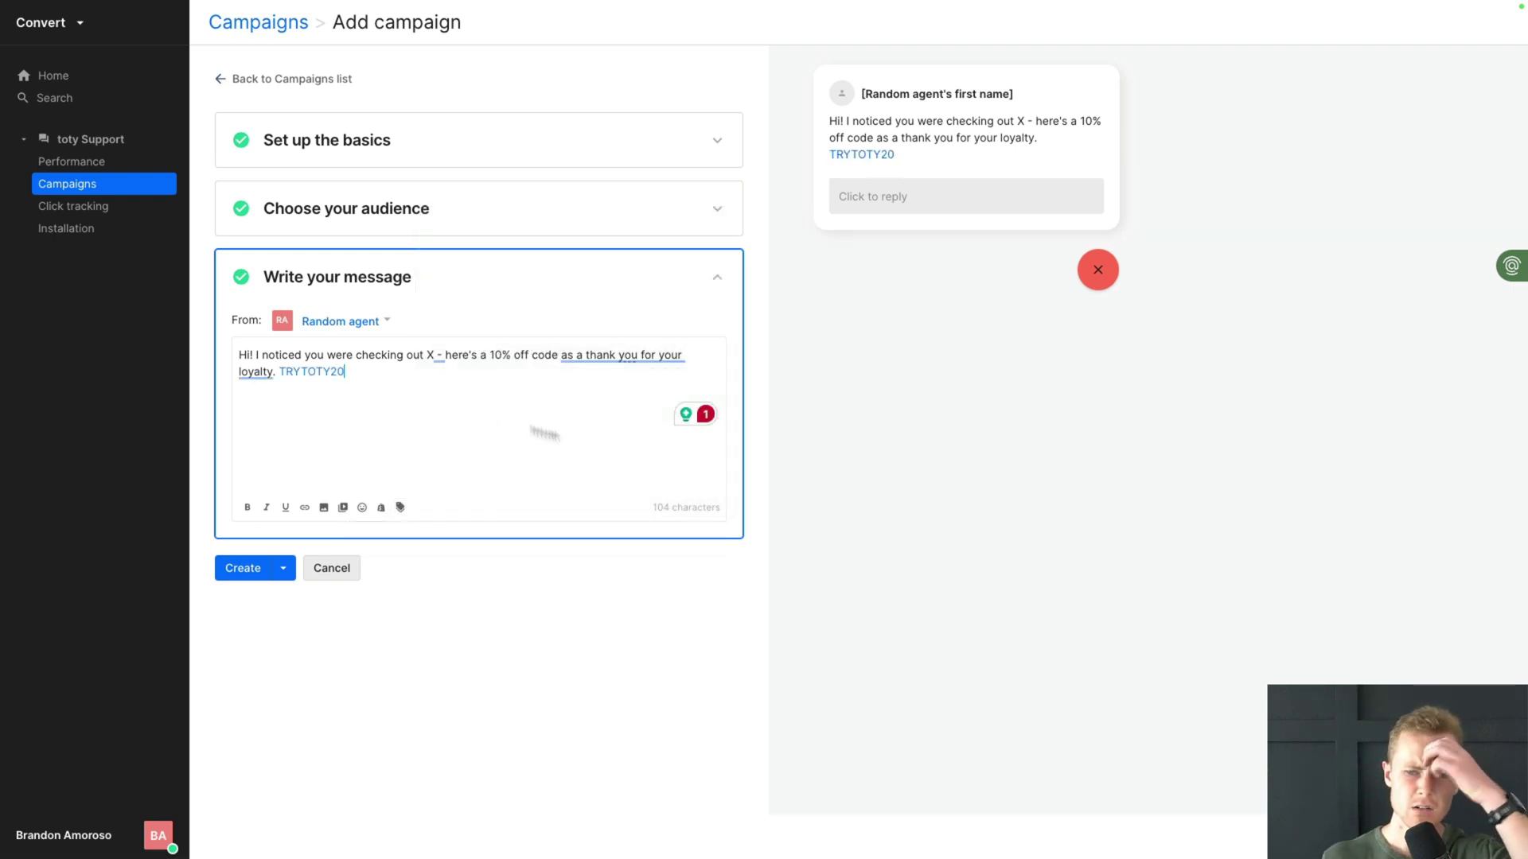
{"action": "key", "text": "Return"}
{"action": "key", "text": "Return"}
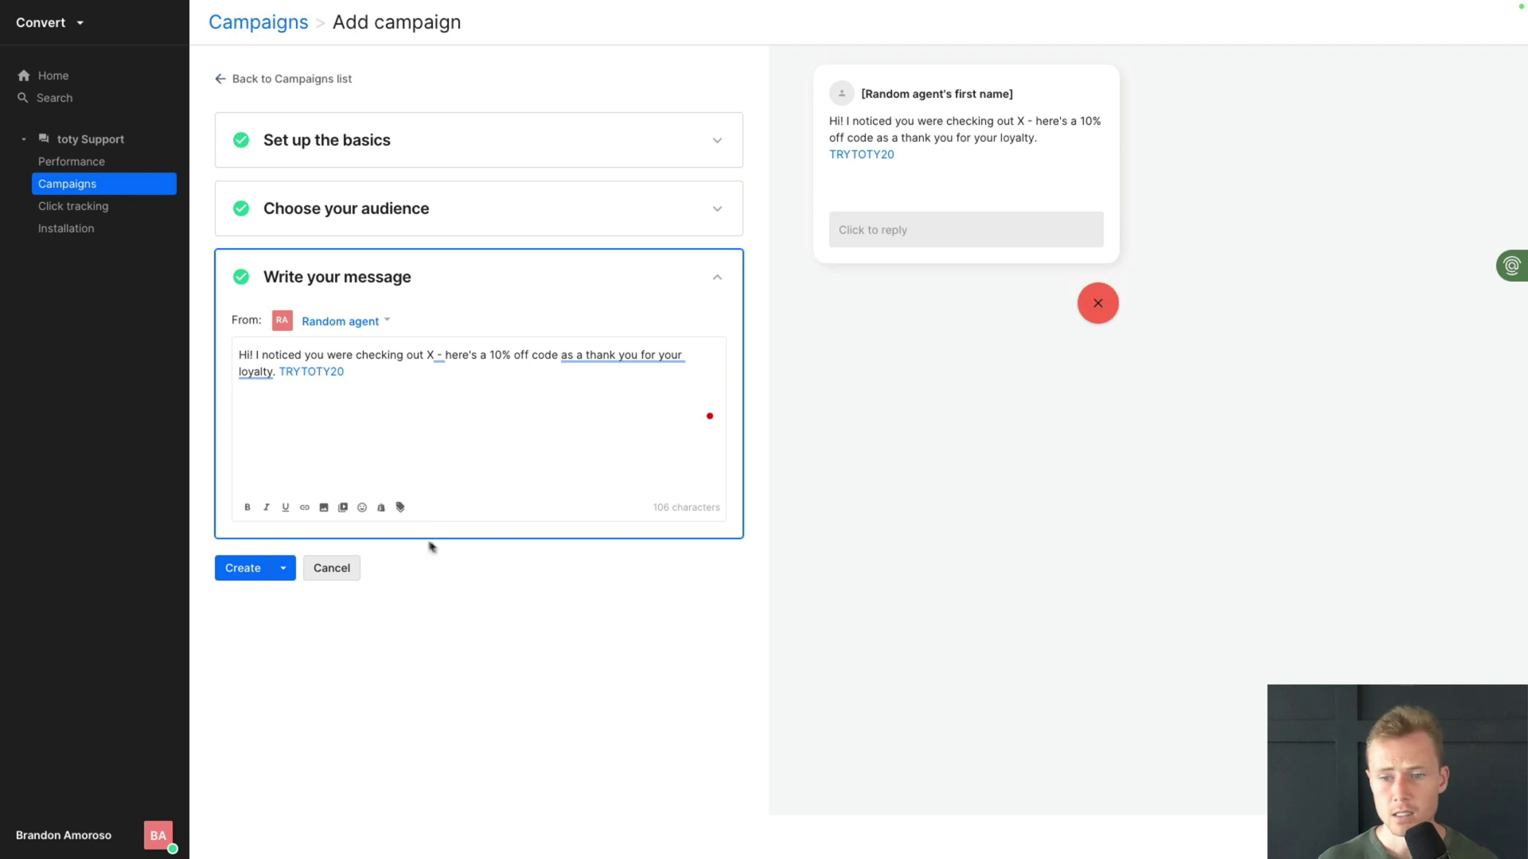
{"action": "left_click", "coordinate": [381, 515]}
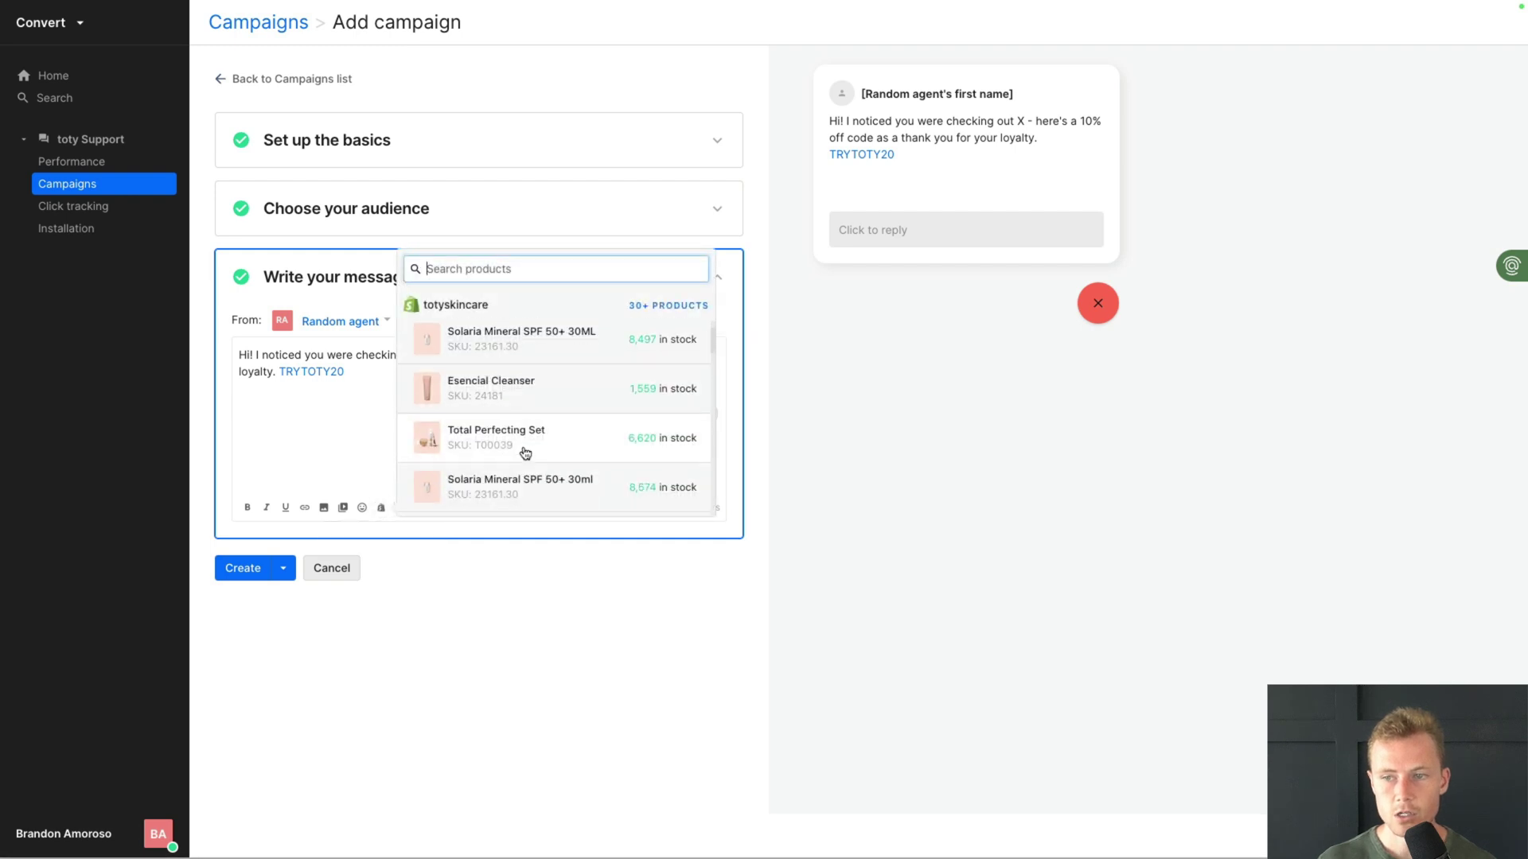
{"action": "left_click", "coordinate": [591, 386]}
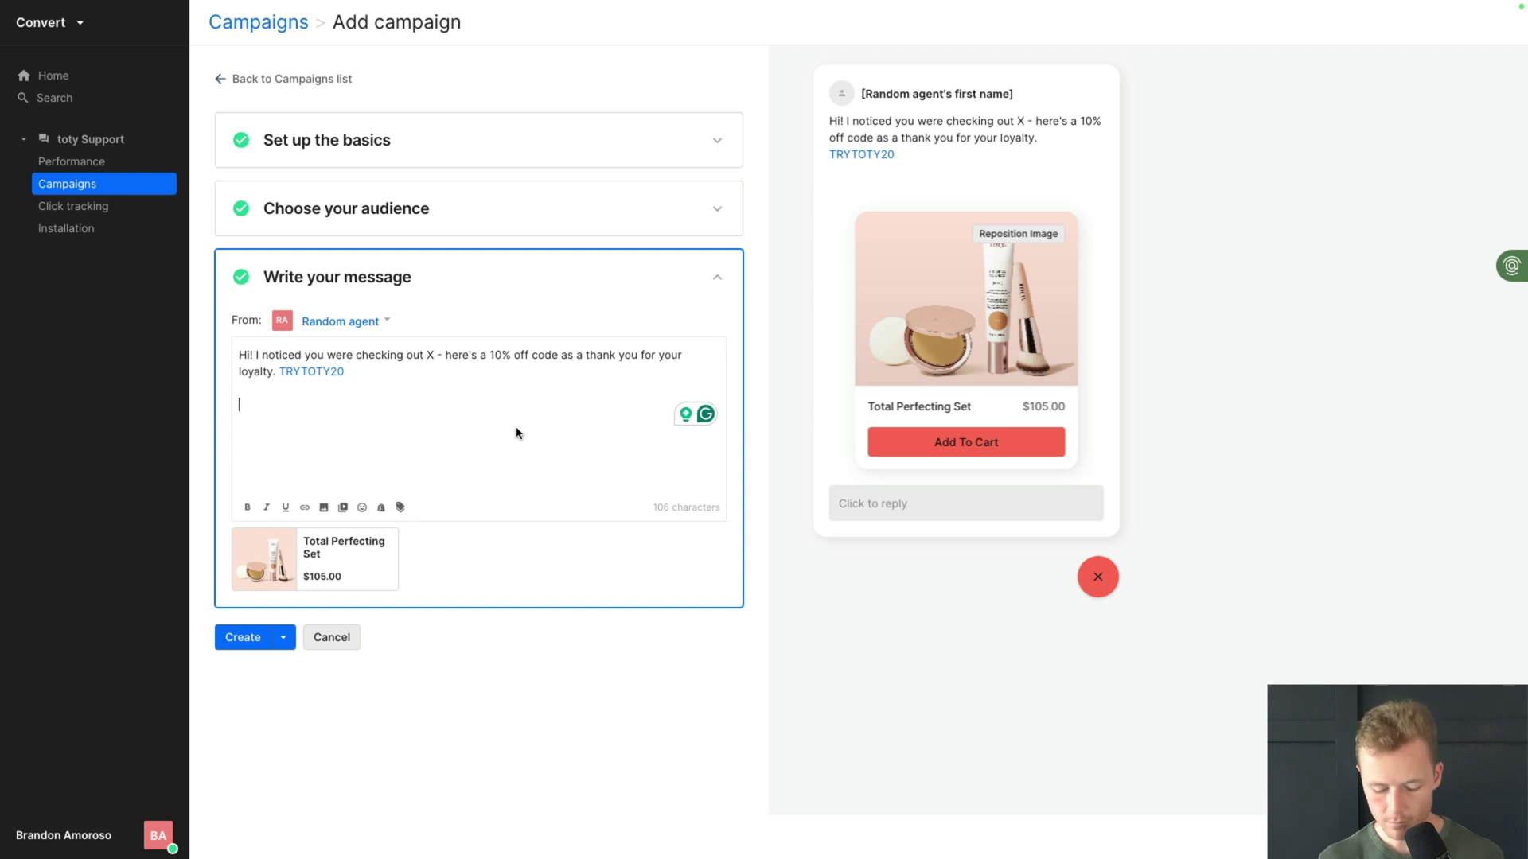
Replace 'X' through TRYTOTY20 with 'our bundle! Here's 10% off with a special link for you below to complete your purchase.'
{"action": "left_click_drag", "start_coordinate": [335, 391], "coordinate": [421, 361]}
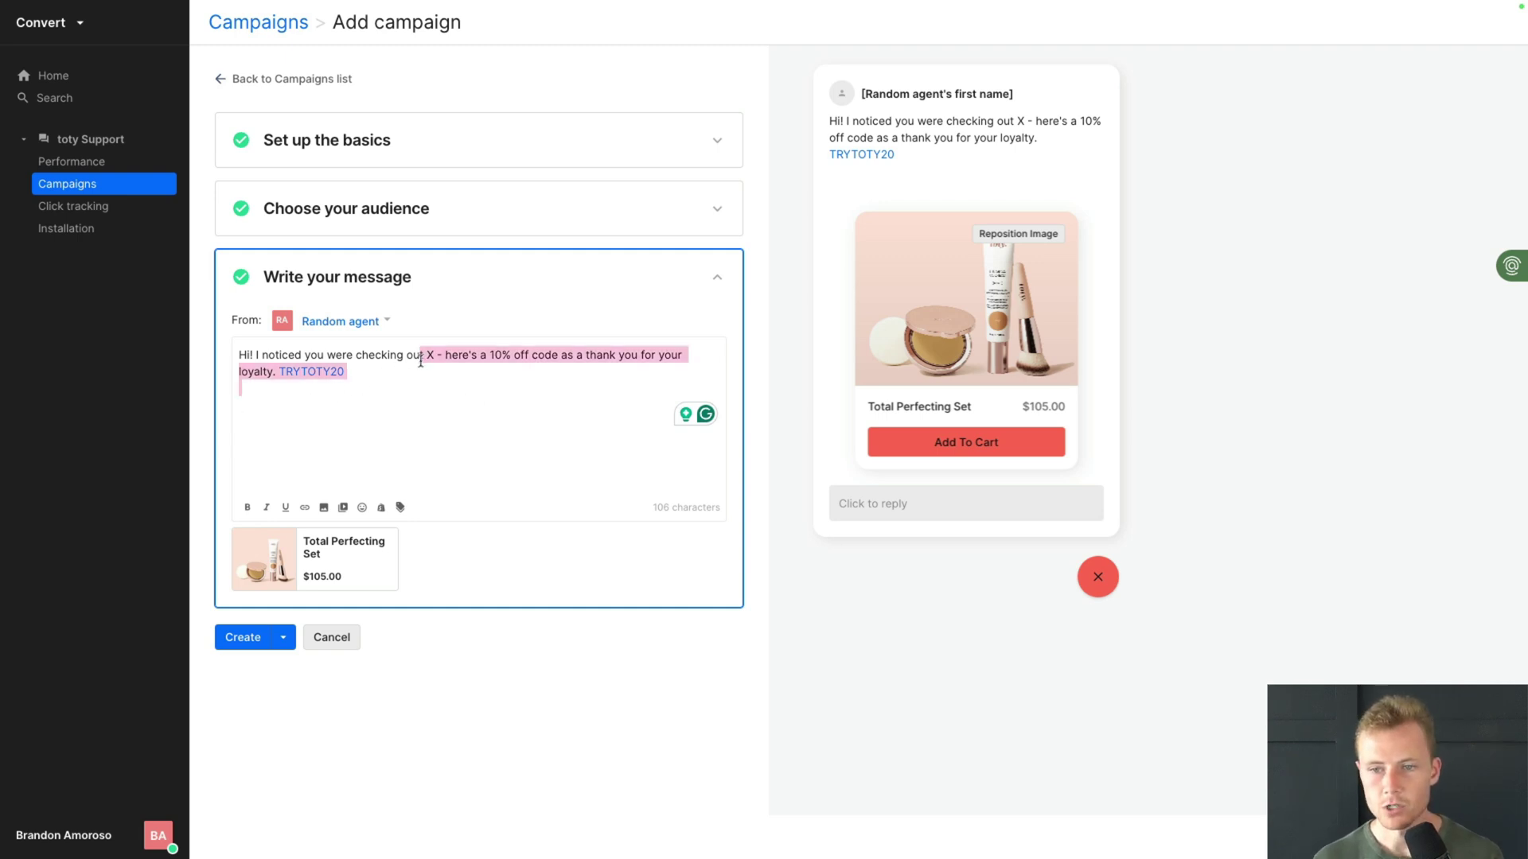
{"action": "type", "text": "our bund"}
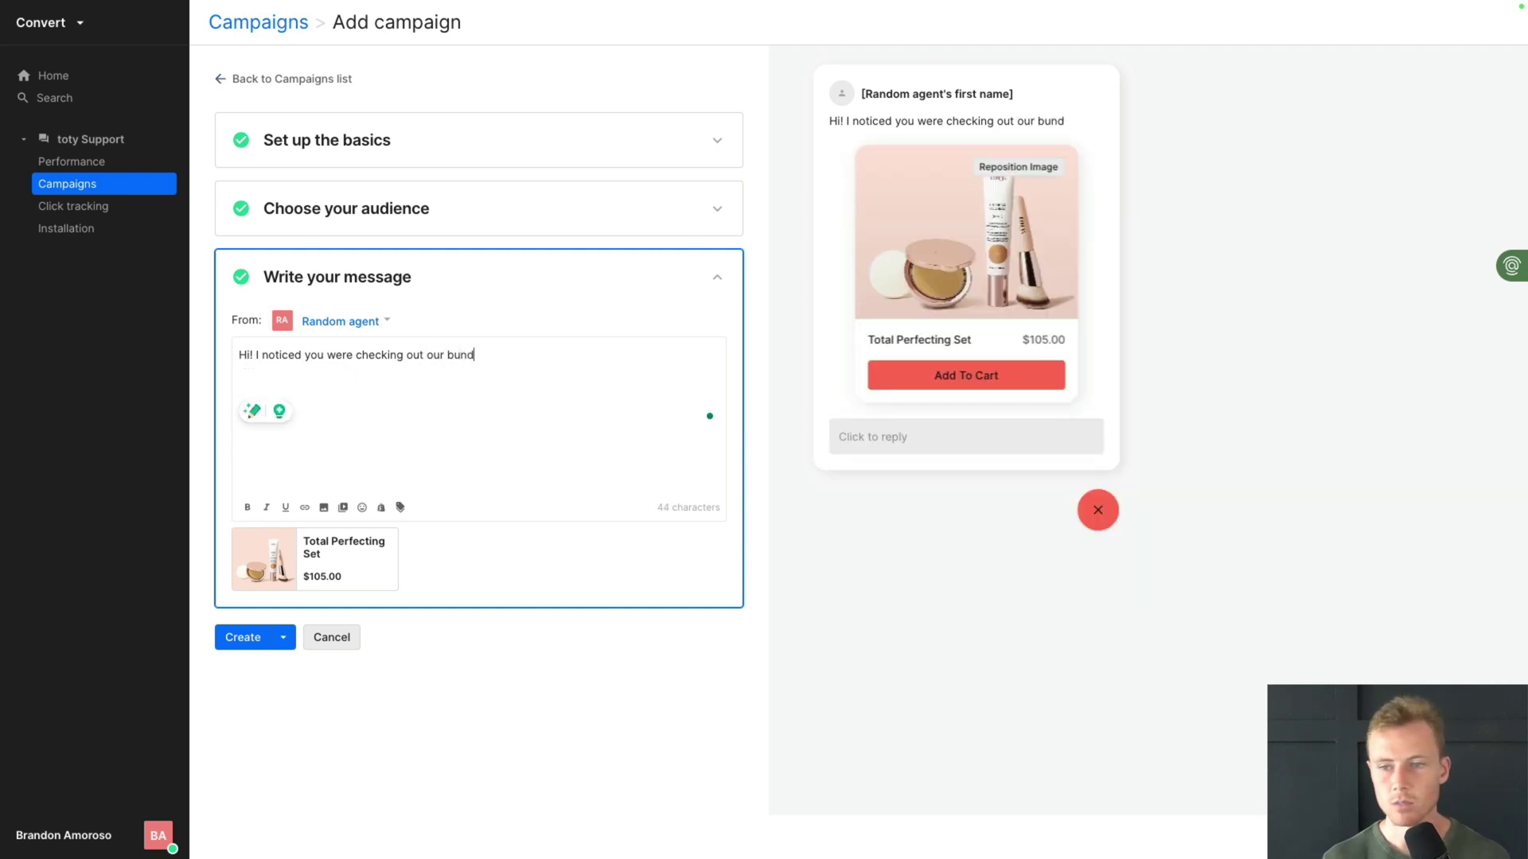
{"action": "type", "text": "le! Here"}
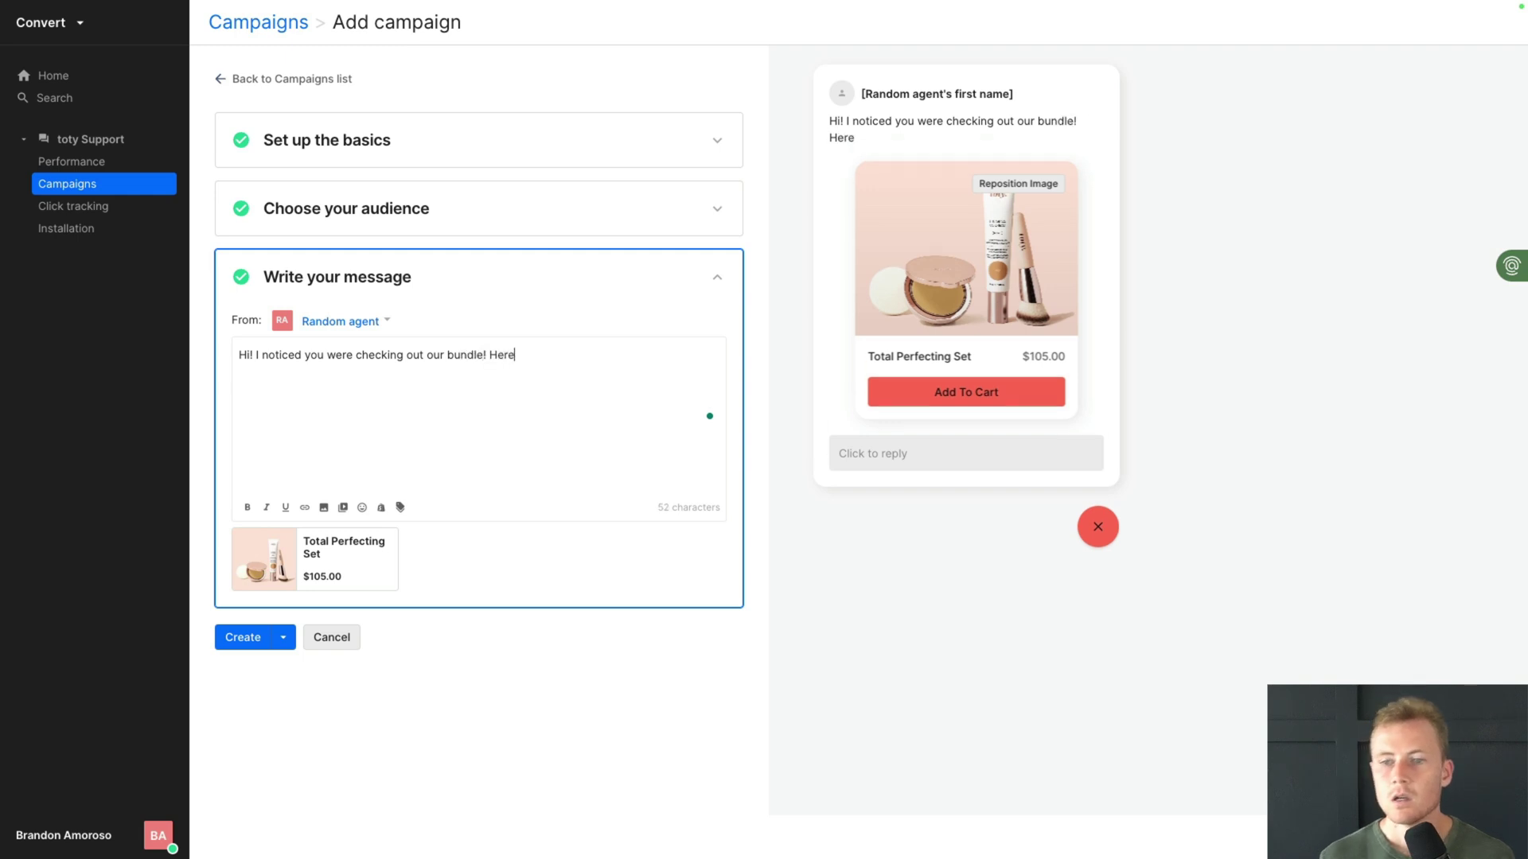
{"action": "type", "text": "'s 10% off "}
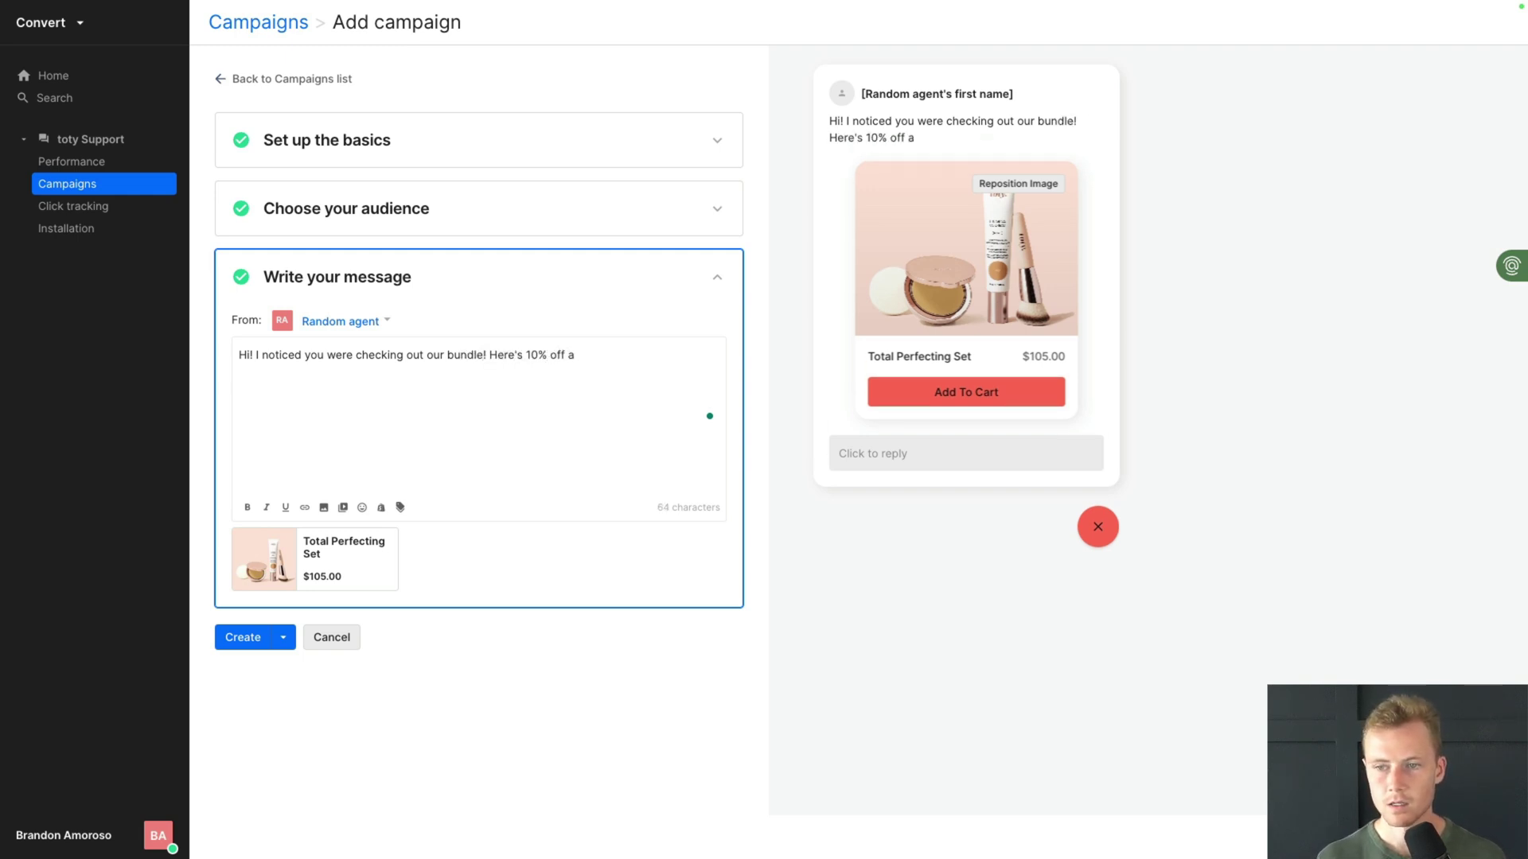
{"action": "type", "text": "with a special link for you below"}
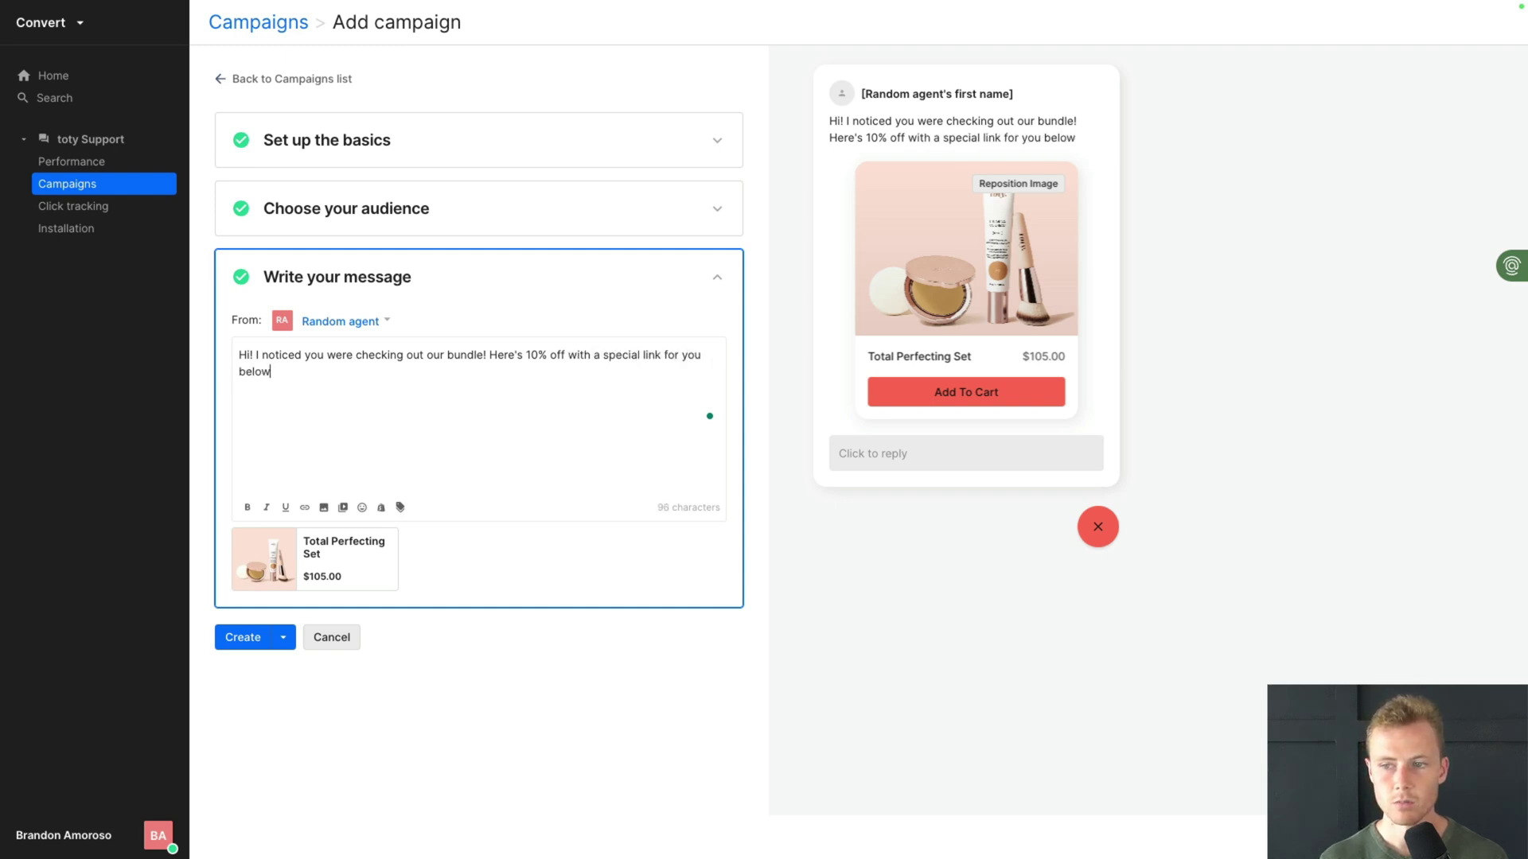
{"action": "type", "text": " to ocomplete your purchase."}
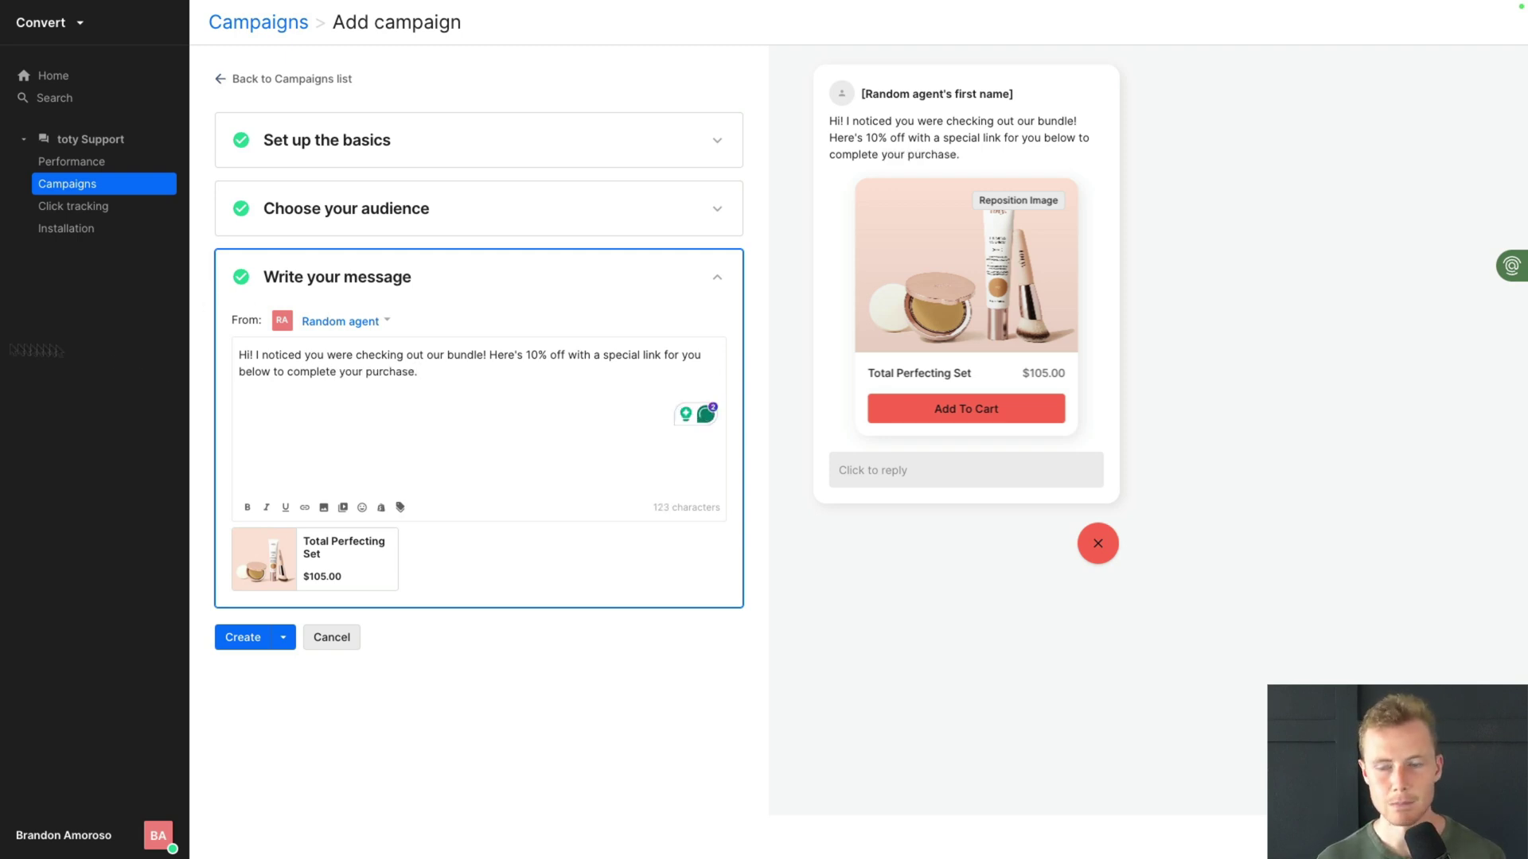
{"action": "left_click", "coordinate": [284, 637]}
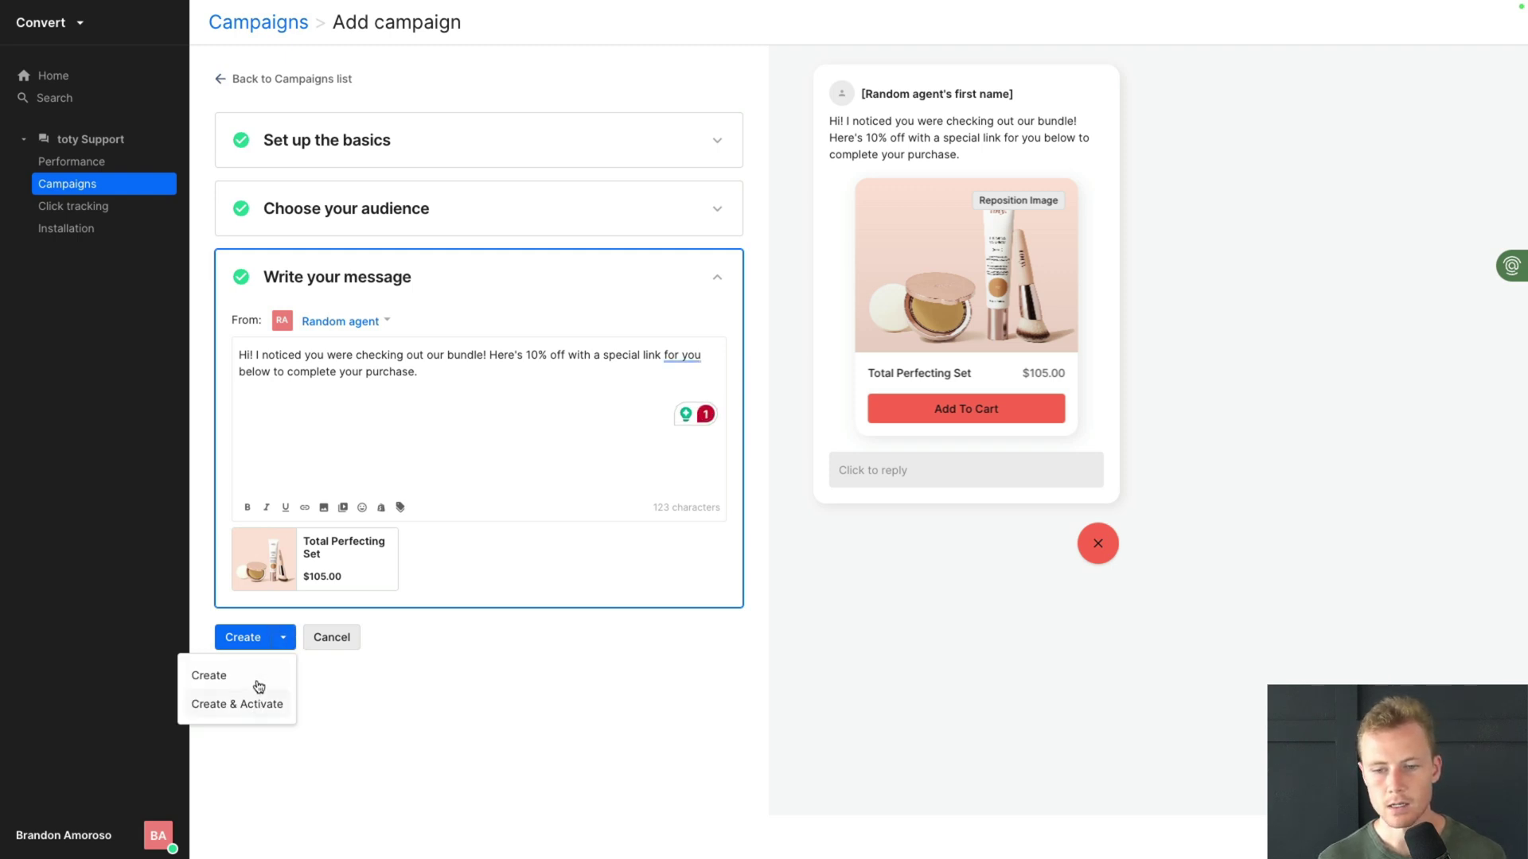
Create the campaign without activating it
{"action": "left_click", "coordinate": [256, 678]}
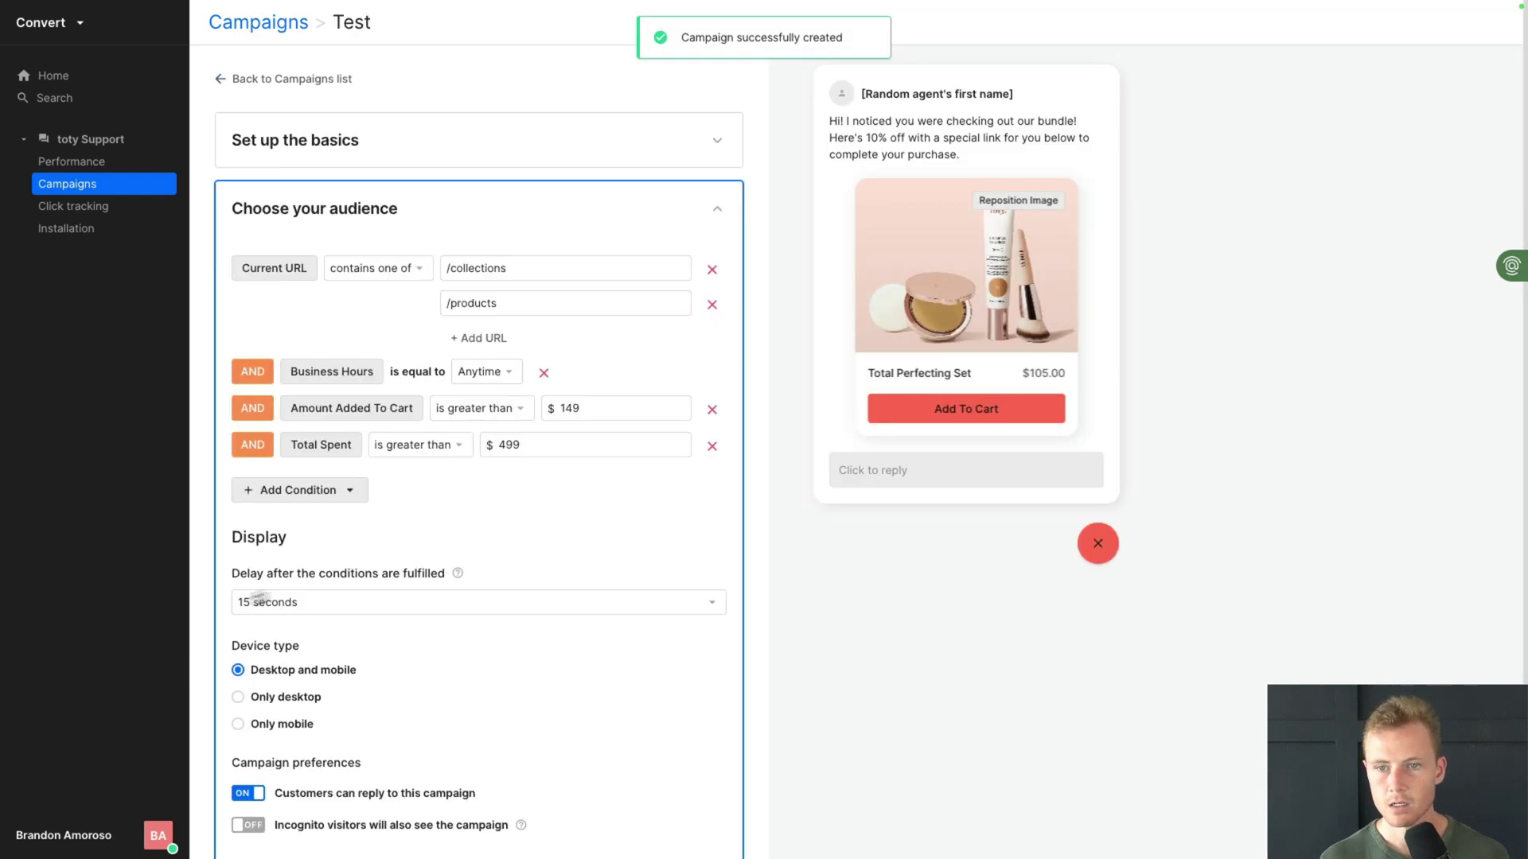
{"action": "scroll", "coordinate": [422, 672], "scroll_direction": "down", "scroll_amount": 2}
{"action": "scroll", "coordinate": [446, 700], "scroll_direction": "up", "scroll_amount": 2}
Open the Test campaign from the Campaigns list, review it, and return to the list
{"action": "left_click", "coordinate": [280, 33]}
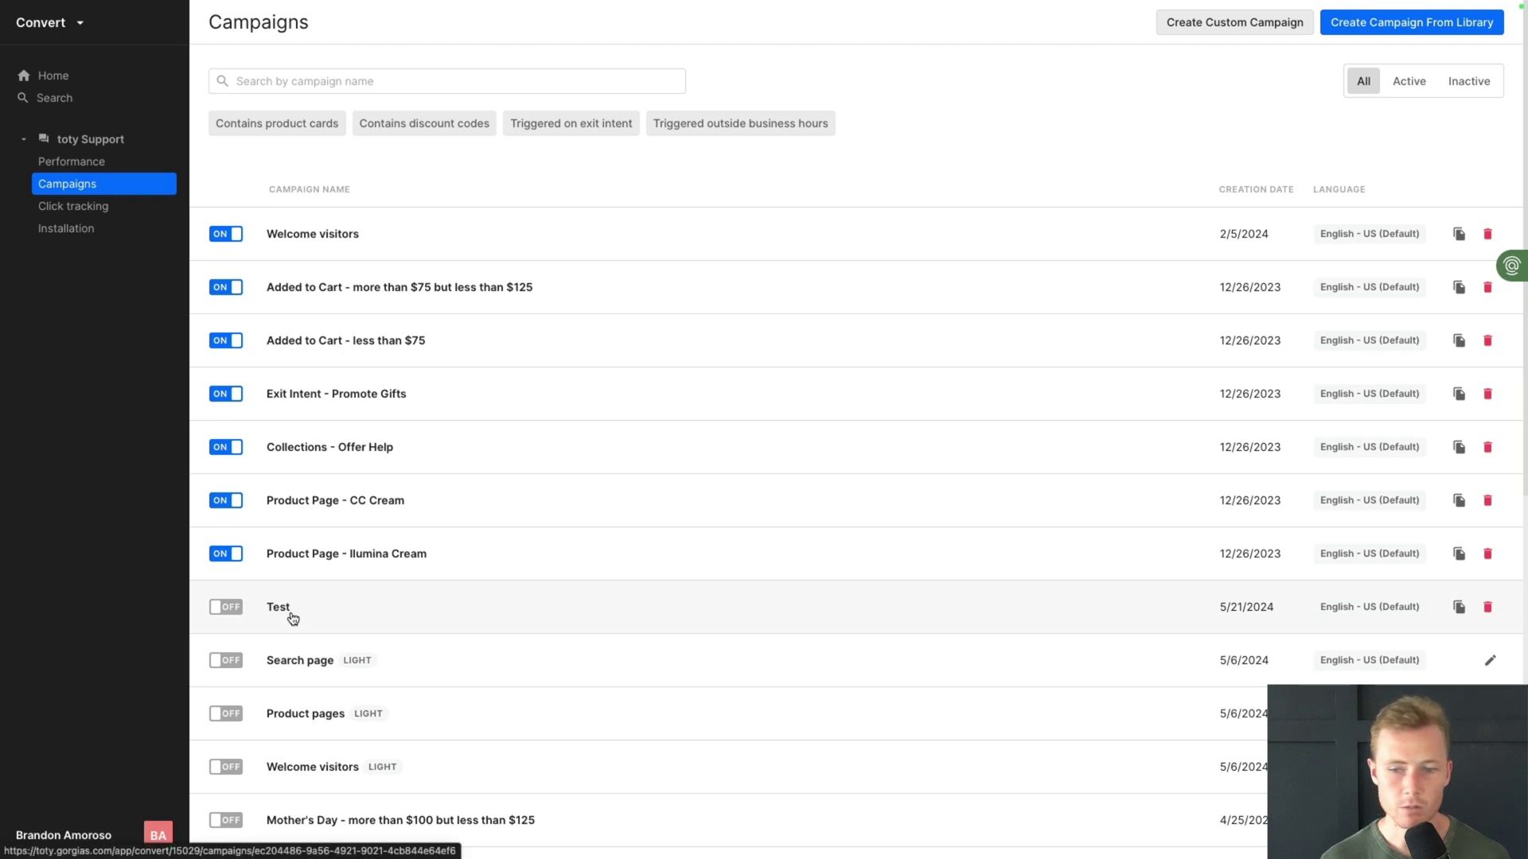
{"action": "left_click", "coordinate": [292, 608]}
{"action": "scroll", "coordinate": [454, 549], "scroll_direction": "down", "scroll_amount": 2}
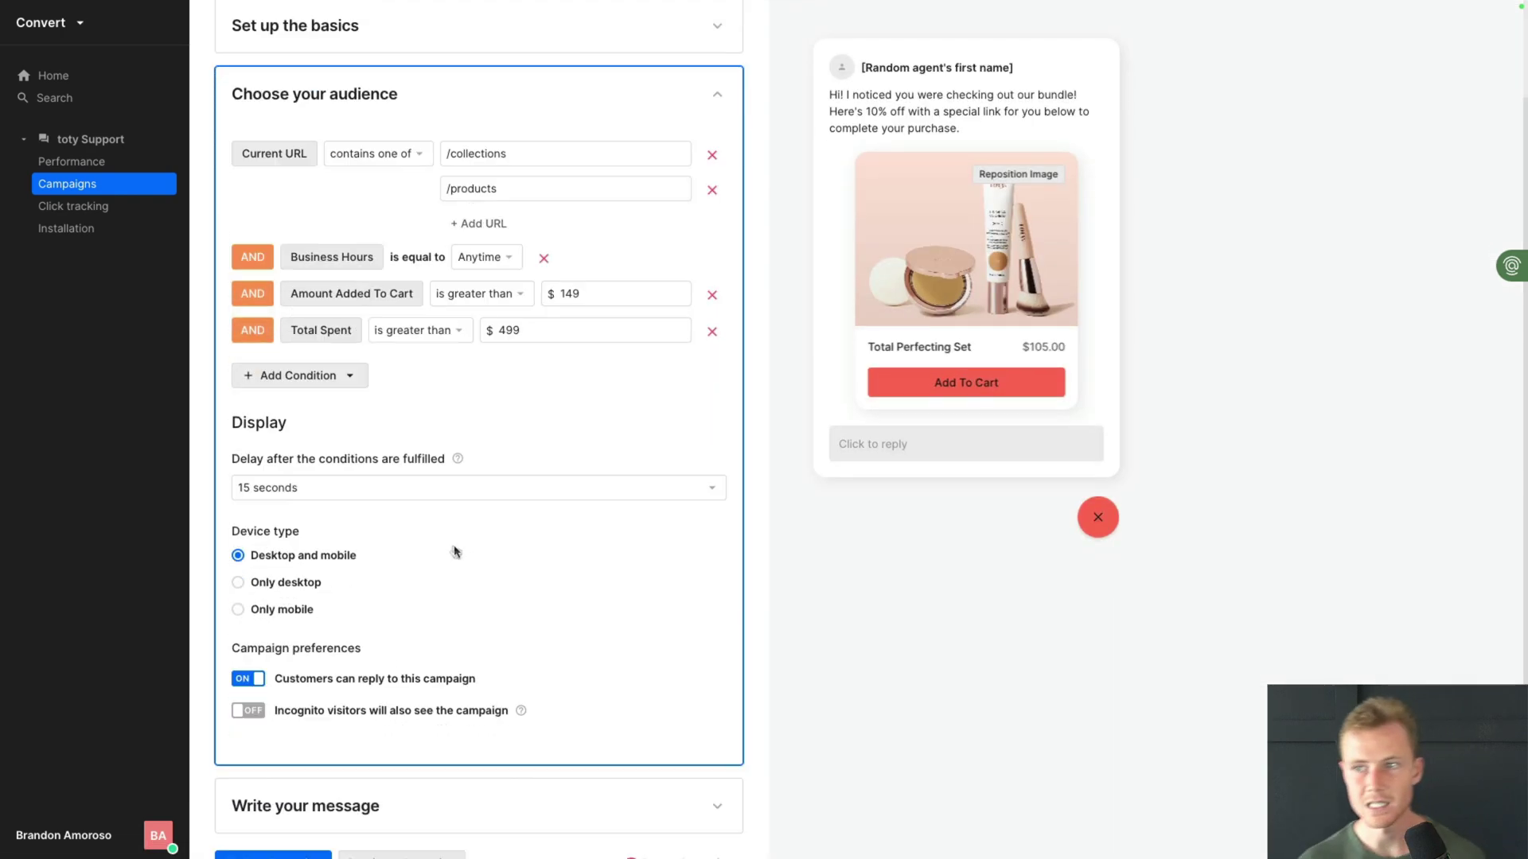
{"action": "scroll", "coordinate": [451, 544], "scroll_direction": "up", "scroll_amount": 4}
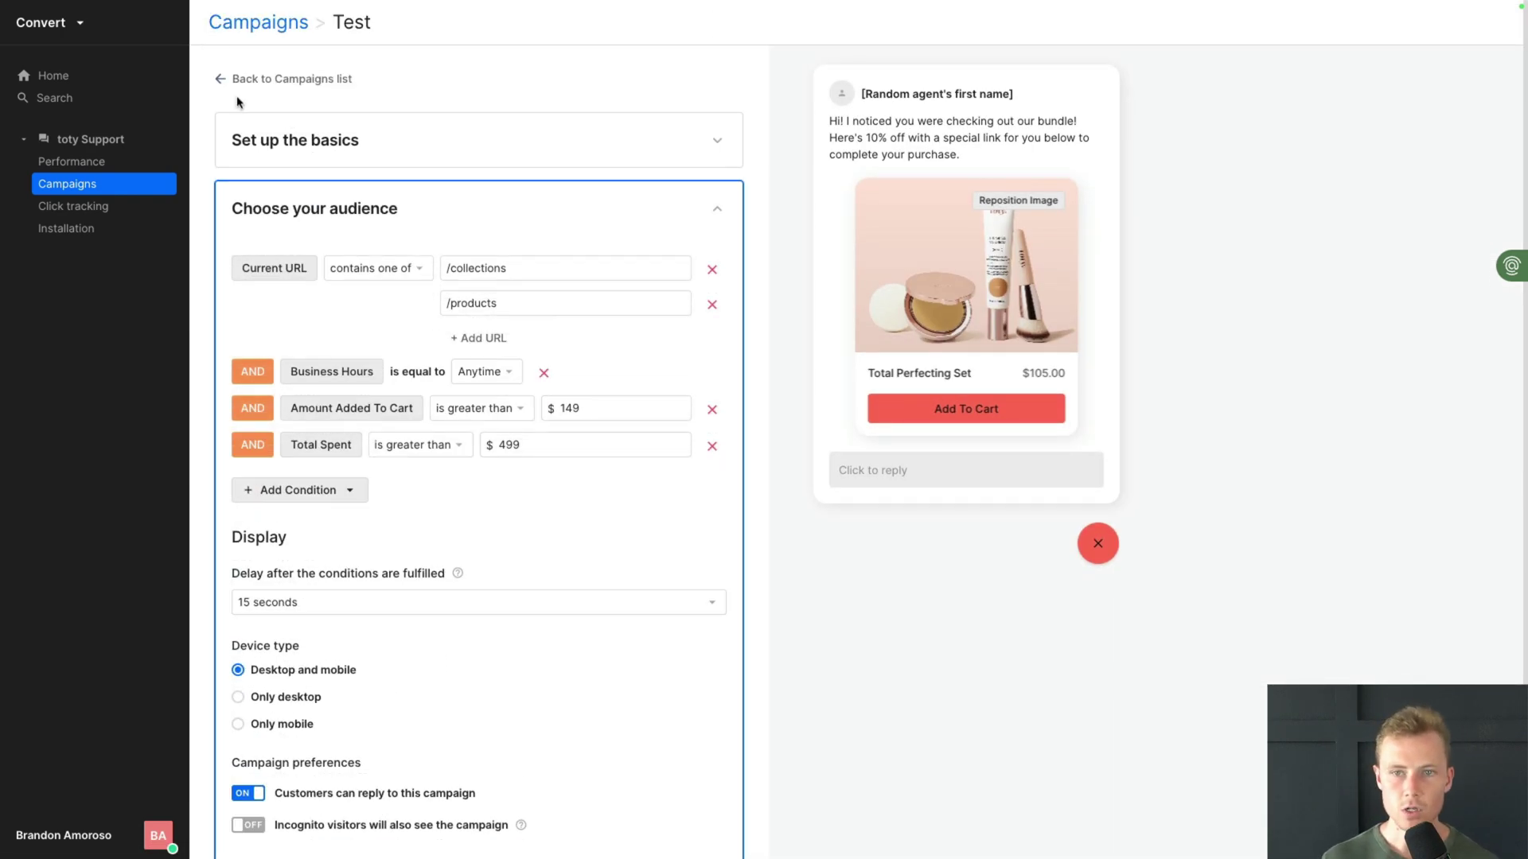
{"action": "scroll", "coordinate": [318, 804], "scroll_direction": "down", "scroll_amount": 5}
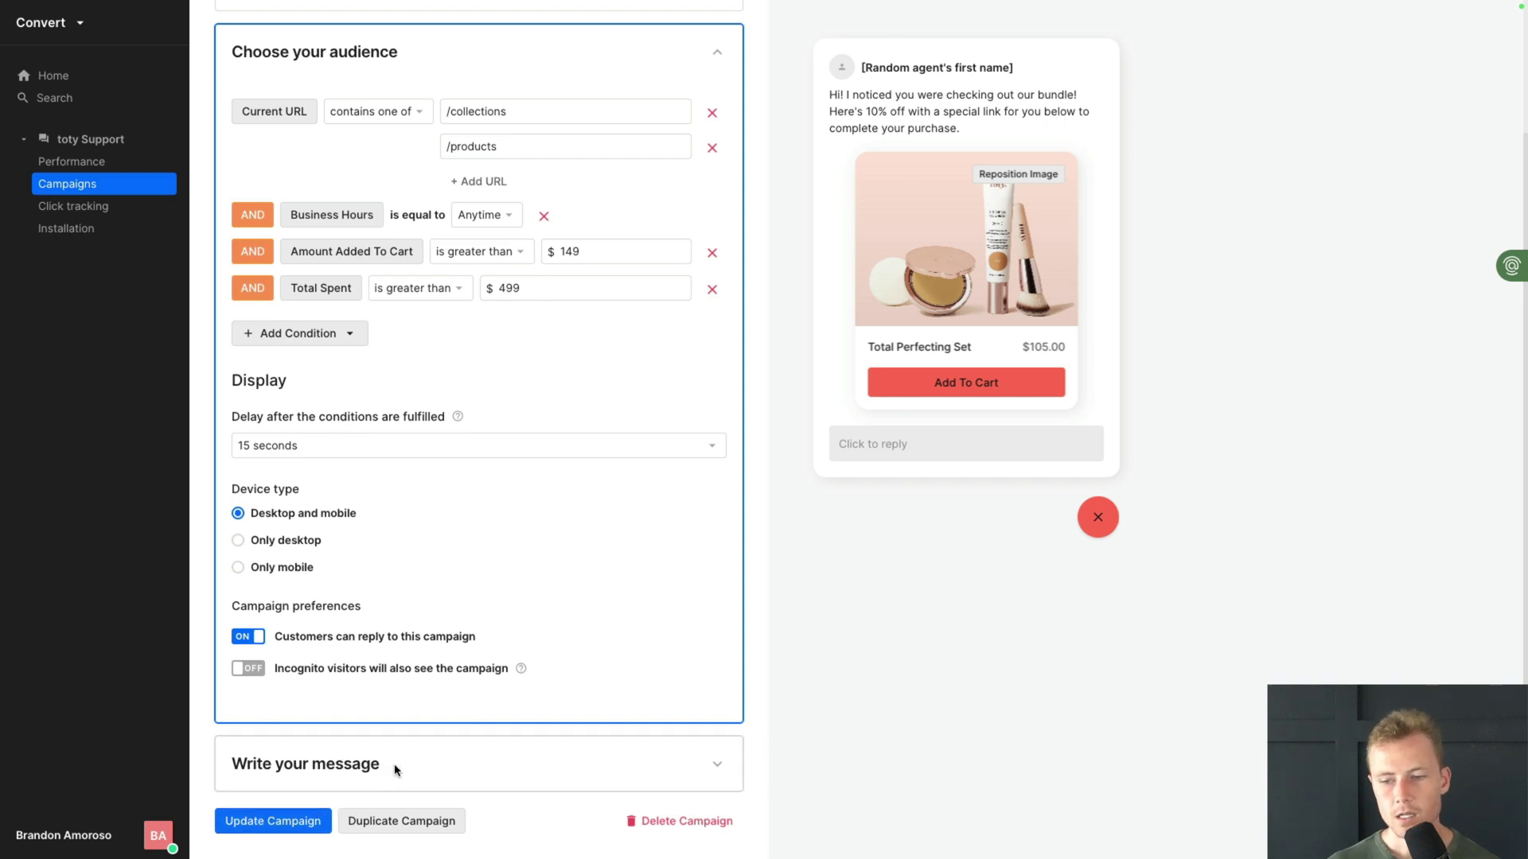
{"action": "scroll", "coordinate": [379, 724], "scroll_direction": "up", "scroll_amount": 3}
{"action": "left_click", "coordinate": [289, 78]}
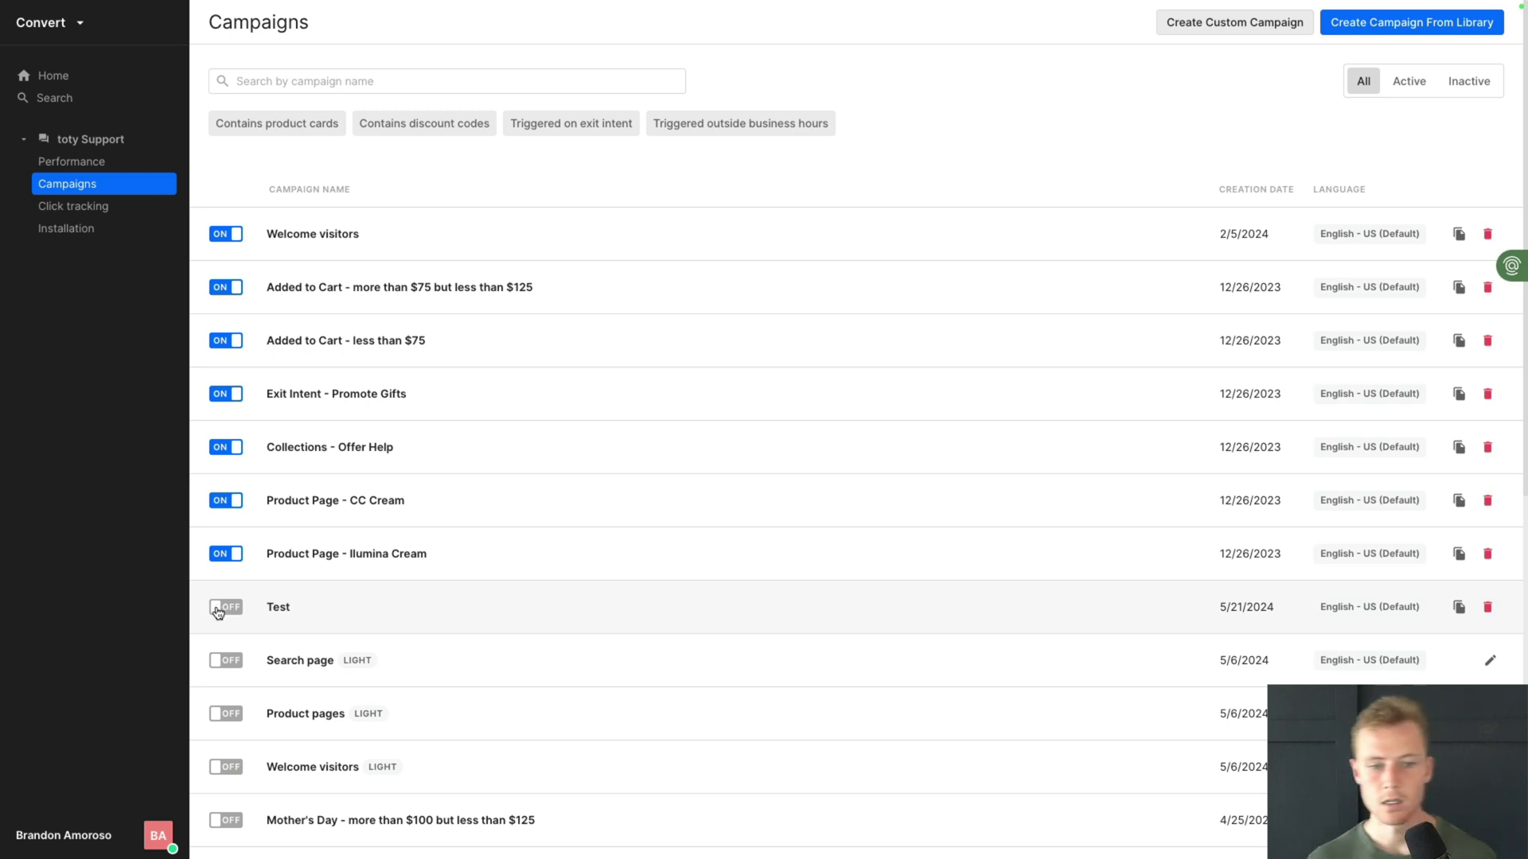
Reopen Test and add Solaria Mineral SPF 50+ 30ML and Esencial Cleanser product cards to its message
{"action": "left_click", "coordinate": [352, 614]}
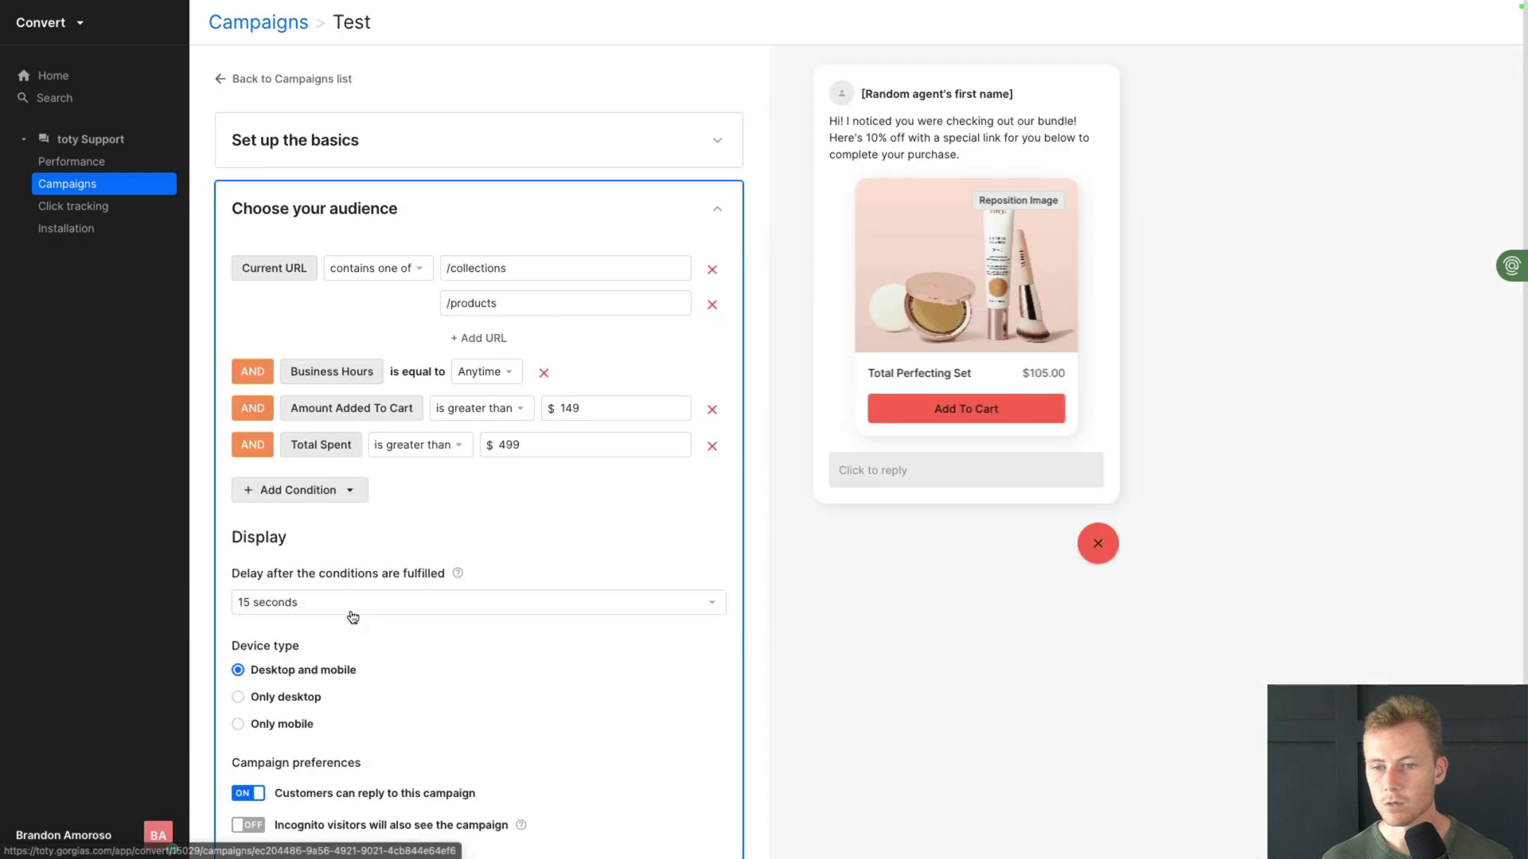
{"action": "scroll", "coordinate": [624, 570], "scroll_direction": "down", "scroll_amount": 3}
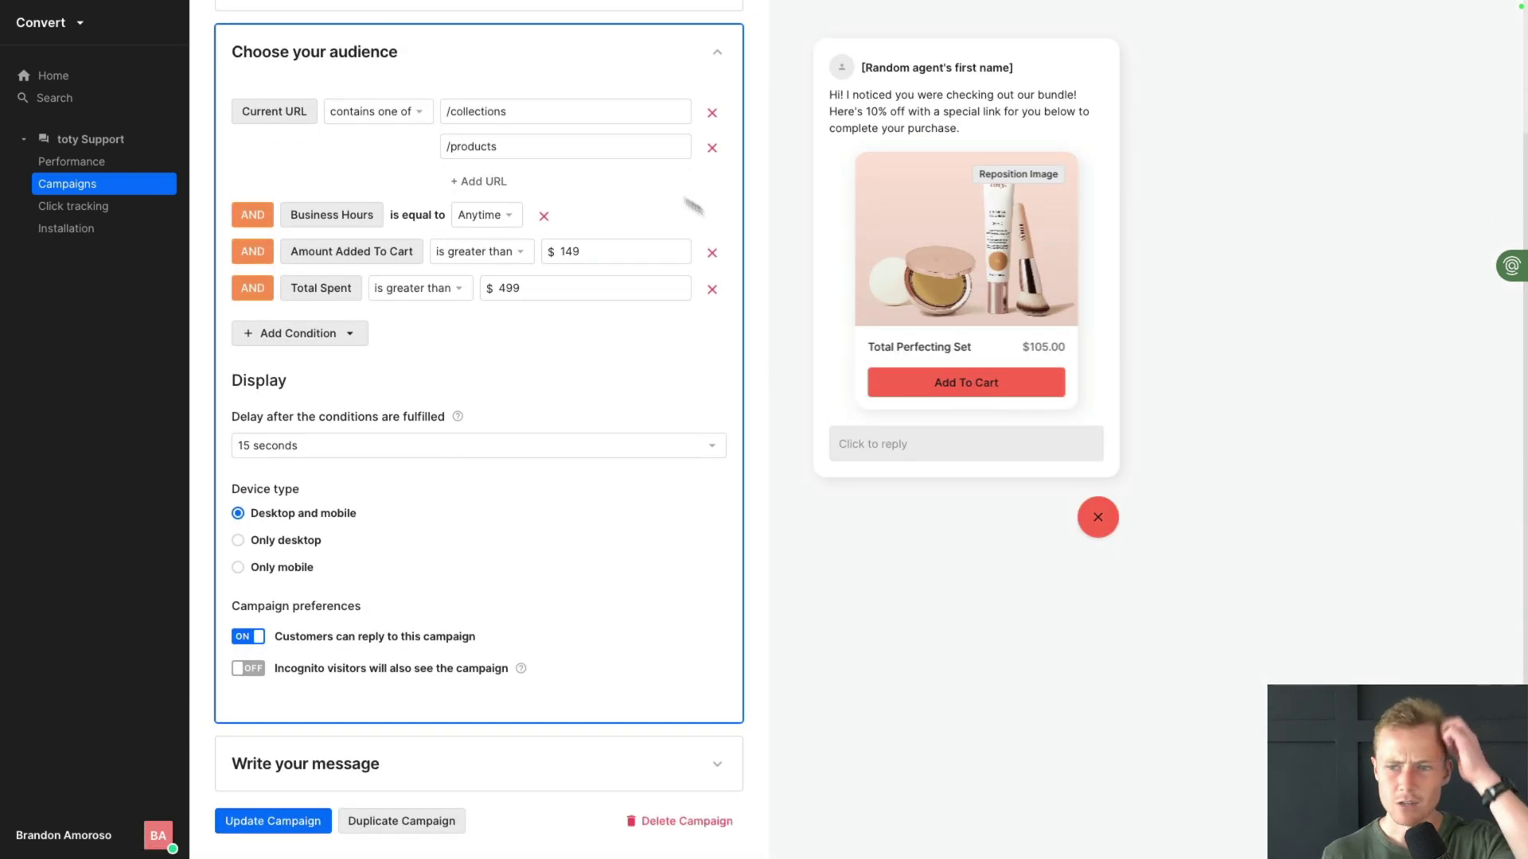
{"action": "scroll", "coordinate": [537, 398], "scroll_direction": "up", "scroll_amount": 2}
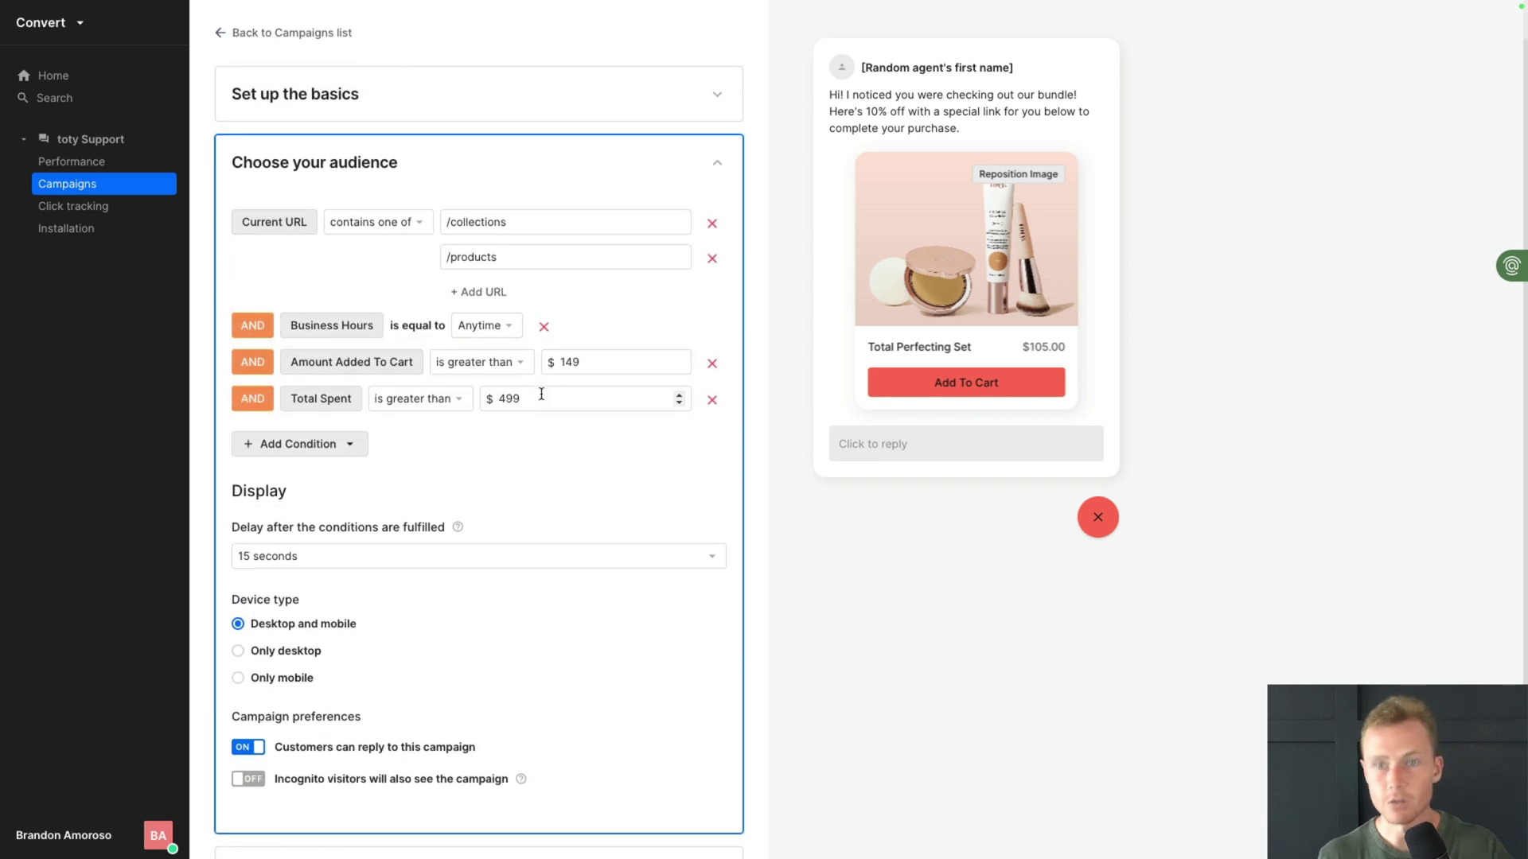
{"action": "scroll", "coordinate": [524, 481], "scroll_direction": "down", "scroll_amount": 1}
{"action": "left_click", "coordinate": [418, 778]}
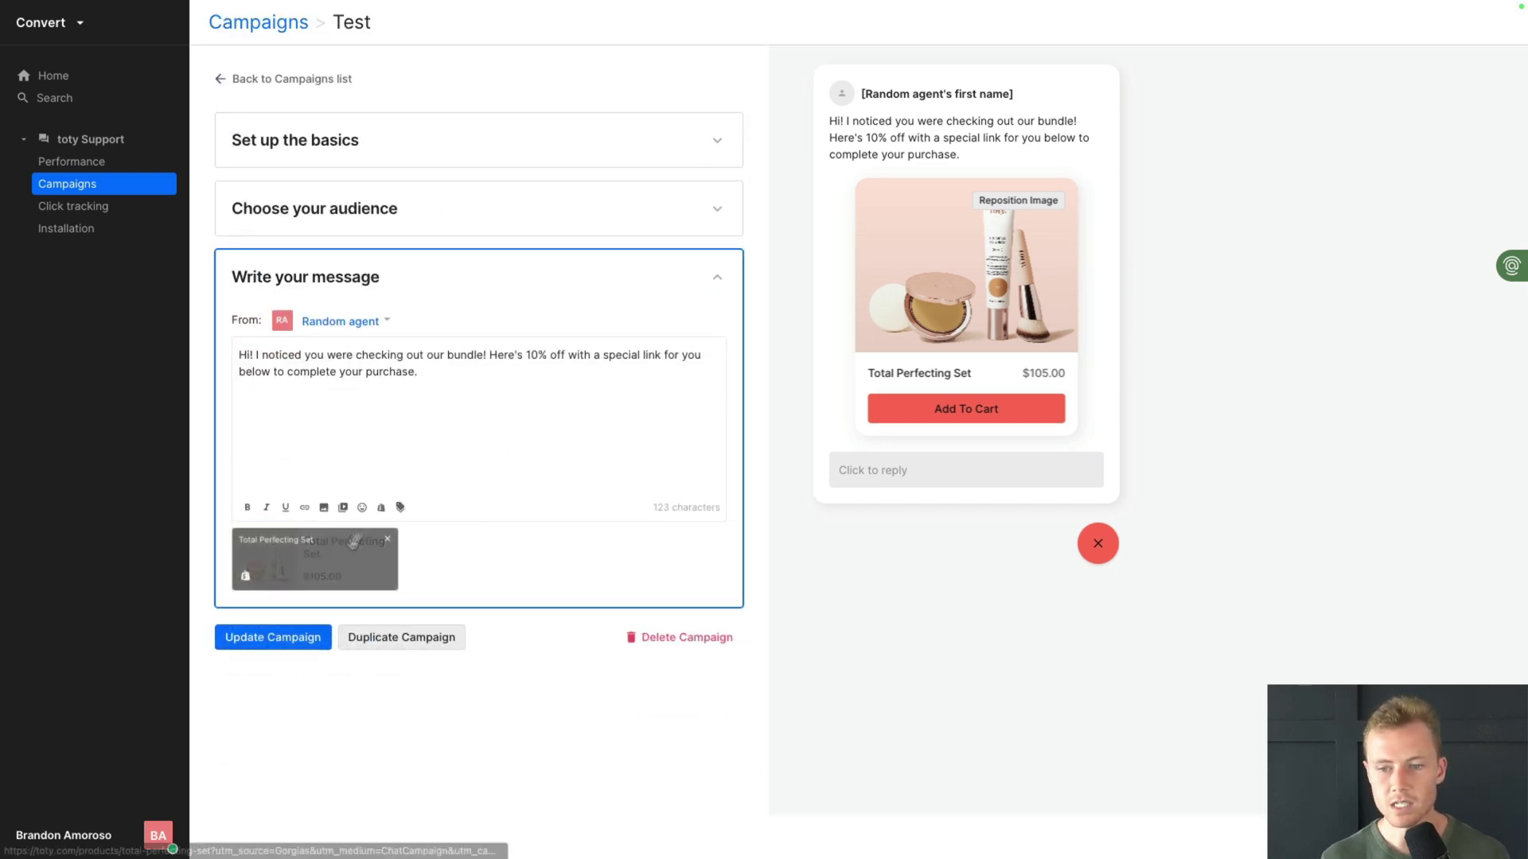
{"action": "left_click", "coordinate": [382, 513]}
{"action": "left_click", "coordinate": [558, 391]}
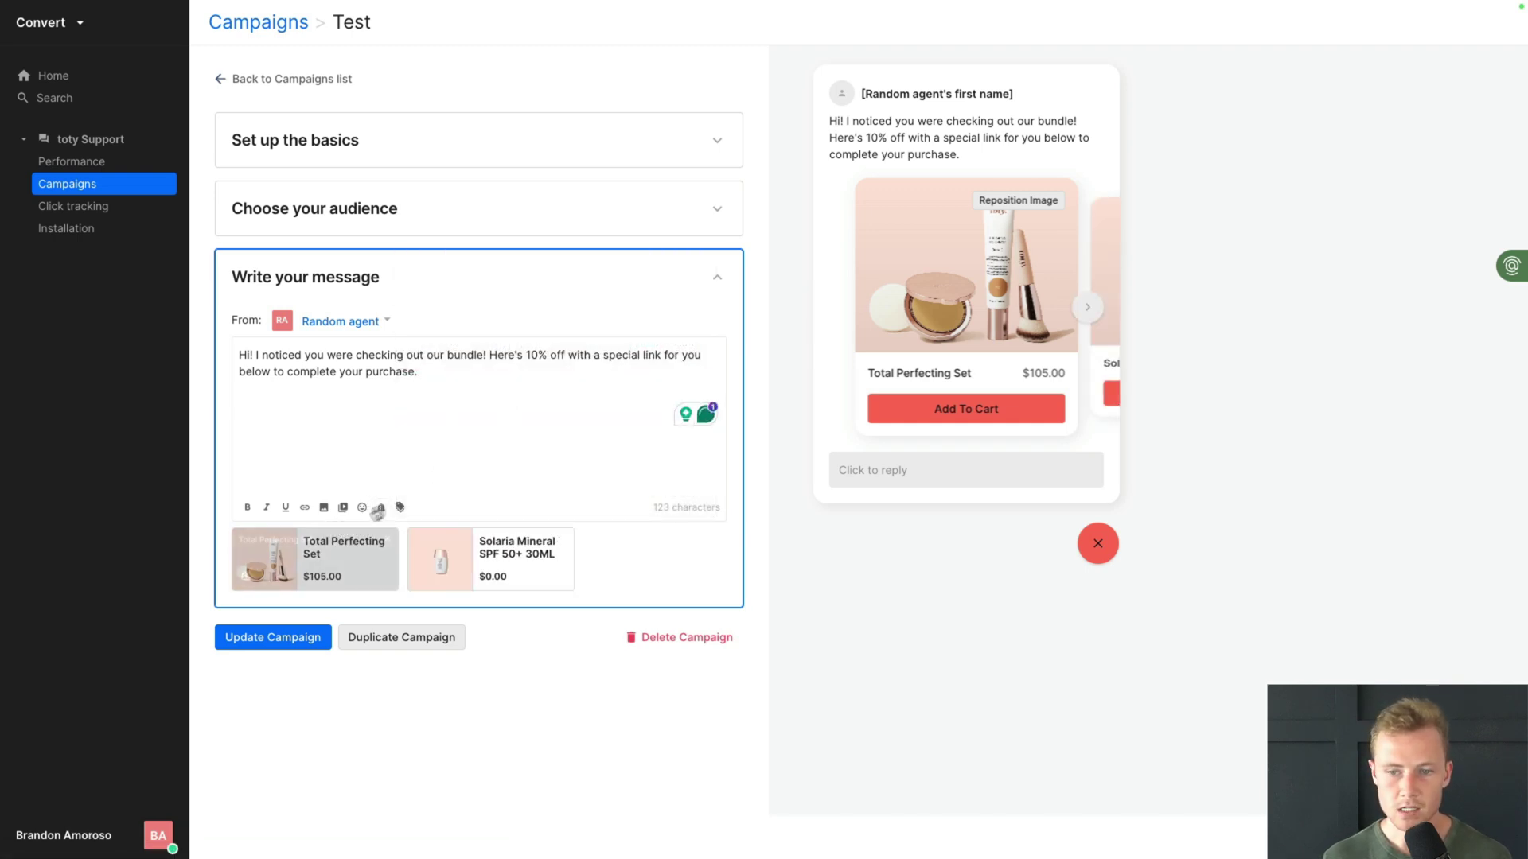
{"action": "left_click", "coordinate": [383, 508]}
{"action": "left_click", "coordinate": [504, 452]}
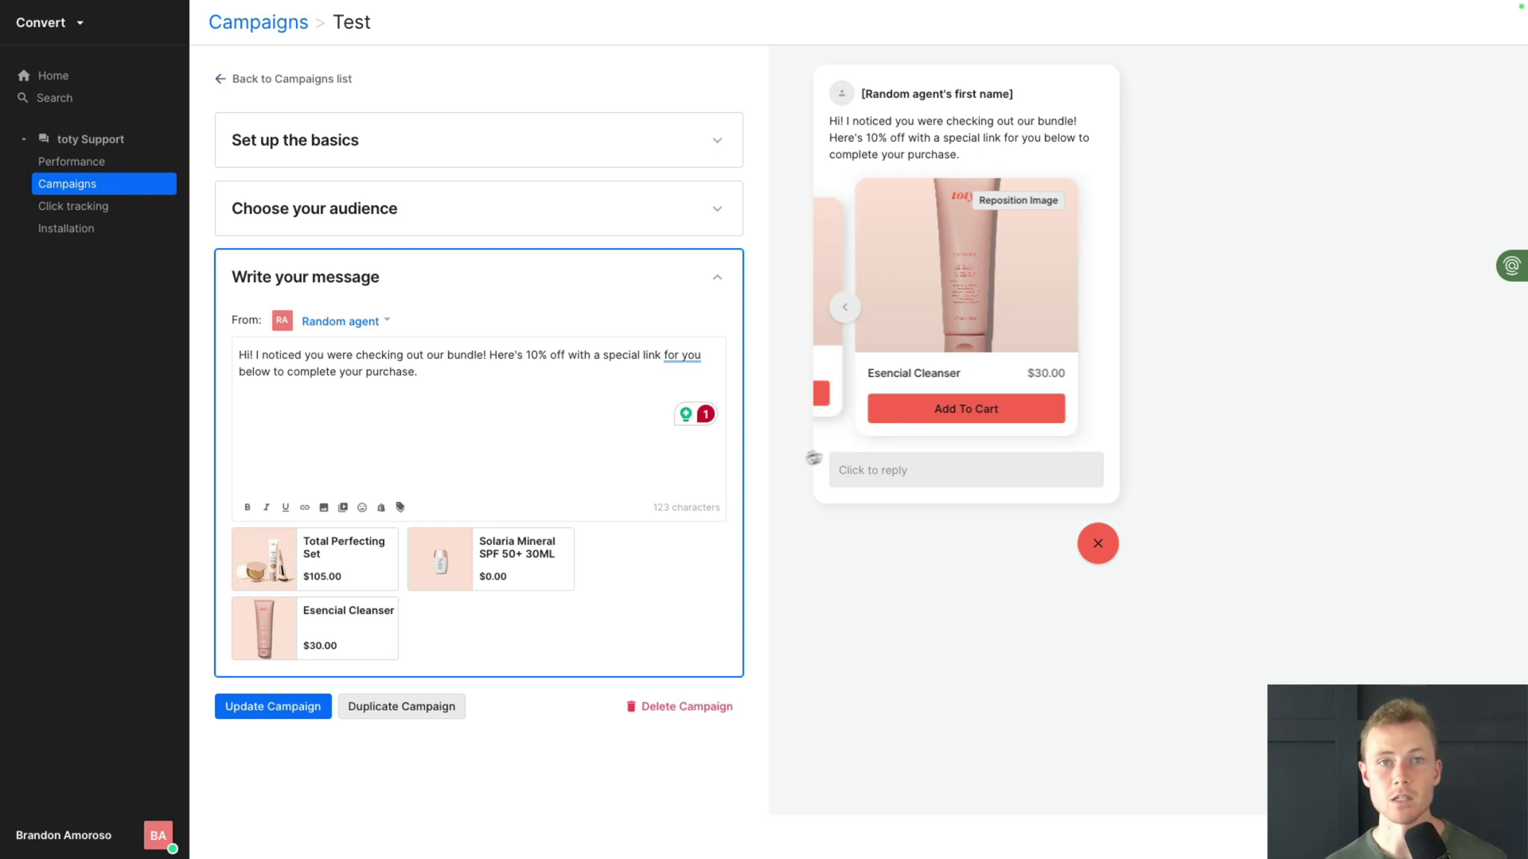
{"action": "left_click", "coordinate": [155, 186]}
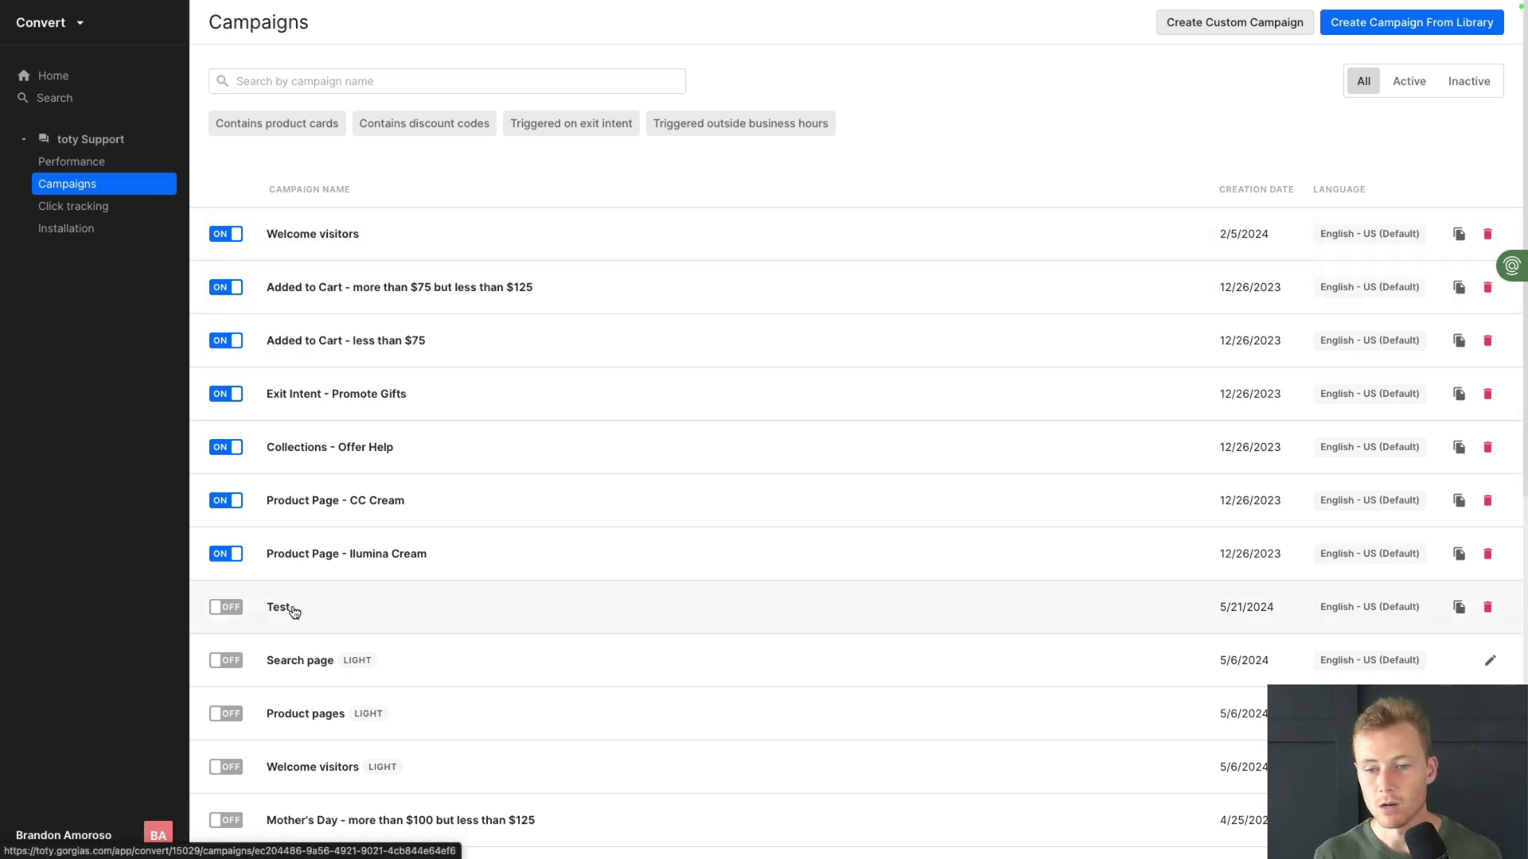
Add a Product tags in cart condition matching any of the tag 'bundle'
{"action": "left_click", "coordinate": [296, 610]}
{"action": "scroll", "coordinate": [344, 589], "scroll_direction": "down", "scroll_amount": 2}
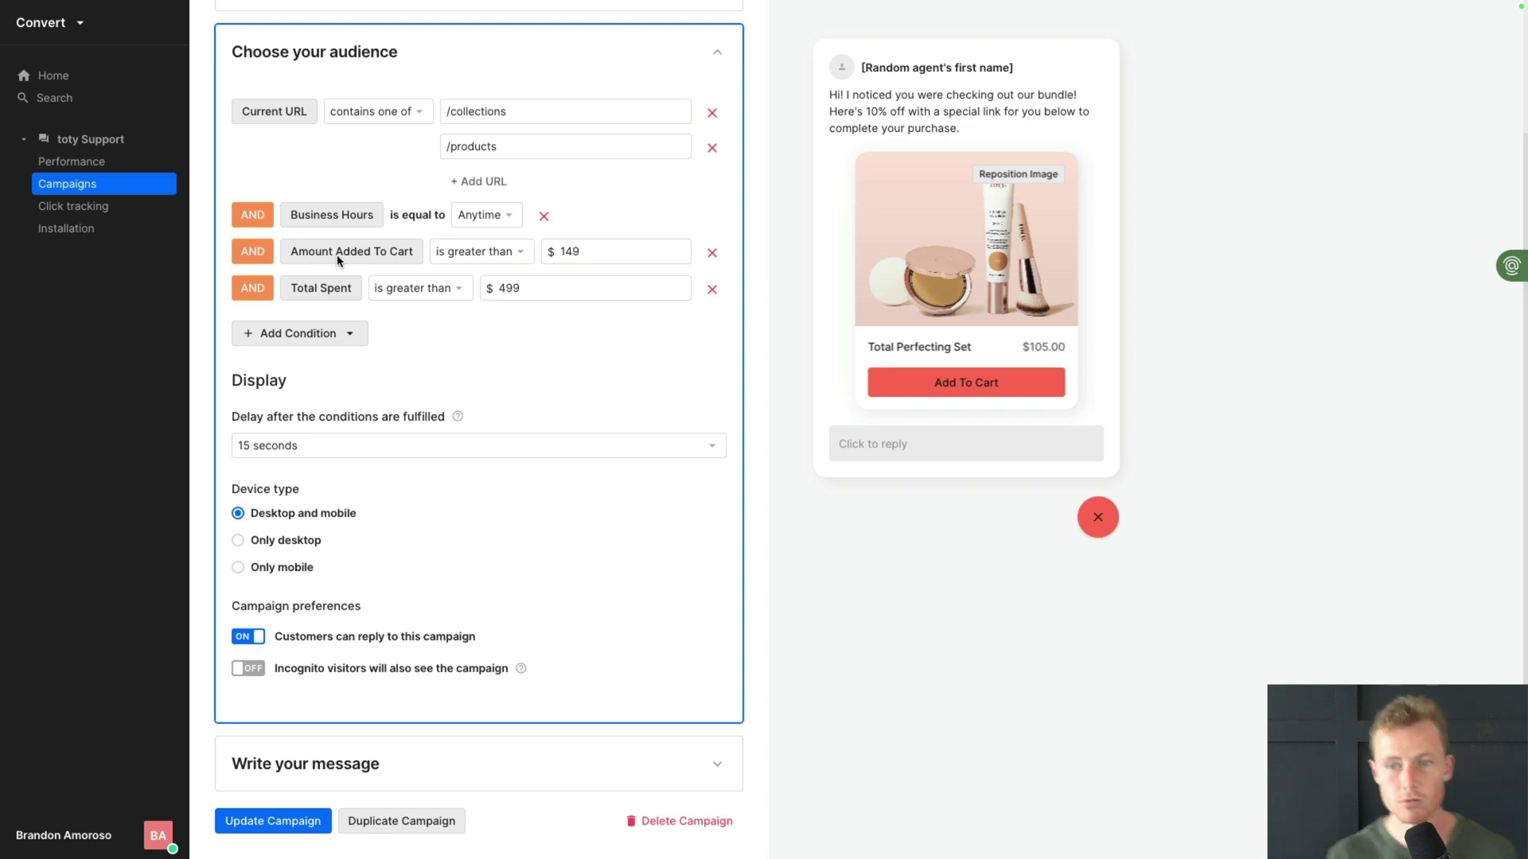
{"action": "left_click", "coordinate": [355, 334]}
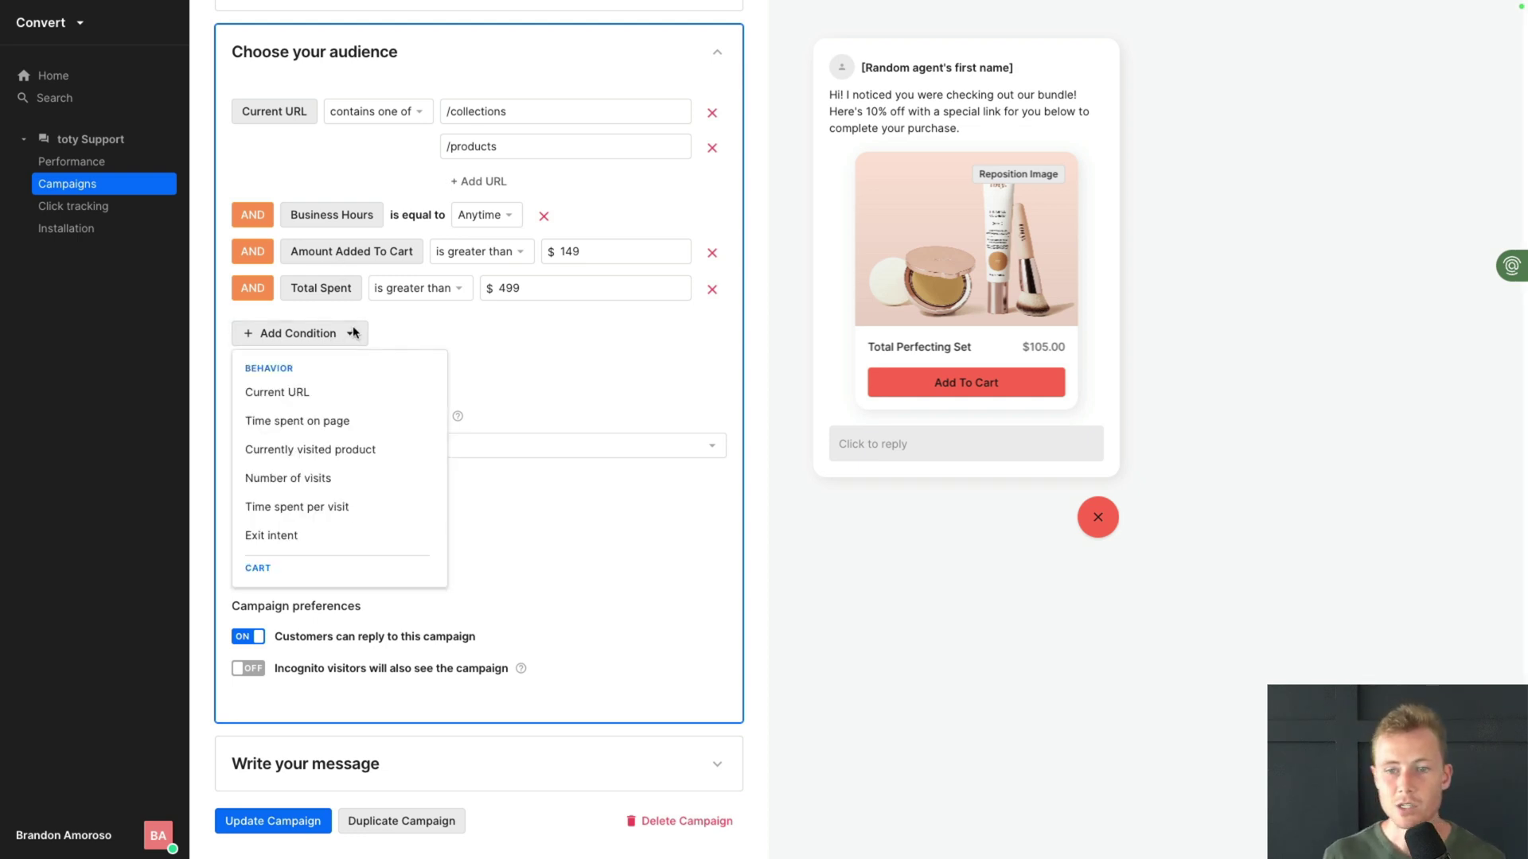
{"action": "scroll", "coordinate": [333, 446], "scroll_direction": "down", "scroll_amount": 2}
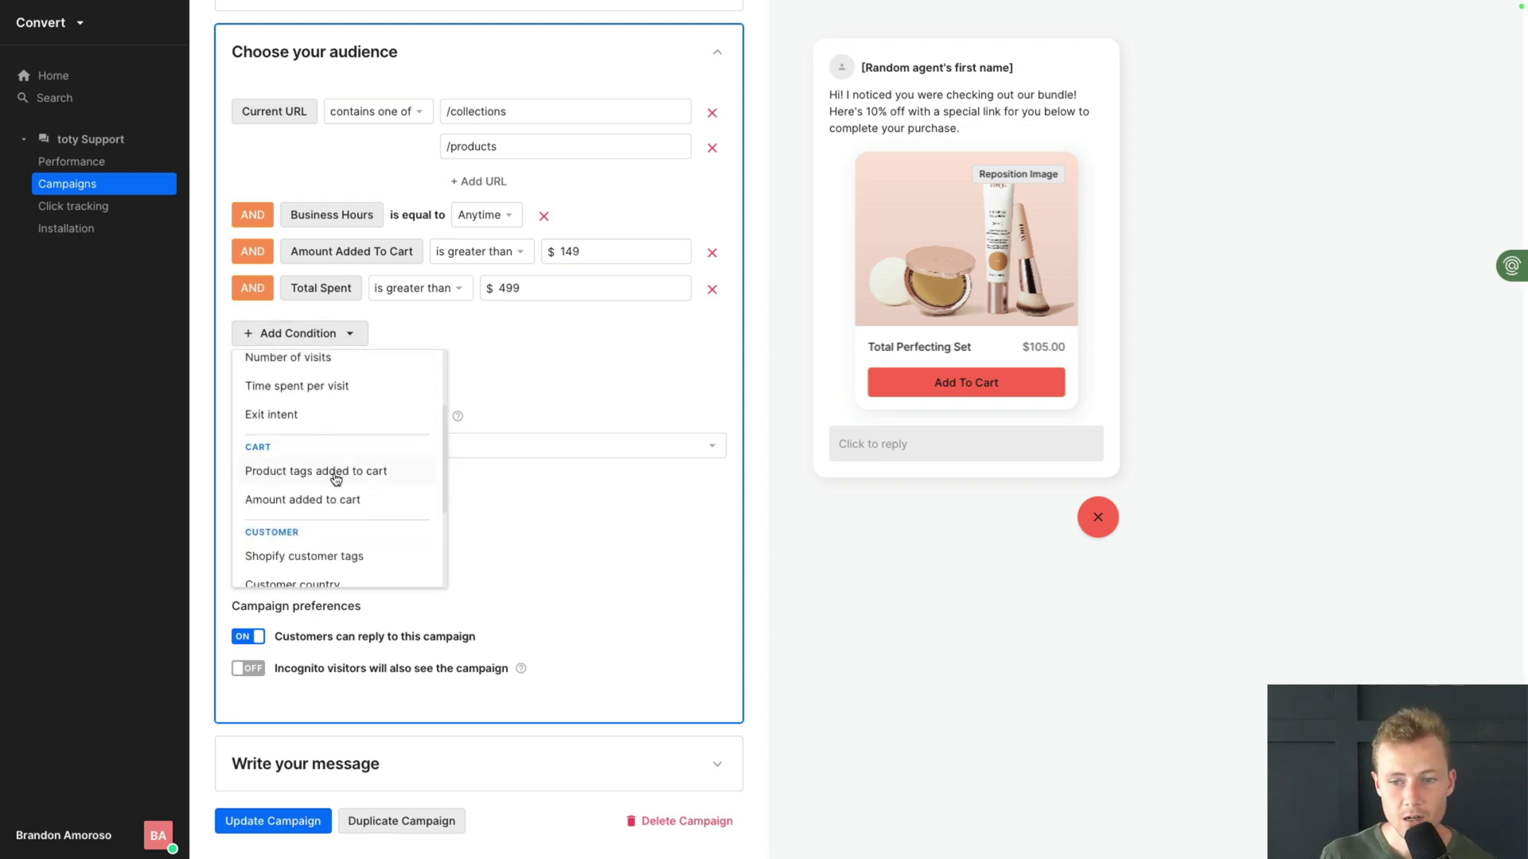
{"action": "scroll", "coordinate": [335, 479], "scroll_direction": "down", "scroll_amount": 1}
{"action": "left_click", "coordinate": [334, 395]}
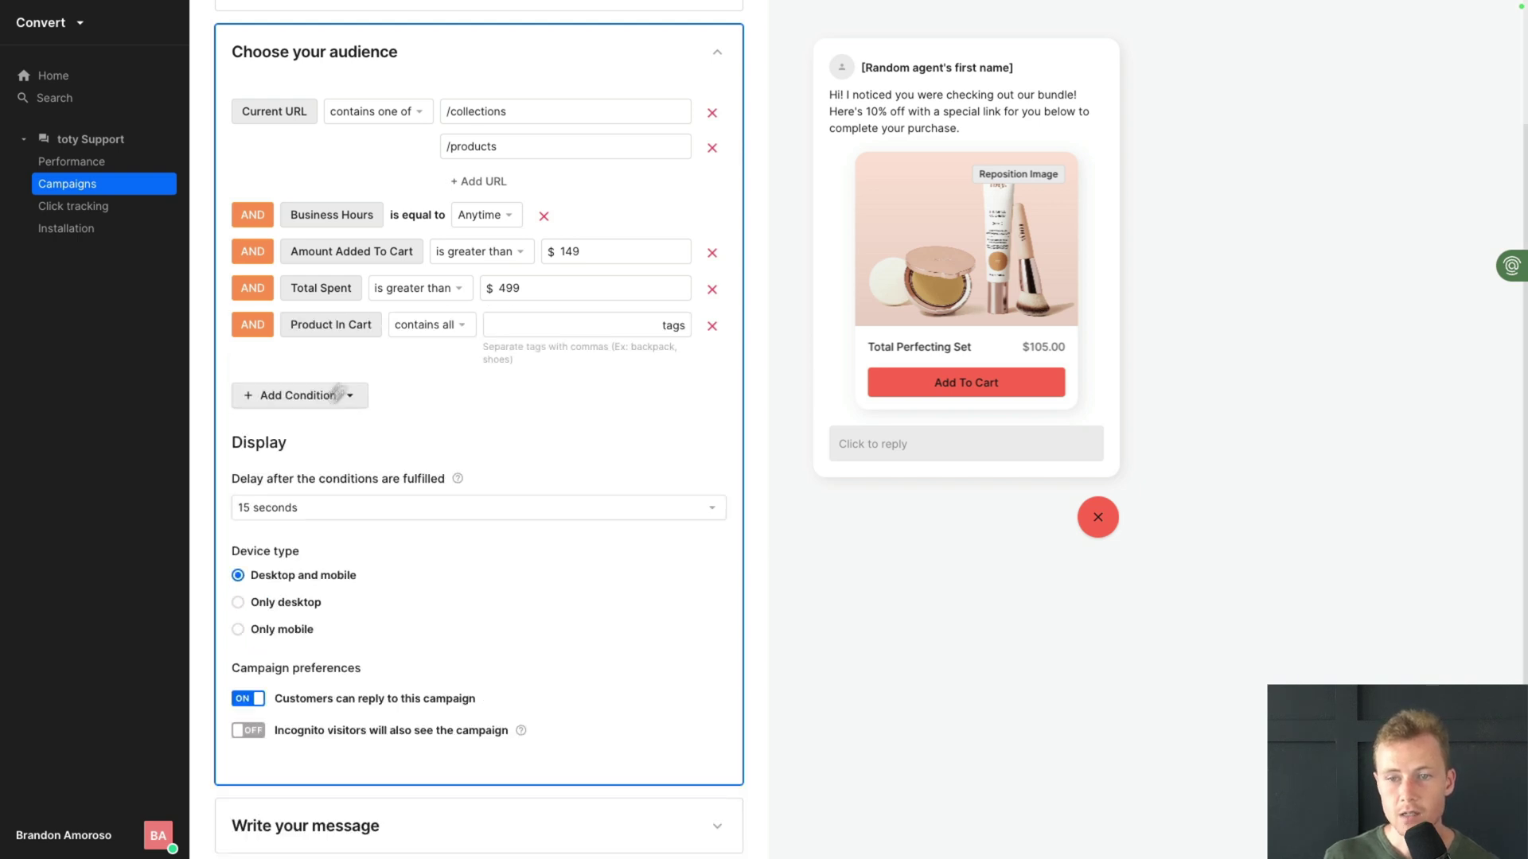
{"action": "left_click", "coordinate": [430, 337]}
{"action": "left_click", "coordinate": [460, 360]}
{"action": "left_click", "coordinate": [560, 330]}
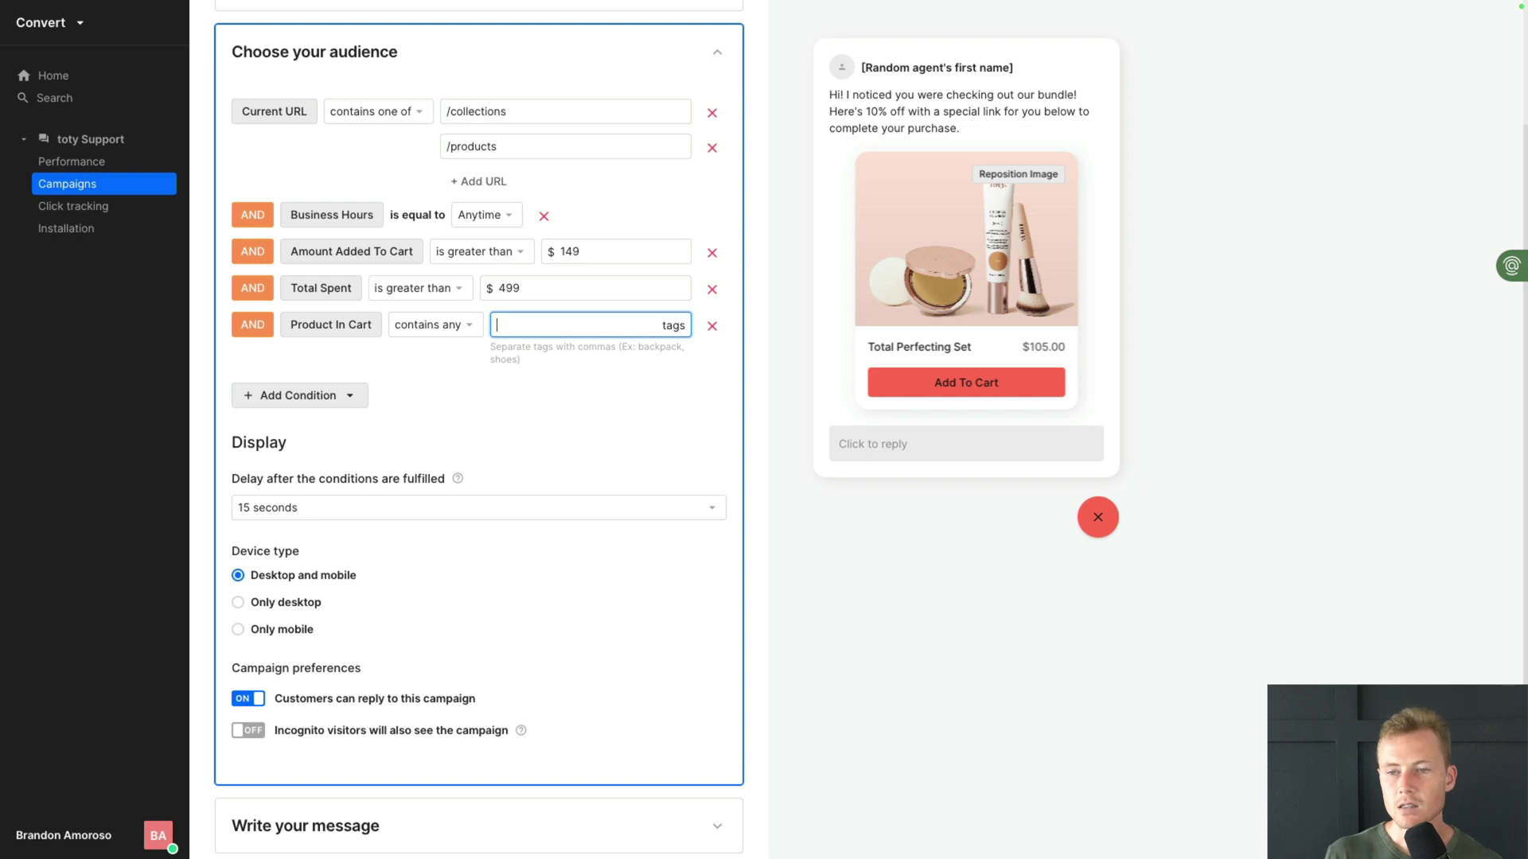
{"action": "left_click", "coordinate": [480, 372]}
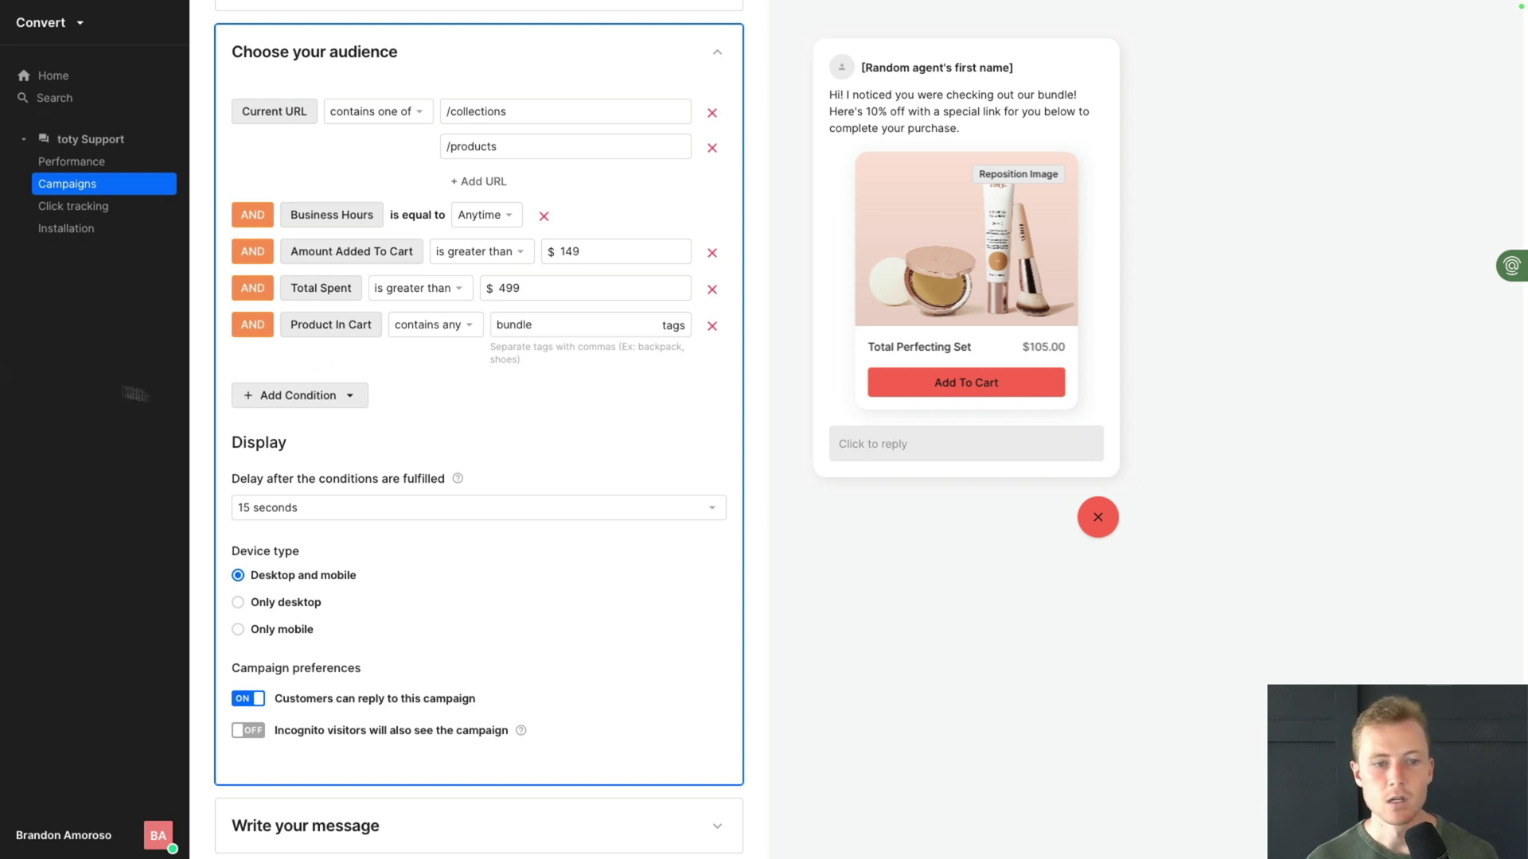
Remove the /products URL and set Current URL to exactly /collections/skincare
{"action": "scroll", "coordinate": [358, 382], "scroll_direction": "up", "scroll_amount": 1}
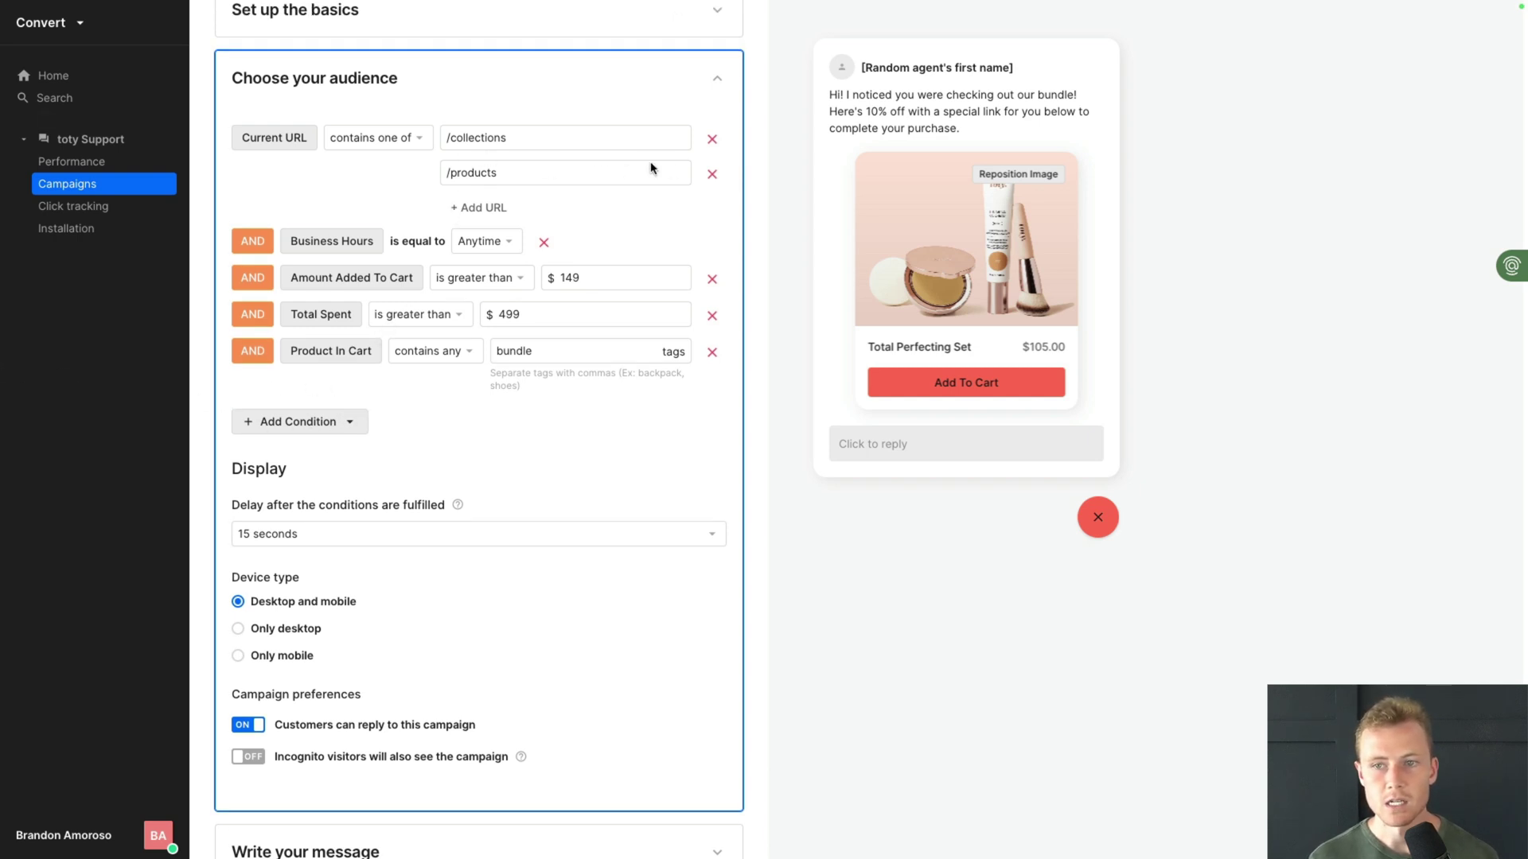
{"action": "left_click", "coordinate": [712, 174]}
{"action": "left_click", "coordinate": [380, 144]}
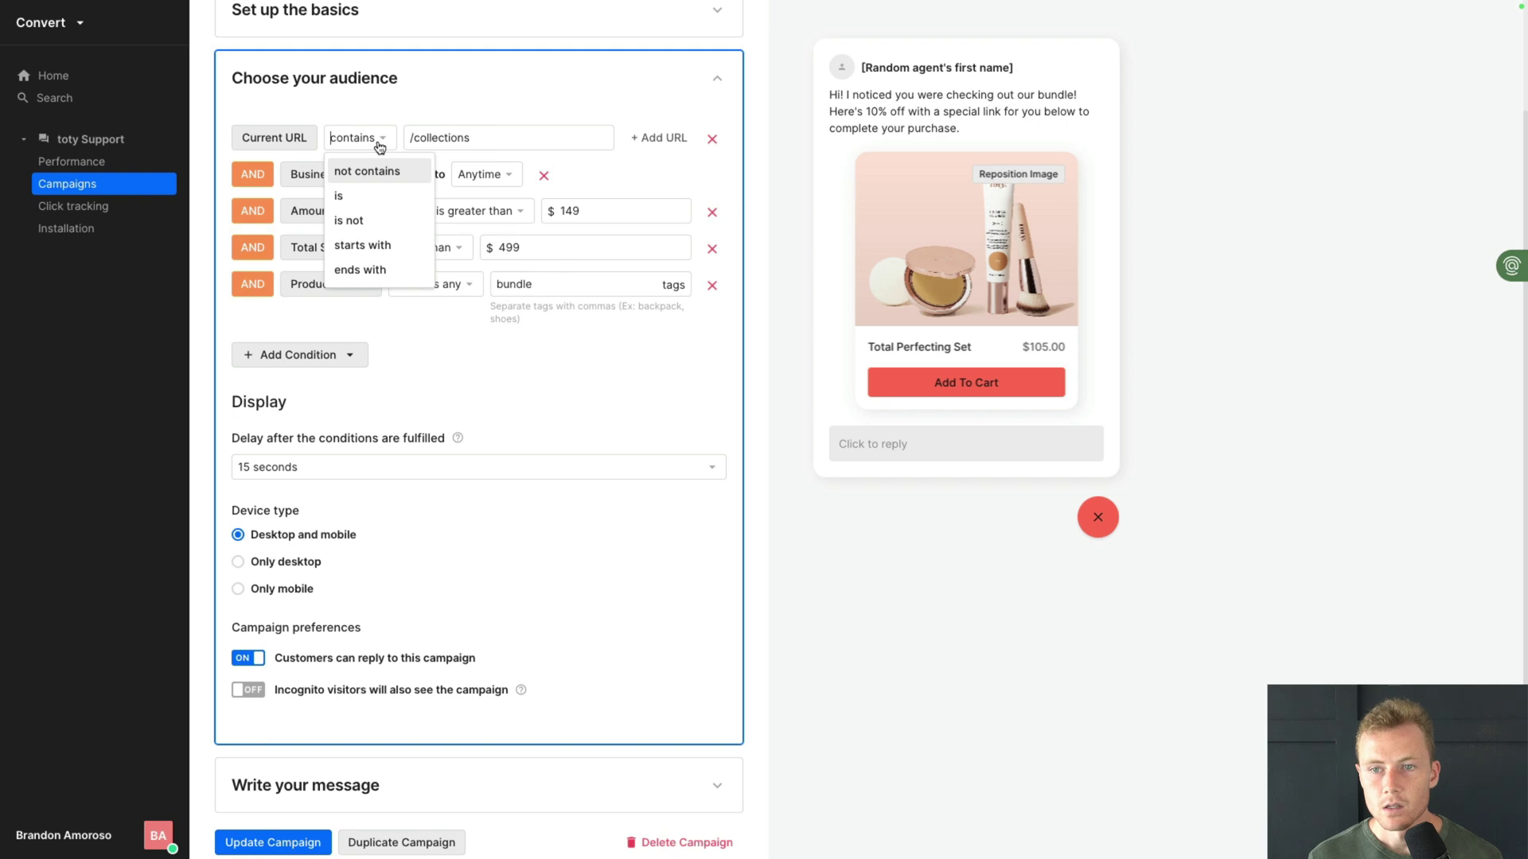
{"action": "left_click", "coordinate": [382, 195]}
{"action": "left_click", "coordinate": [445, 140]}
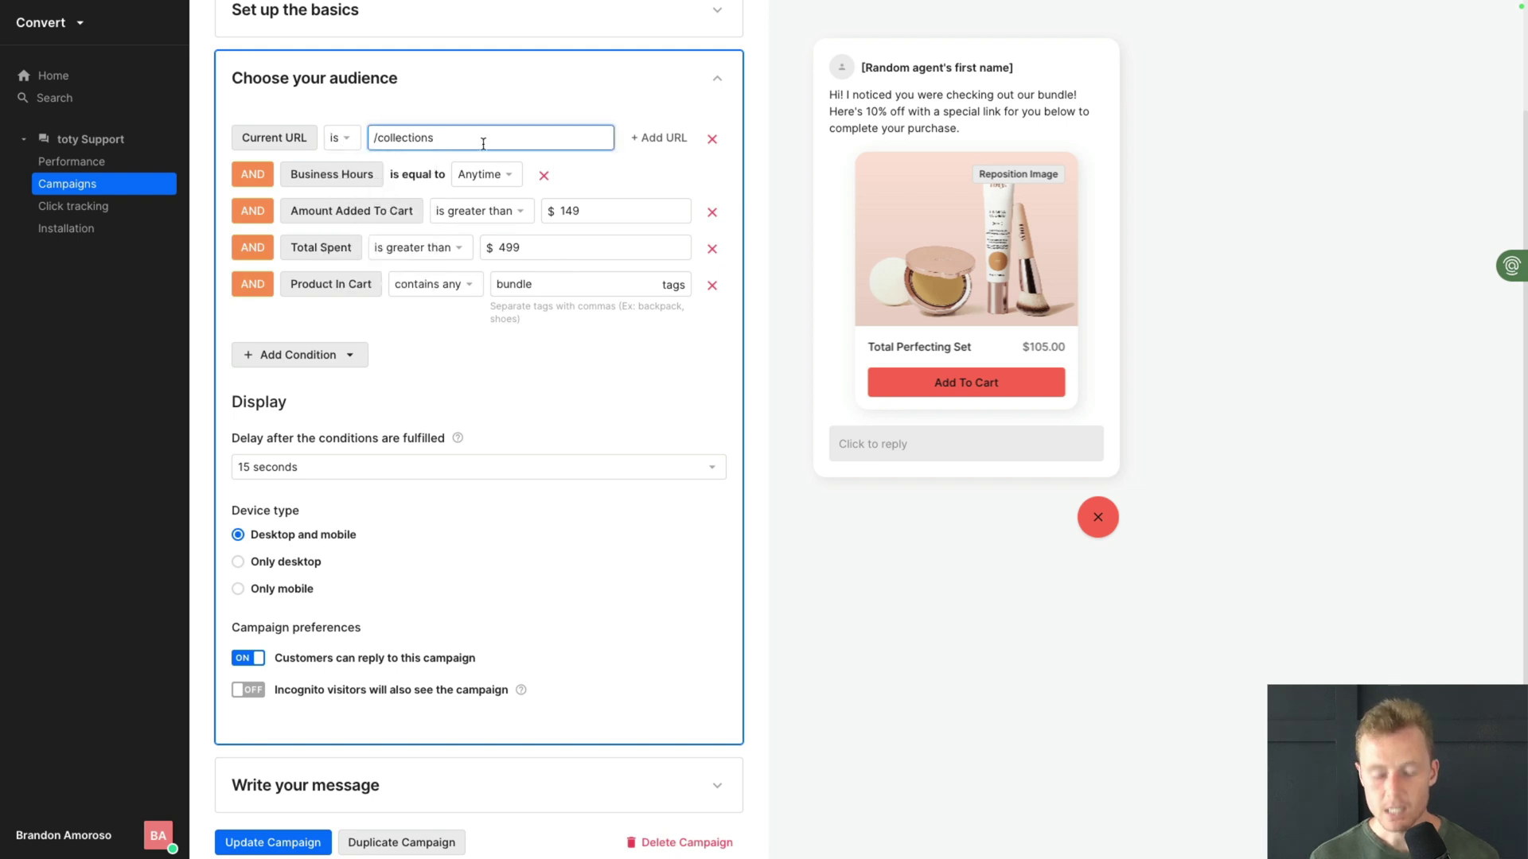
{"action": "type", "text": "/skincare"}
{"action": "left_click", "coordinate": [493, 362]}
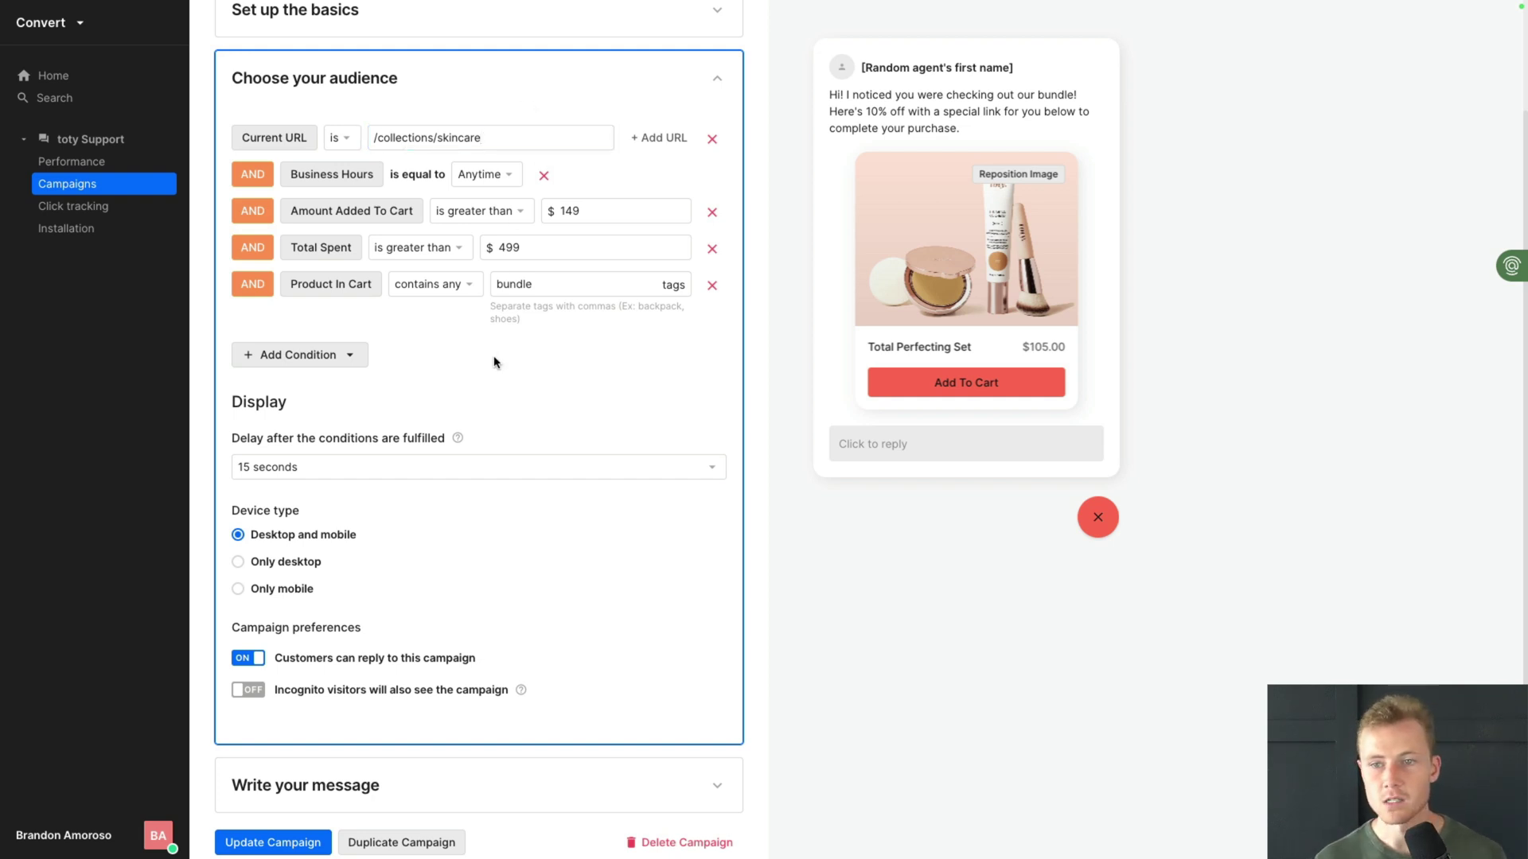
Add conditions for time on page over 30, time per visit over 120, visits over 5, and exit intent
{"action": "left_click", "coordinate": [307, 355]}
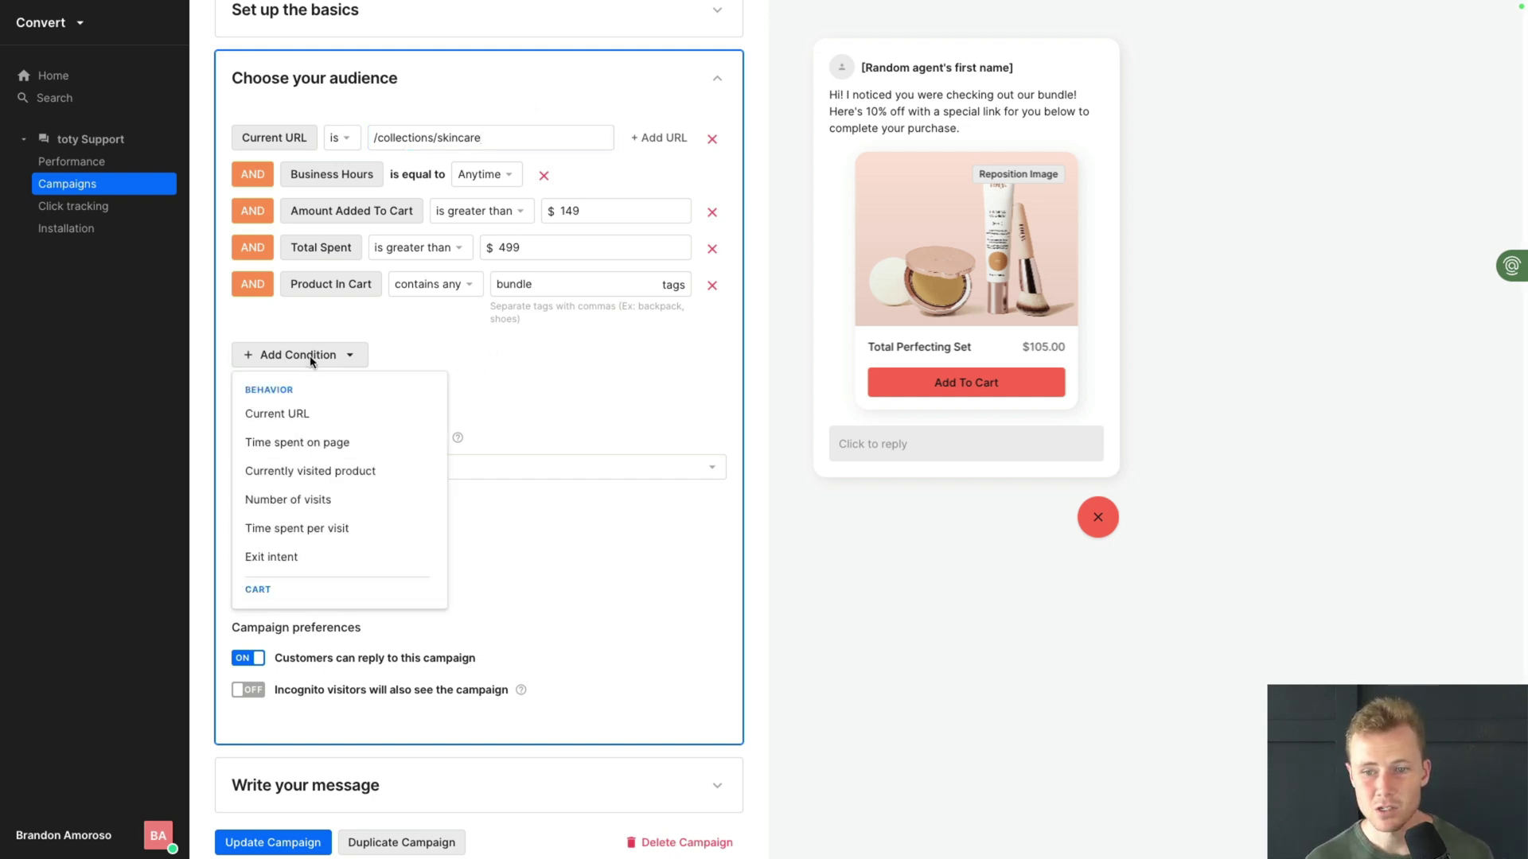
{"action": "left_click", "coordinate": [332, 444]}
{"action": "double_click", "coordinate": [603, 347]}
{"action": "type", "text": "30"}
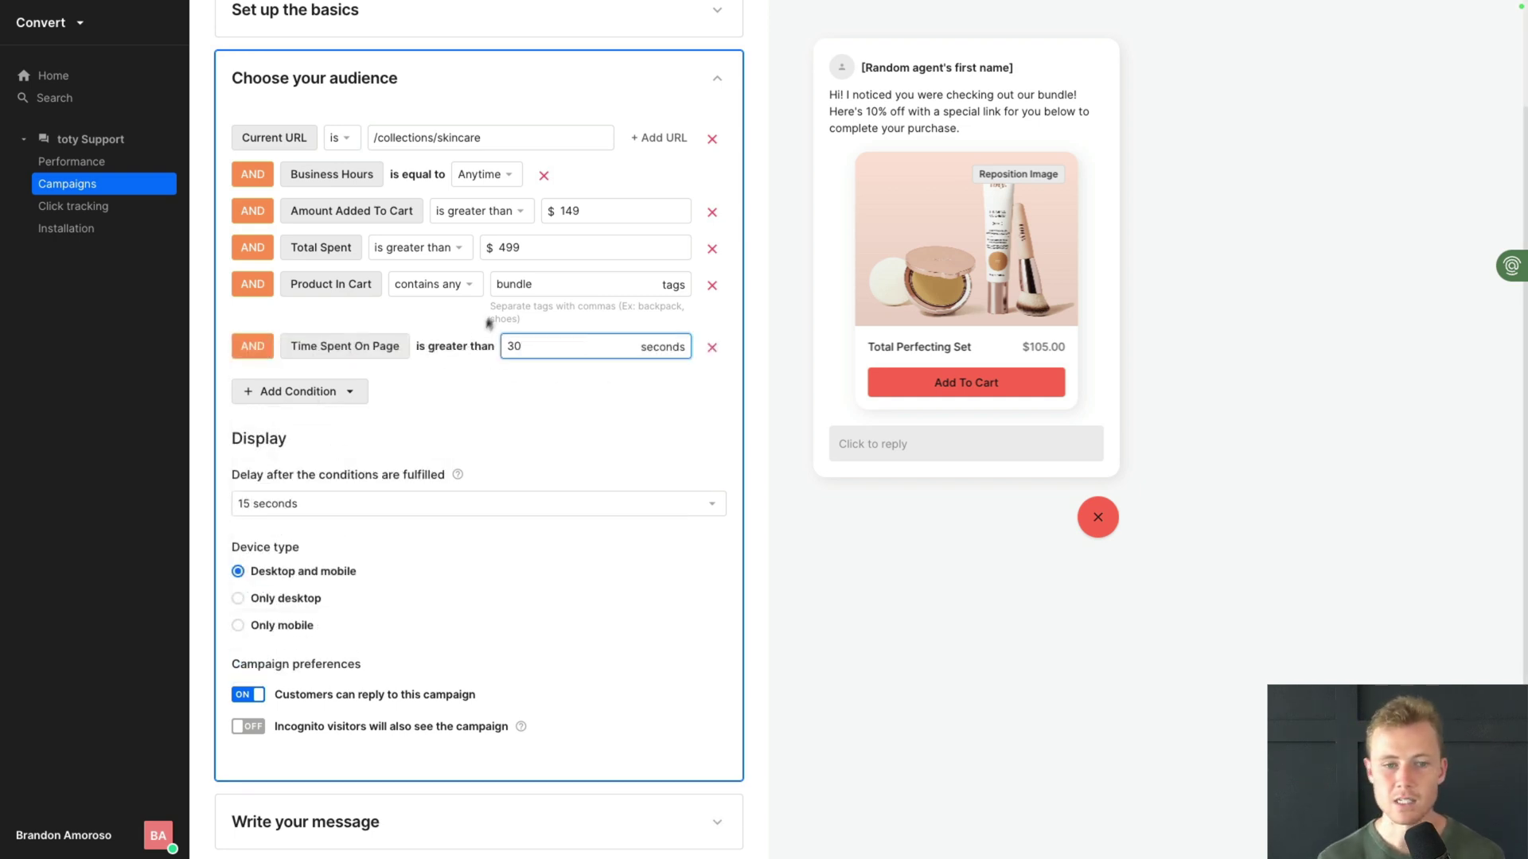
{"action": "left_click", "coordinate": [357, 393]}
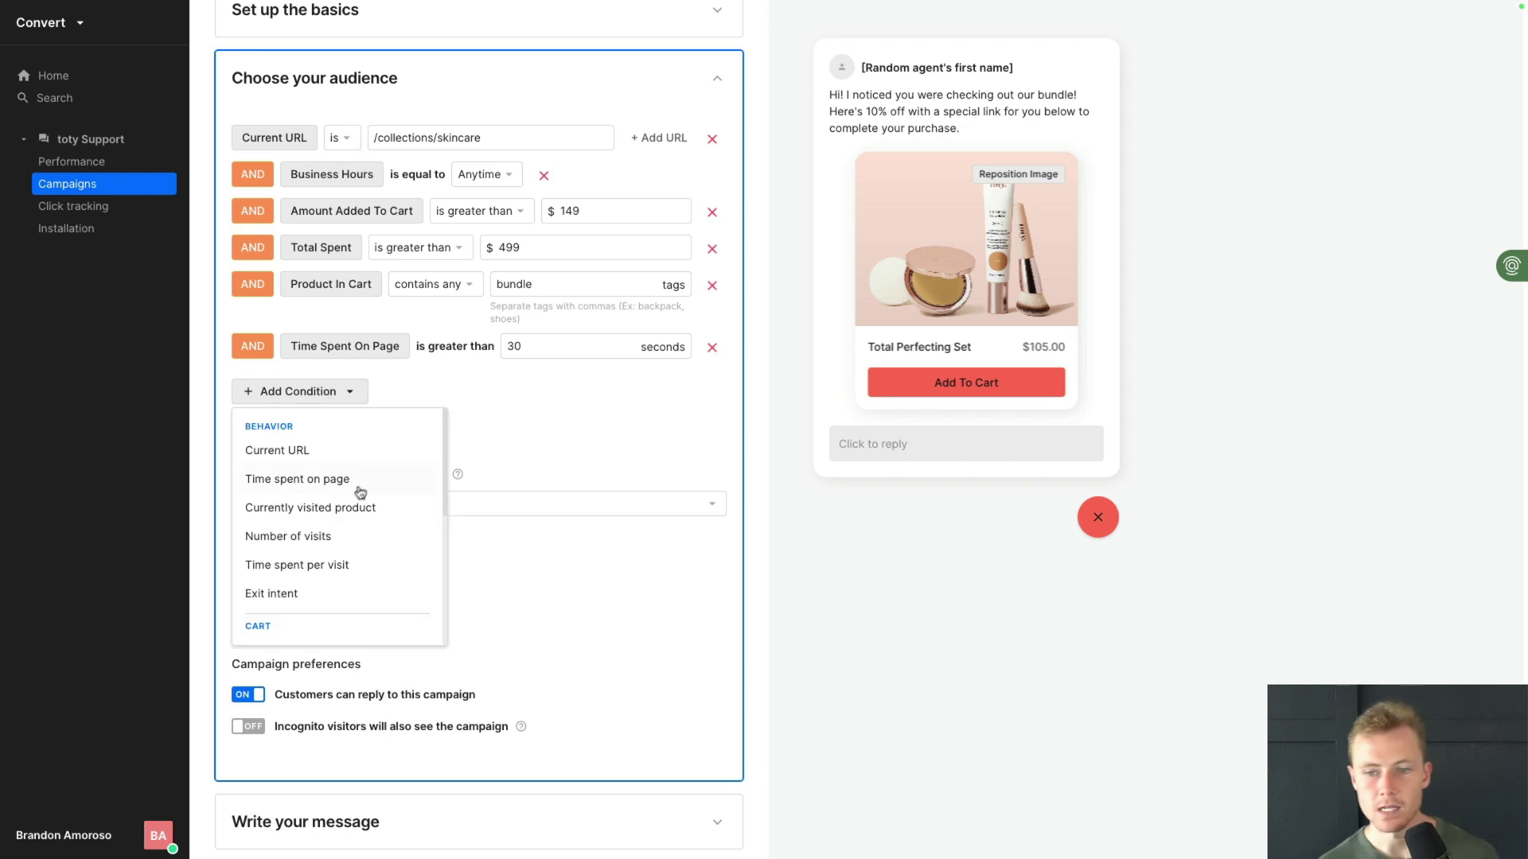
{"action": "scroll", "coordinate": [338, 540], "scroll_direction": "down", "scroll_amount": 1}
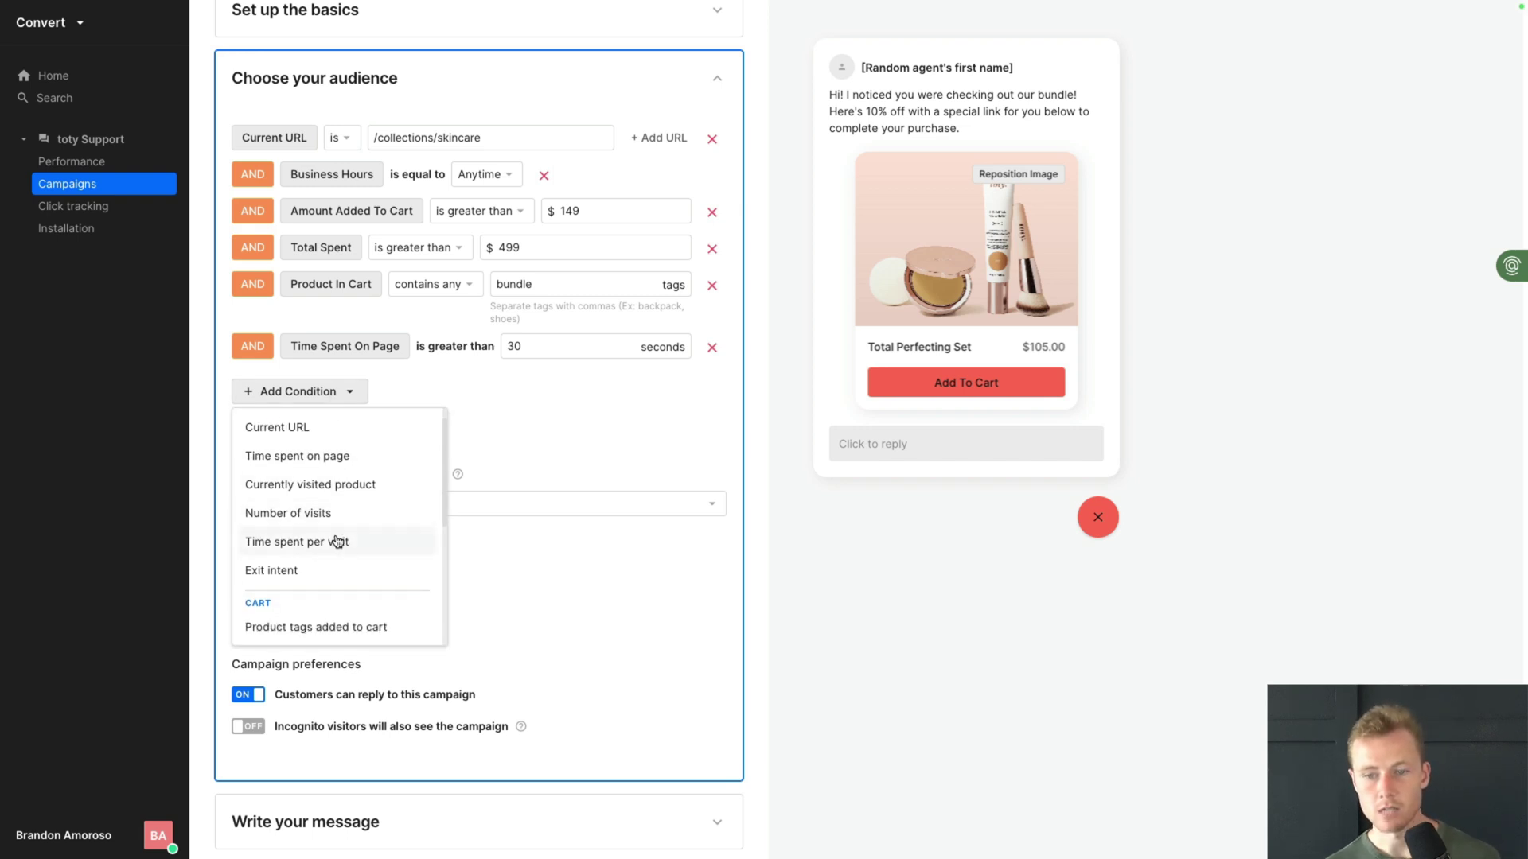
{"action": "left_click", "coordinate": [338, 541]}
{"action": "type", "text": "120"}
{"action": "left_click", "coordinate": [326, 430]}
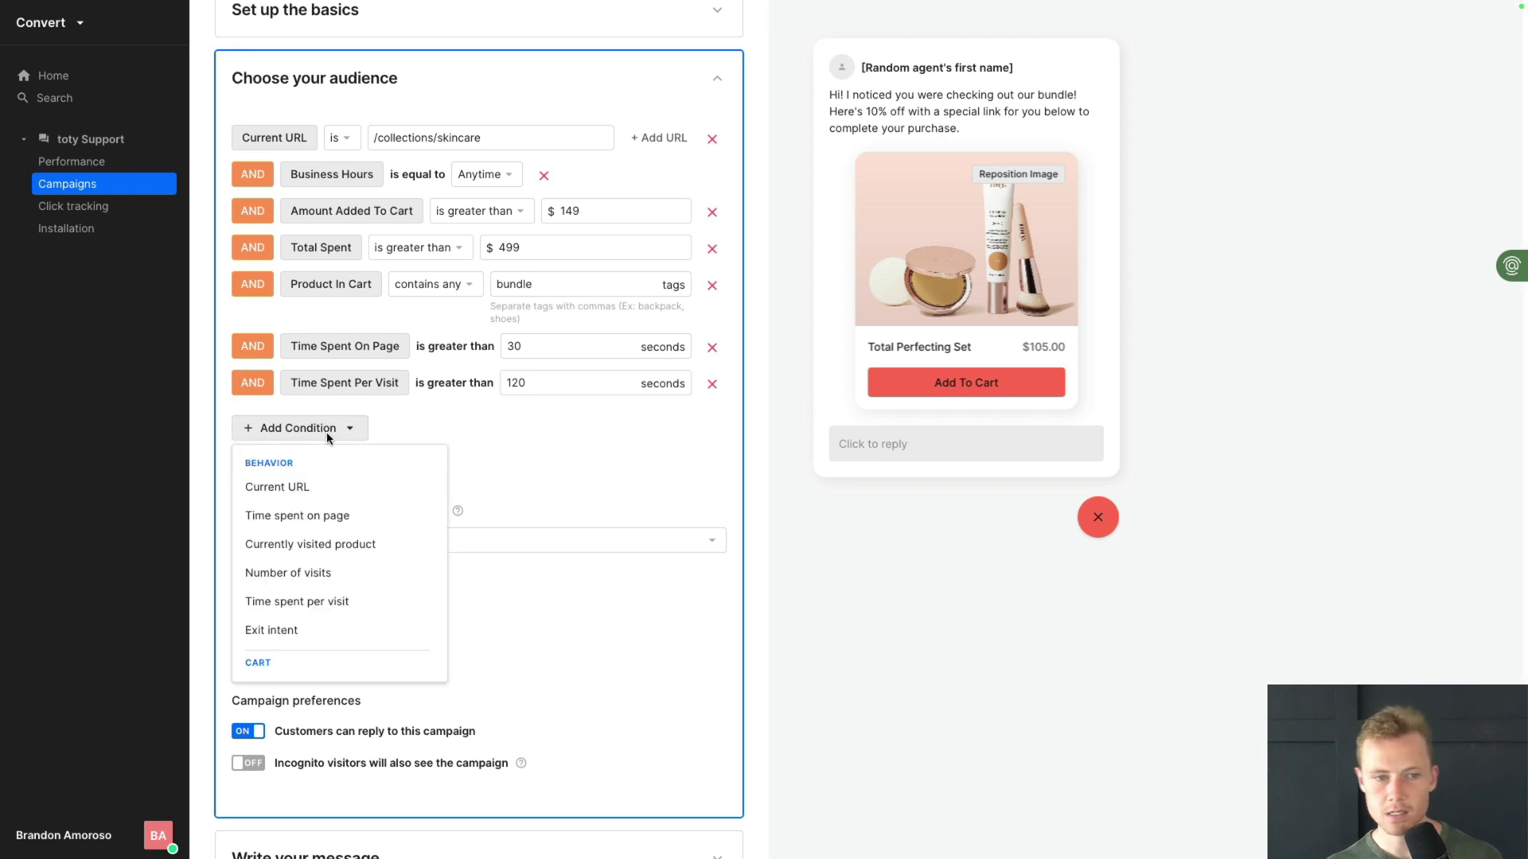
{"action": "left_click", "coordinate": [338, 572]}
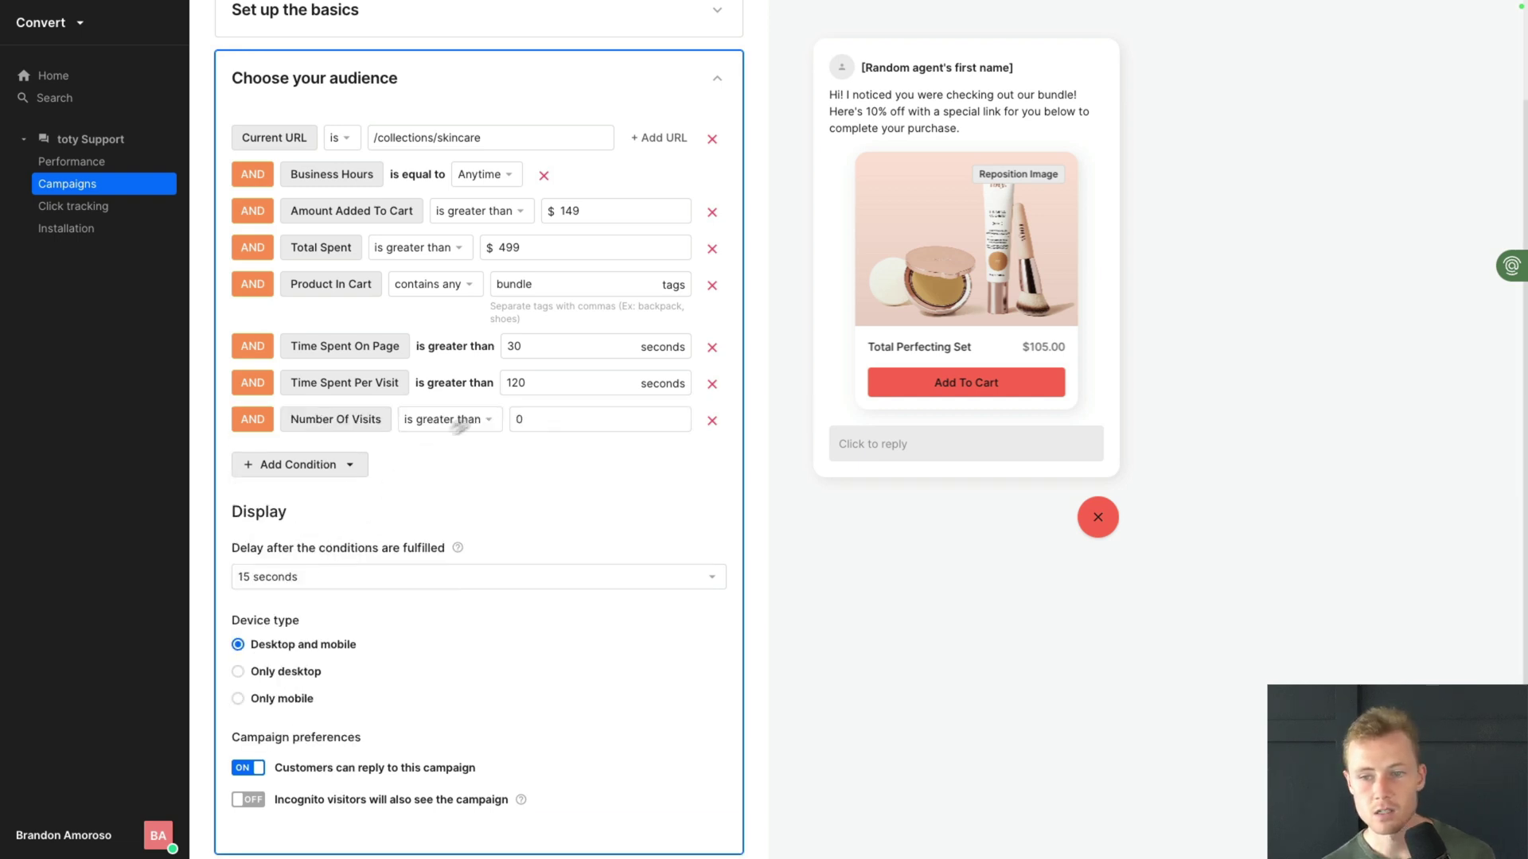
{"action": "type", "text": "5"}
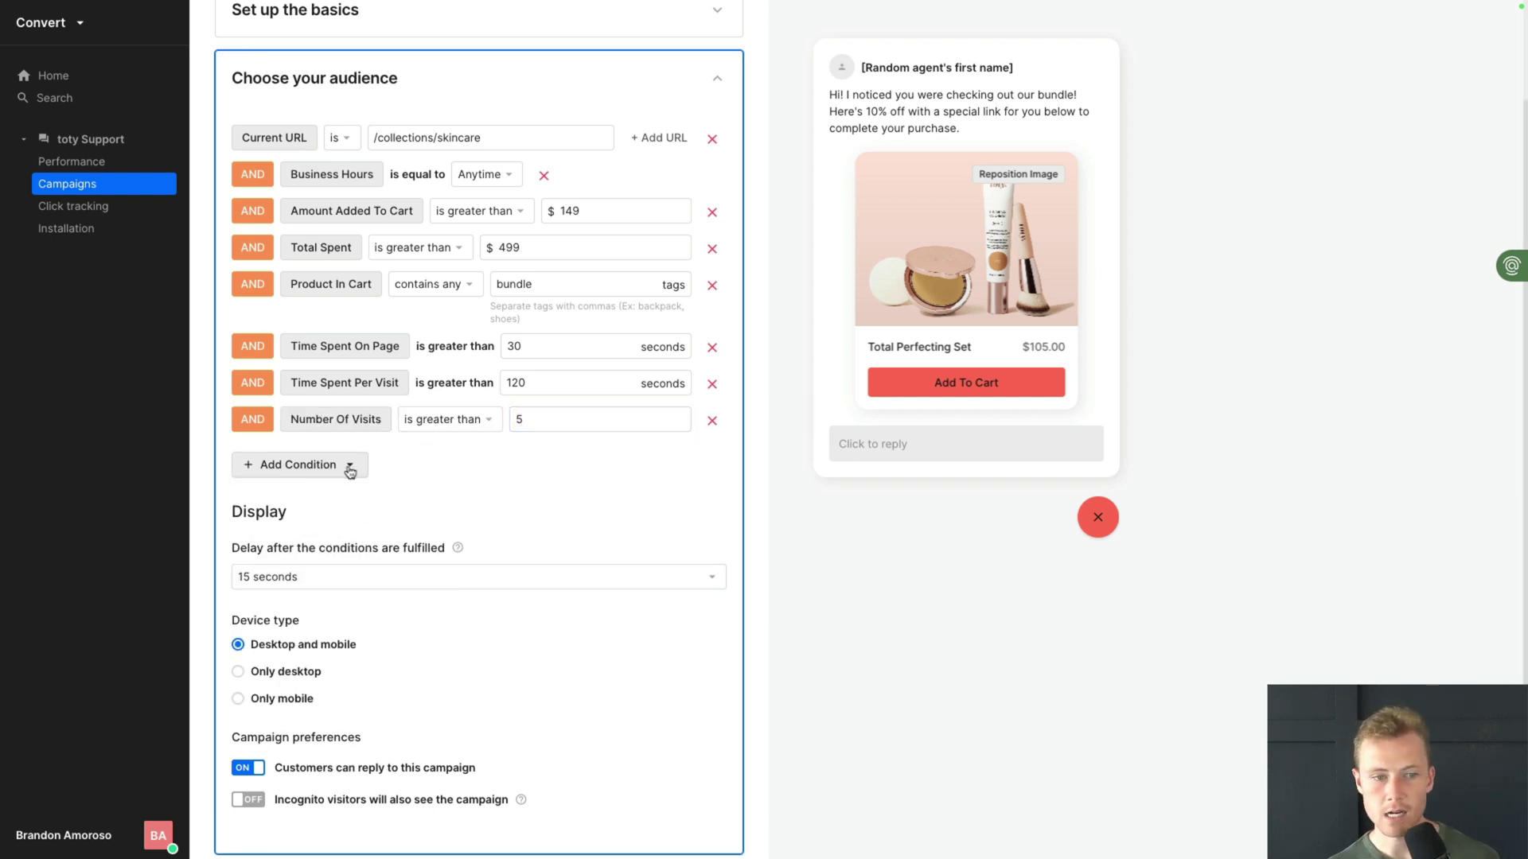
{"action": "left_click", "coordinate": [349, 471]}
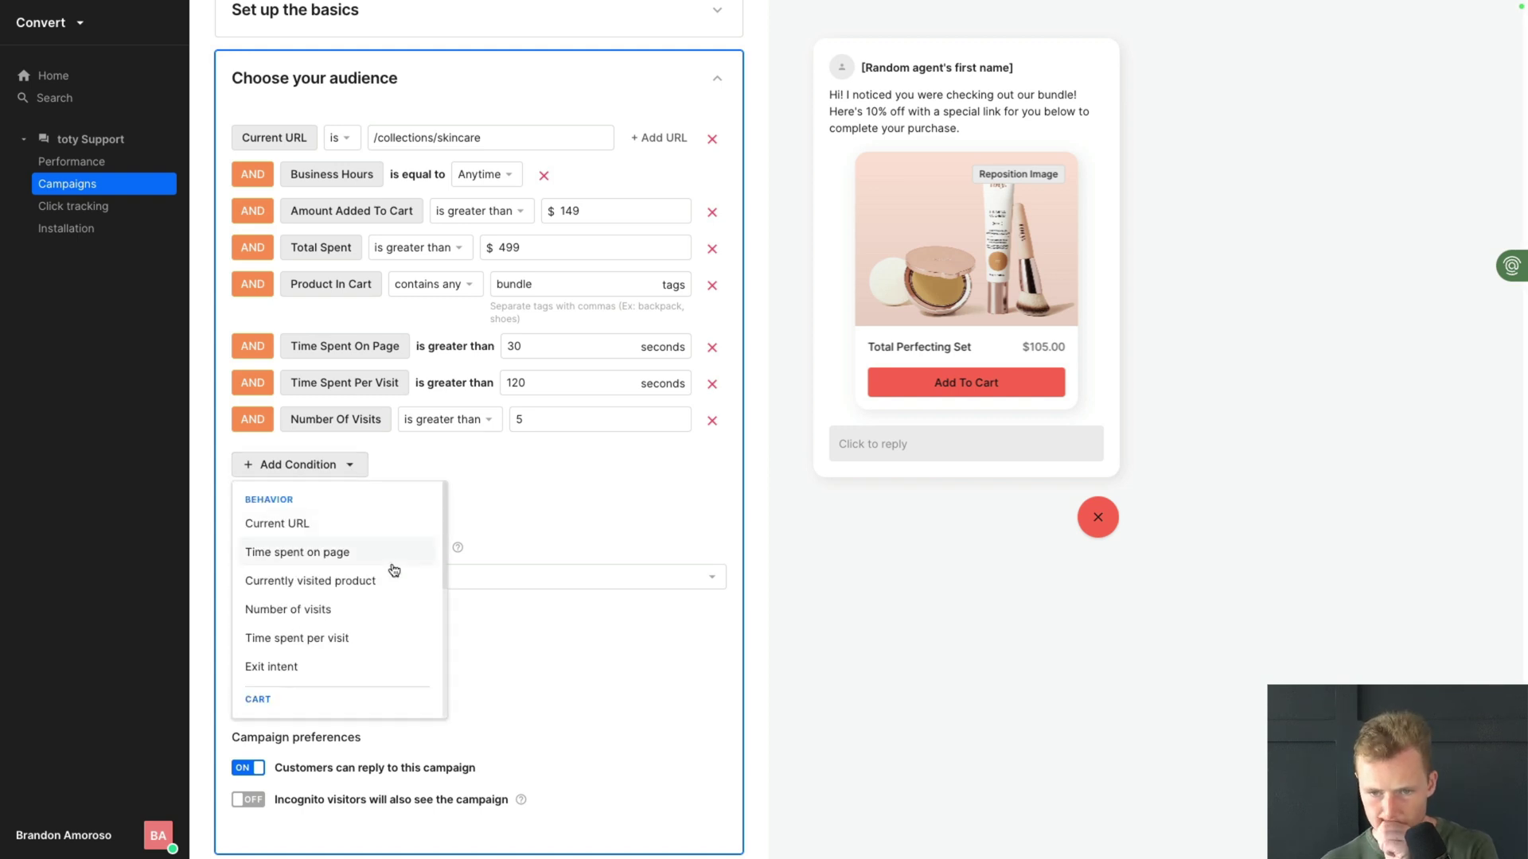
{"action": "left_click", "coordinate": [335, 667]}
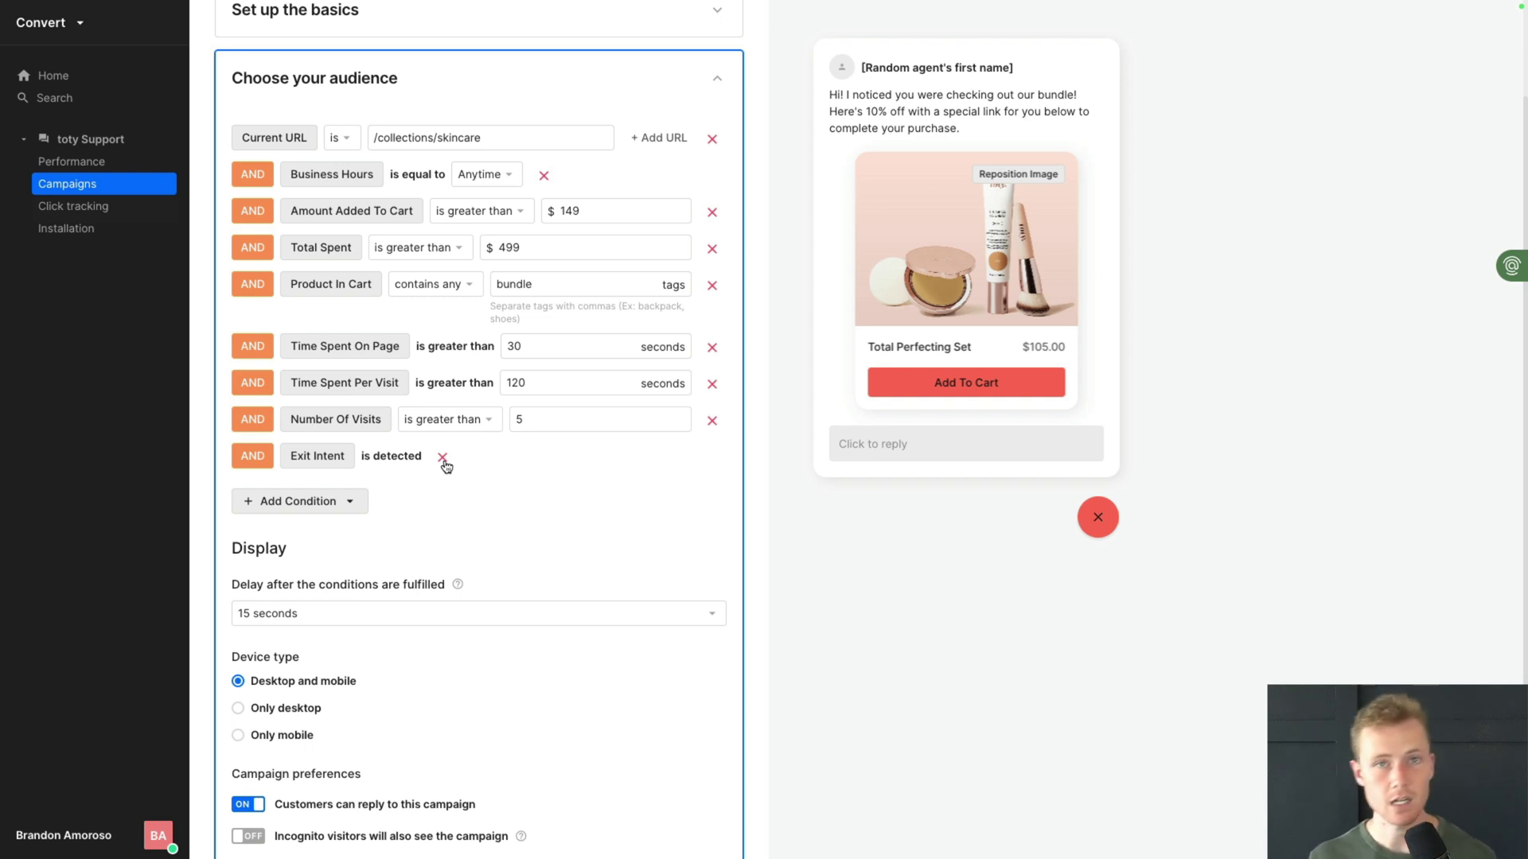
Open the audience condition type list and scroll through its Customer and Other options
{"action": "left_click", "coordinate": [322, 506]}
{"action": "scroll", "coordinate": [315, 640], "scroll_direction": "down", "scroll_amount": 3}
{"action": "scroll", "coordinate": [316, 649], "scroll_direction": "down", "scroll_amount": 1}
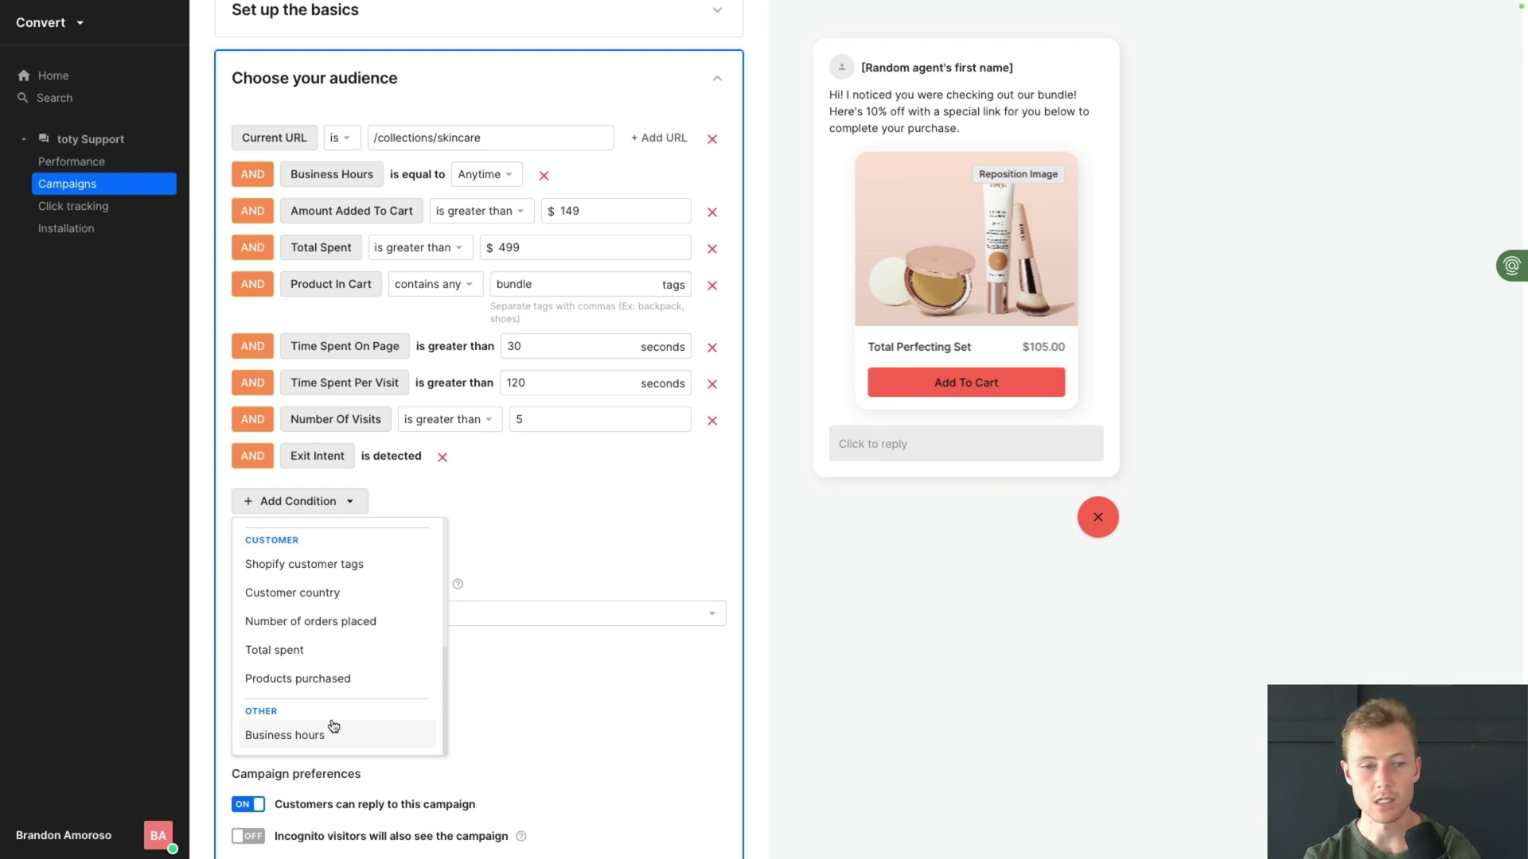
{"action": "scroll", "coordinate": [350, 636], "scroll_direction": "up", "scroll_amount": 5}
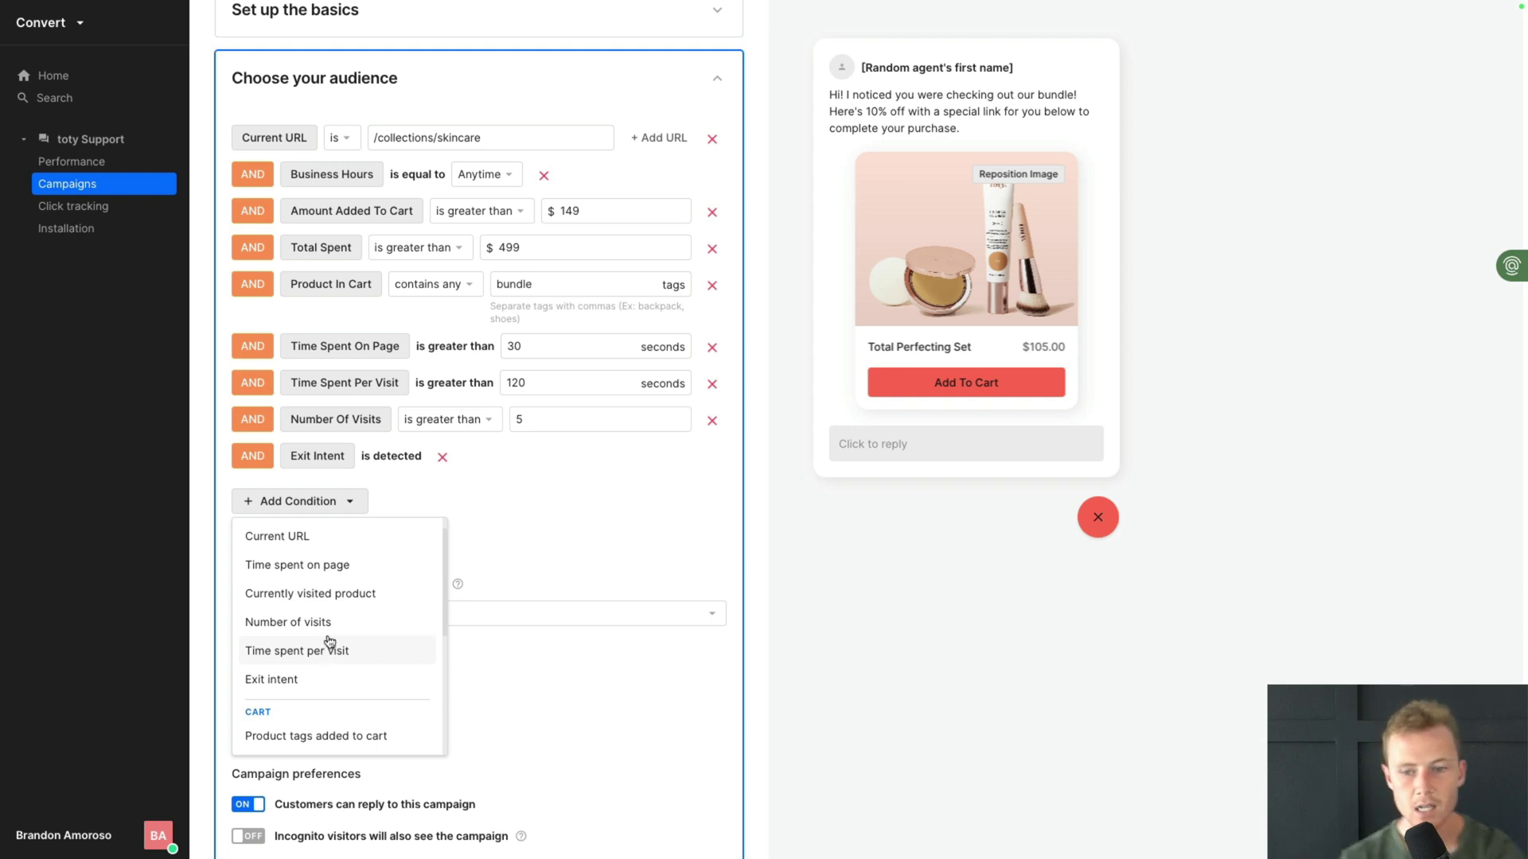
{"action": "scroll", "coordinate": [324, 645], "scroll_direction": "up", "scroll_amount": 2}
{"action": "scroll", "coordinate": [324, 642], "scroll_direction": "down", "scroll_amount": 7}
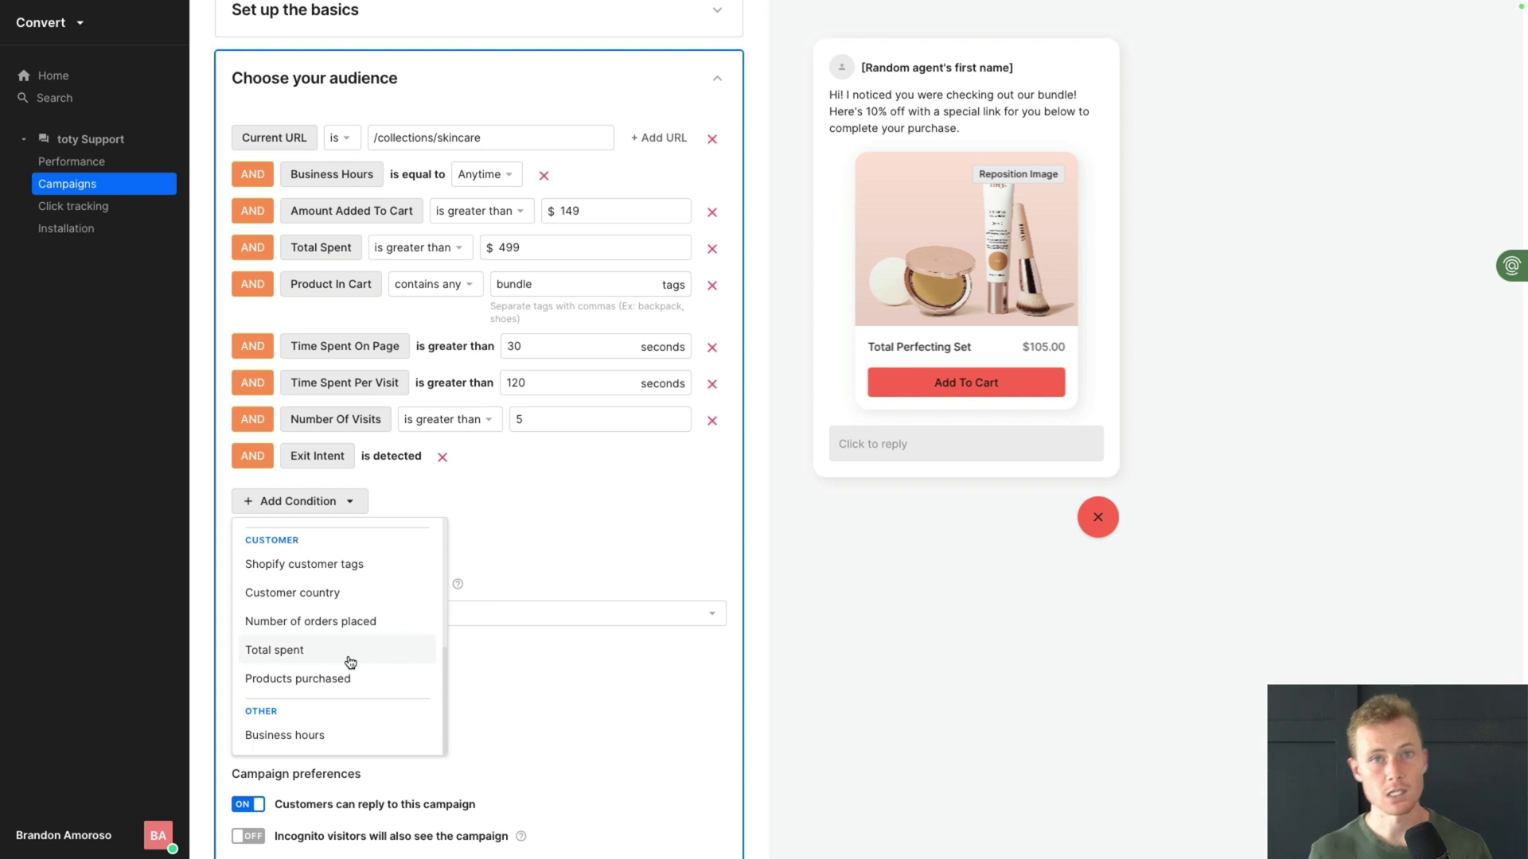
Remove the Total Spent, Product In Cart, both Time Spent and Number Of Visits conditions
{"action": "left_click", "coordinate": [713, 249]}
{"action": "left_click", "coordinate": [713, 249]}
{"action": "left_click", "coordinate": [713, 249]}
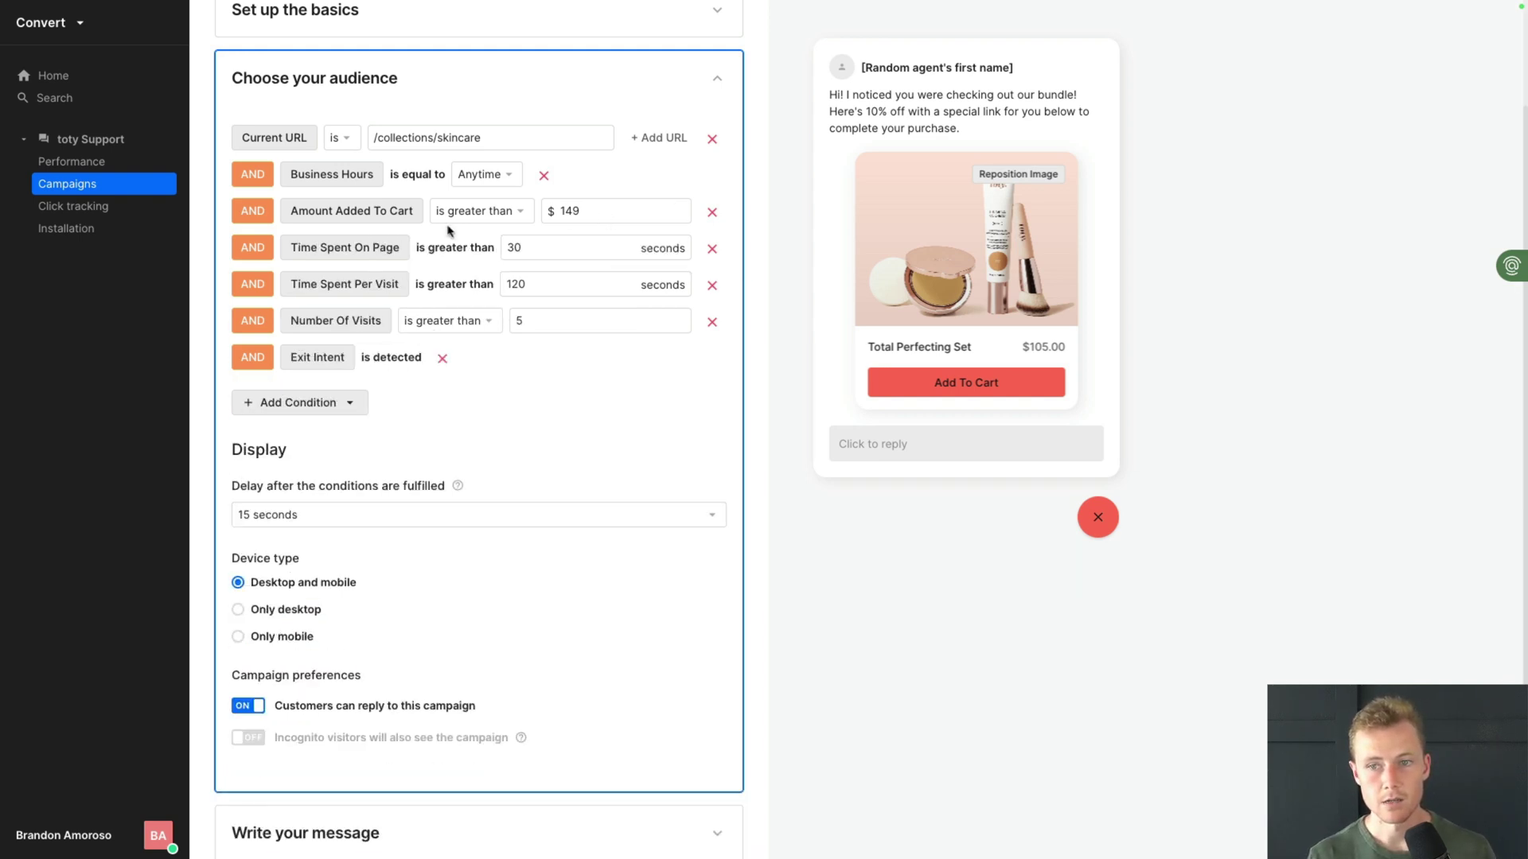
{"action": "left_click", "coordinate": [711, 253]}
{"action": "left_click", "coordinate": [711, 253]}
{"action": "left_click", "coordinate": [710, 253]}
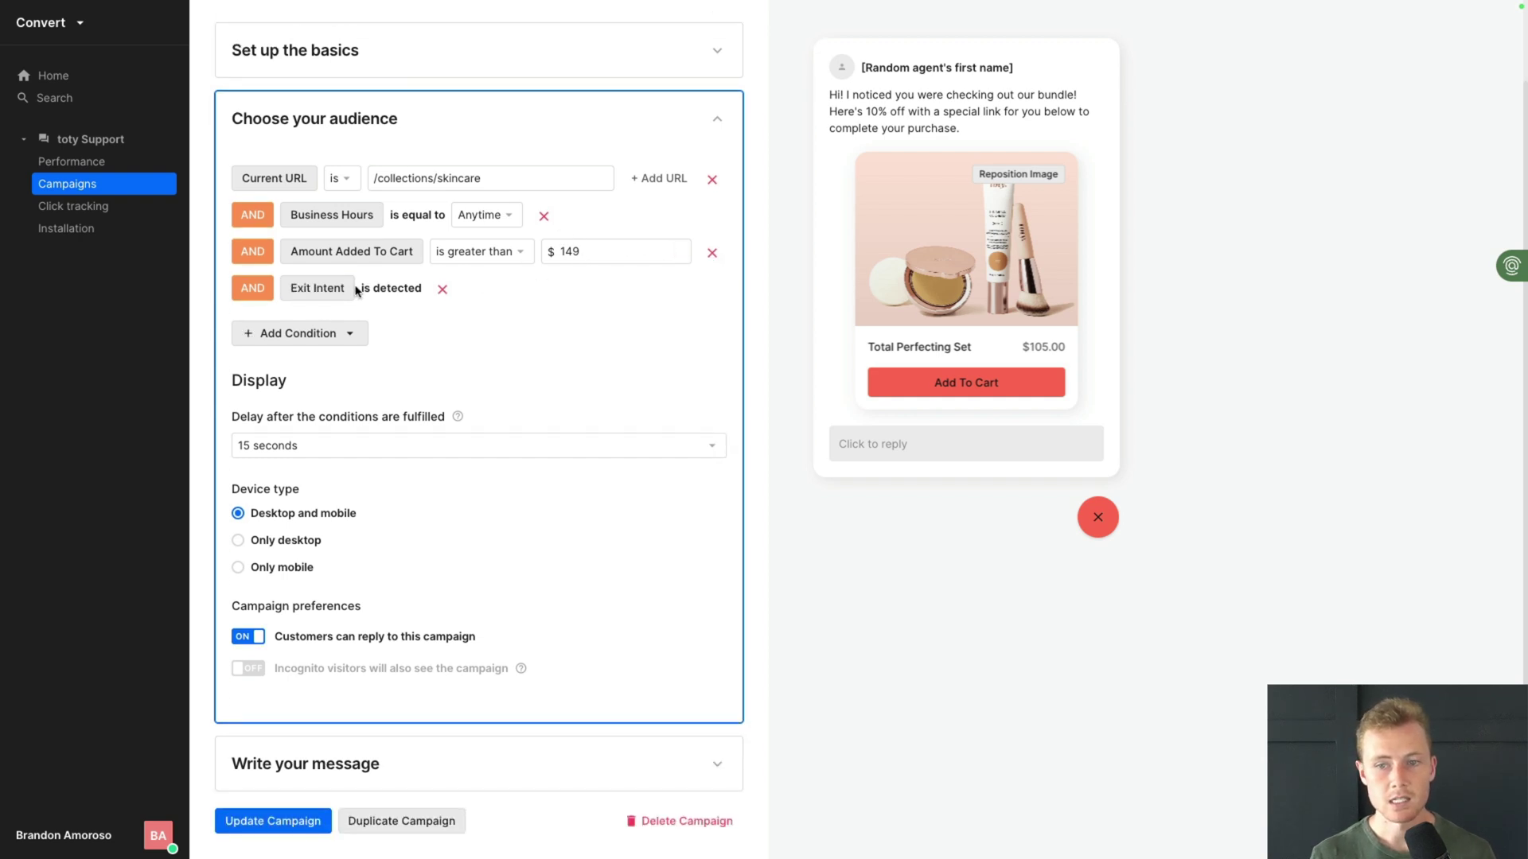
Set the campaign display delay to 0 seconds
{"action": "left_click", "coordinate": [328, 451]}
{"action": "left_click", "coordinate": [334, 487]}
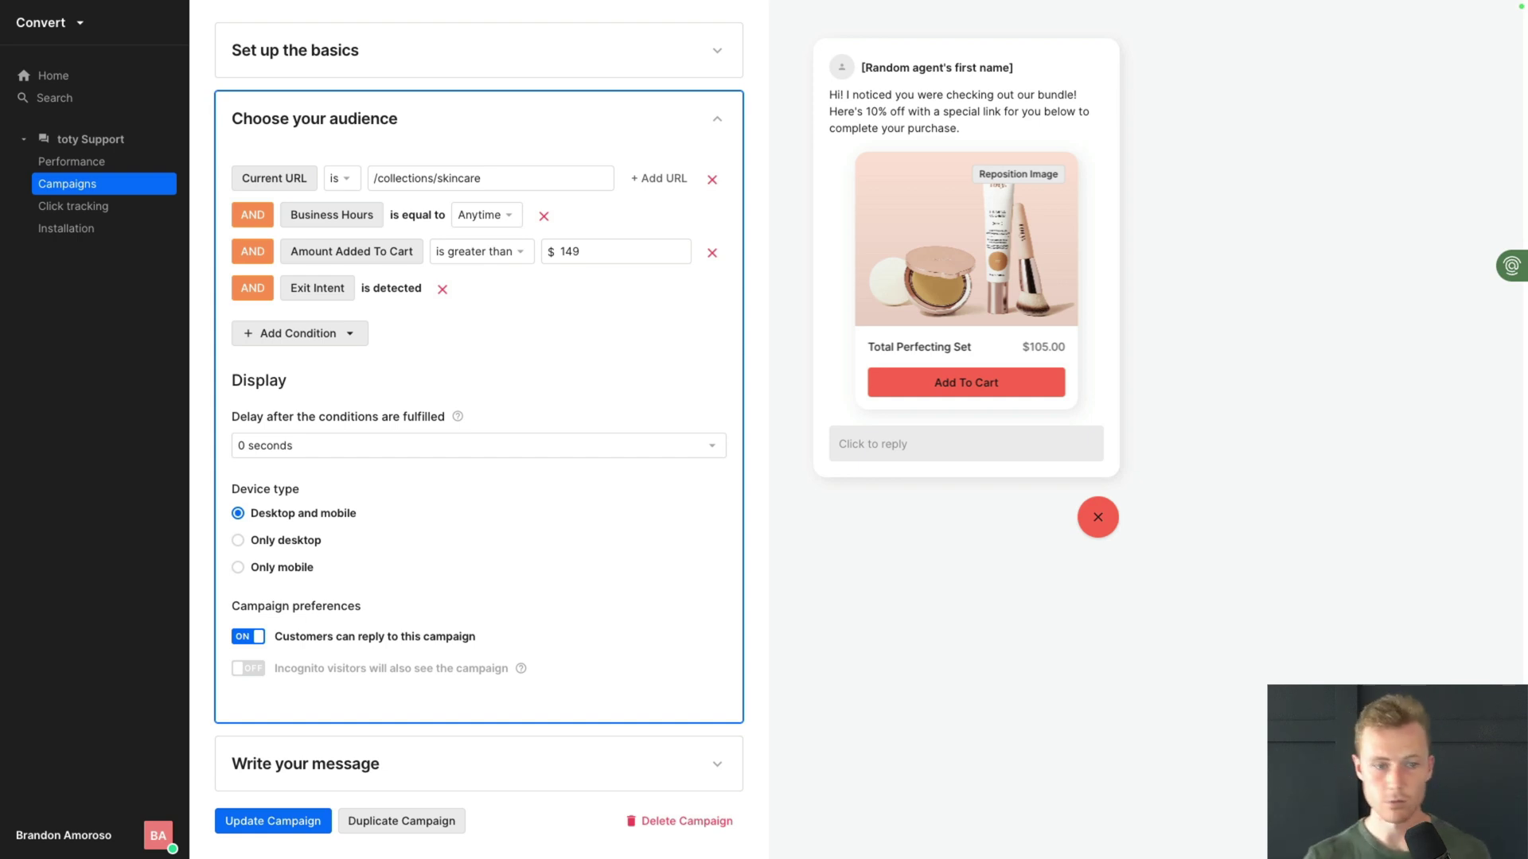
{"action": "scroll", "coordinate": [549, 374], "scroll_direction": "up", "scroll_amount": 2}
Pass through the campaigns list and Campaign Library to the Performance dashboard for May 15–21, 2024
{"action": "left_click", "coordinate": [110, 188]}
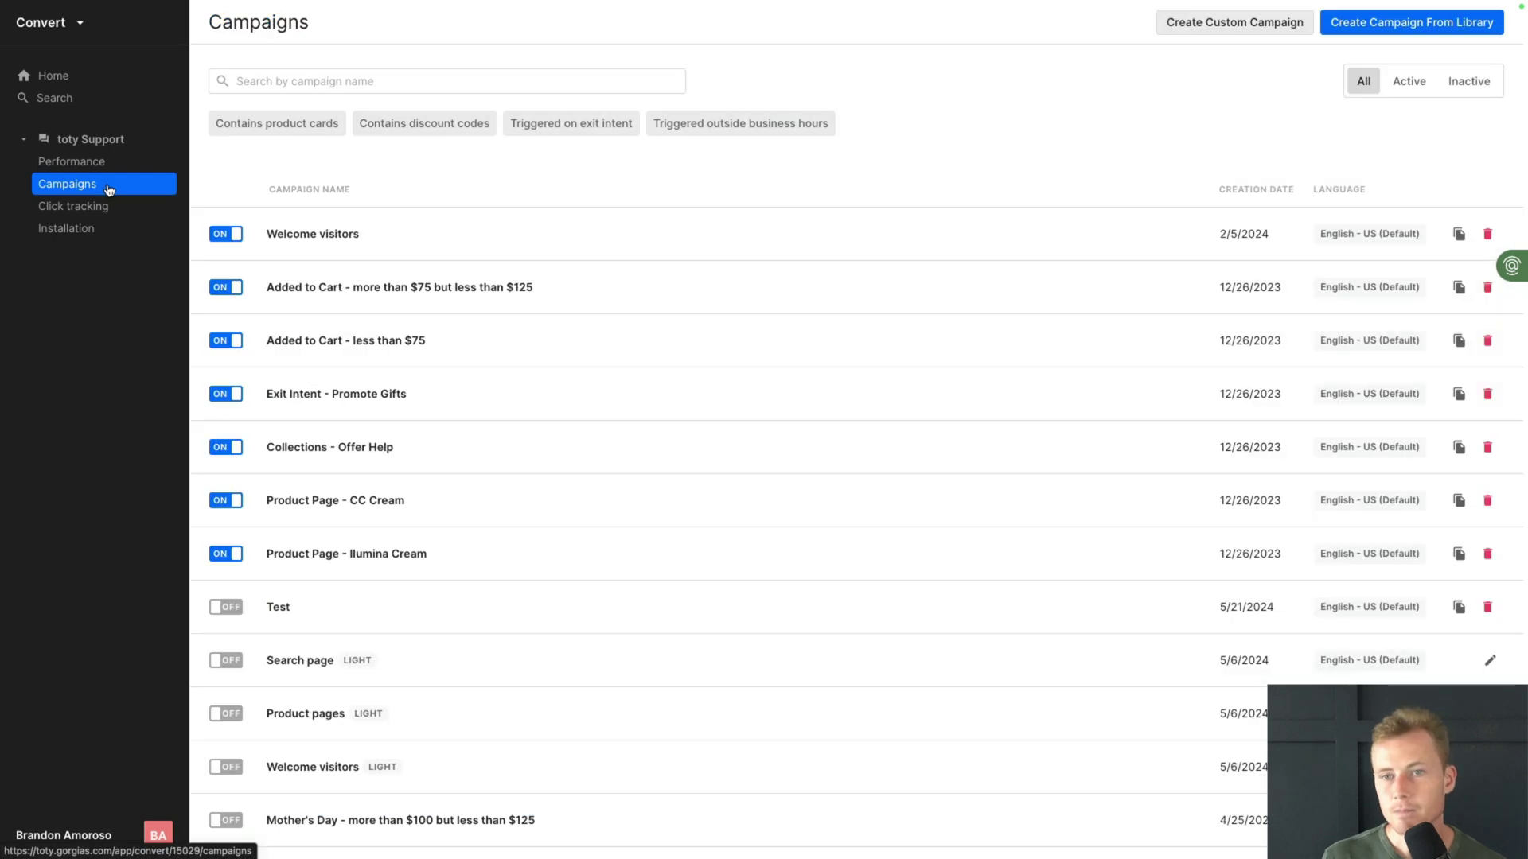
{"action": "mouse_move", "coordinate": [442, 384]}
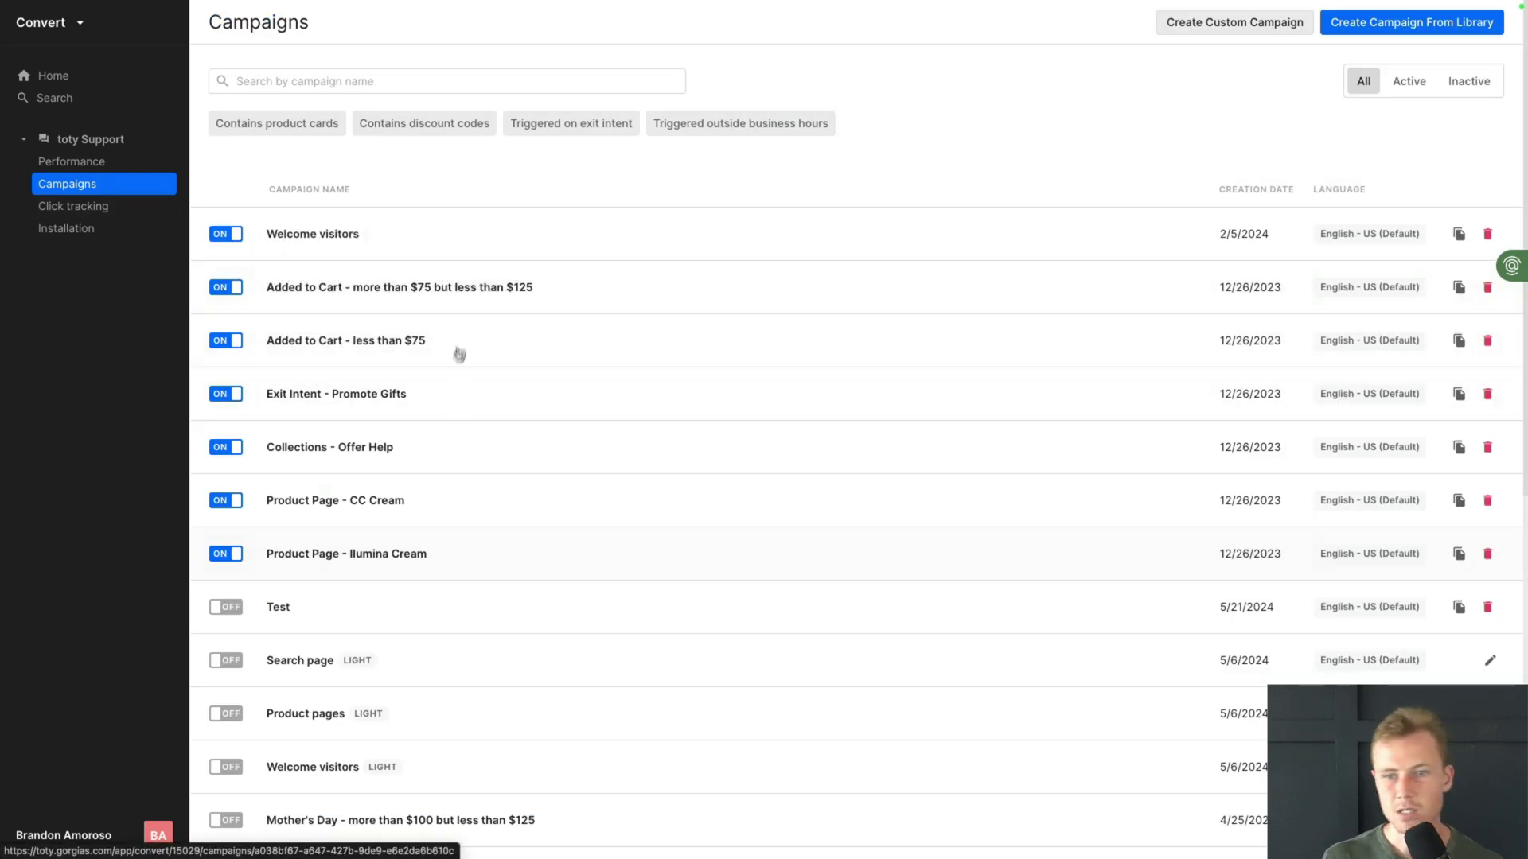
{"action": "mouse_move", "coordinate": [491, 287]}
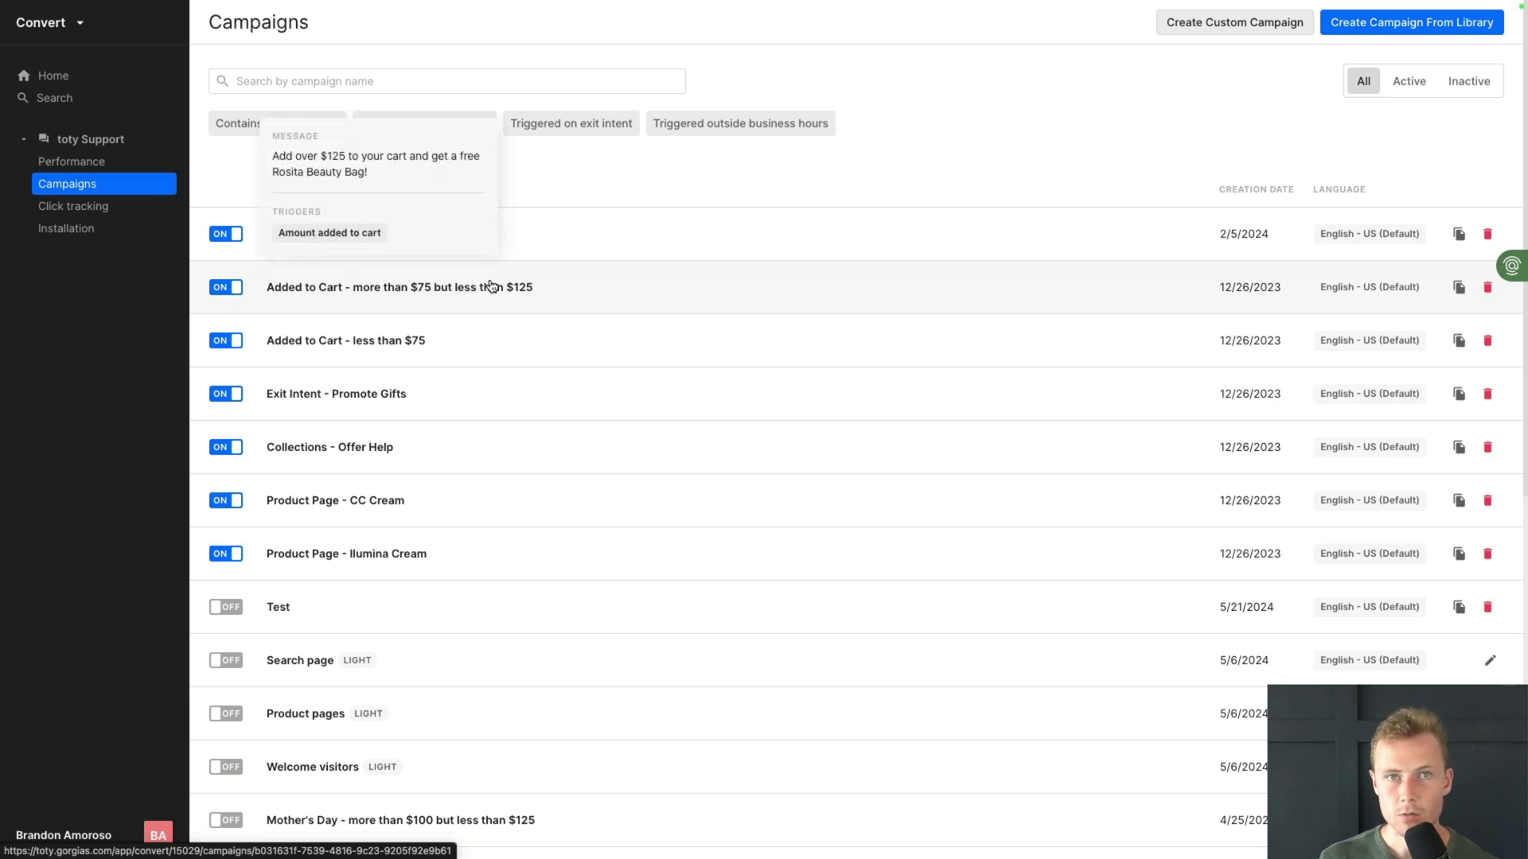
{"action": "left_click", "coordinate": [1411, 22]}
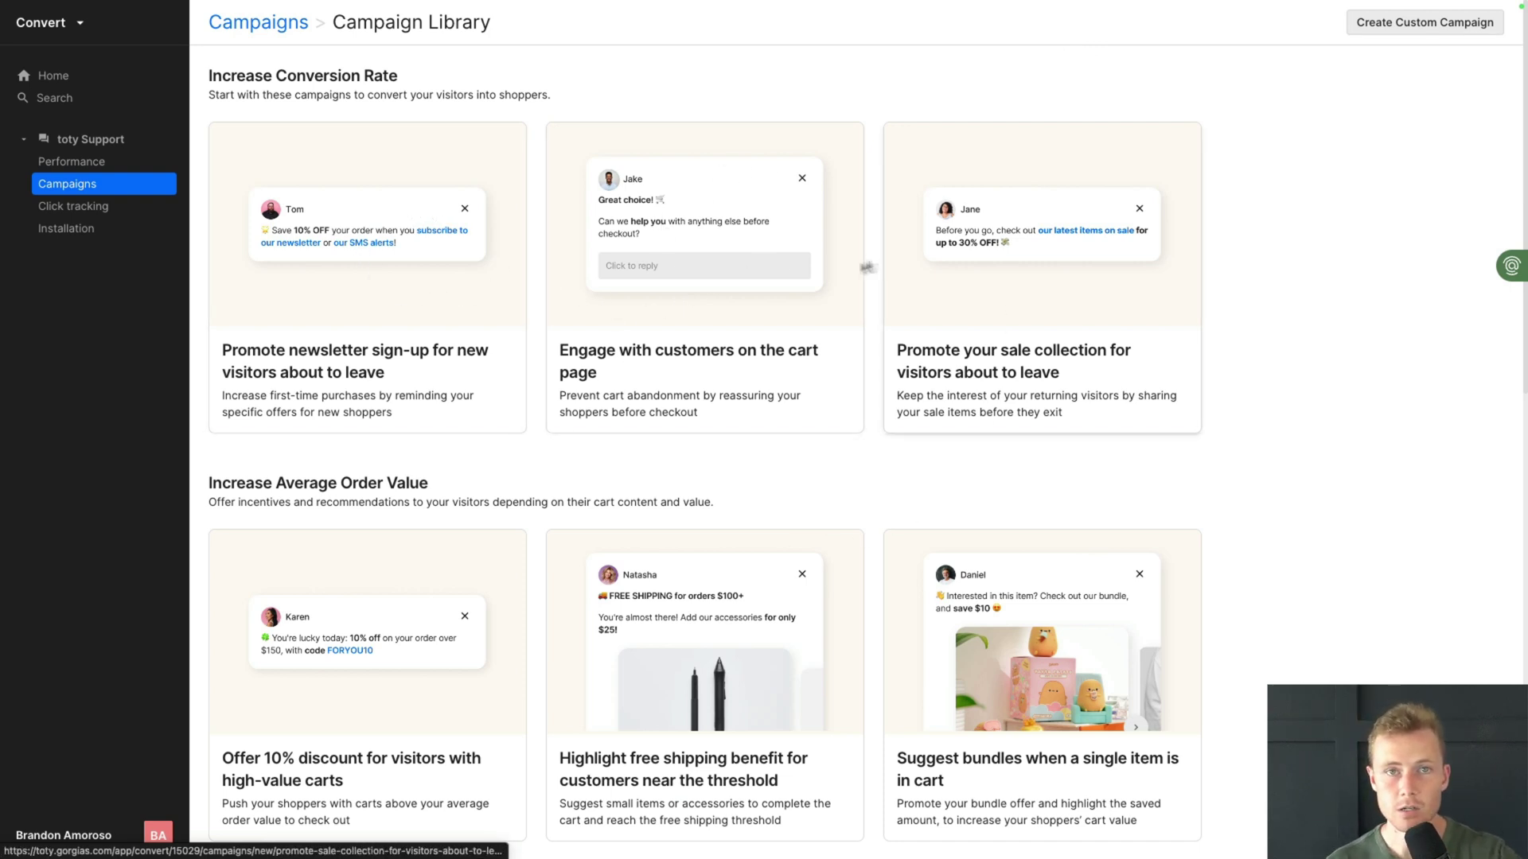
{"action": "left_click", "coordinate": [129, 161]}
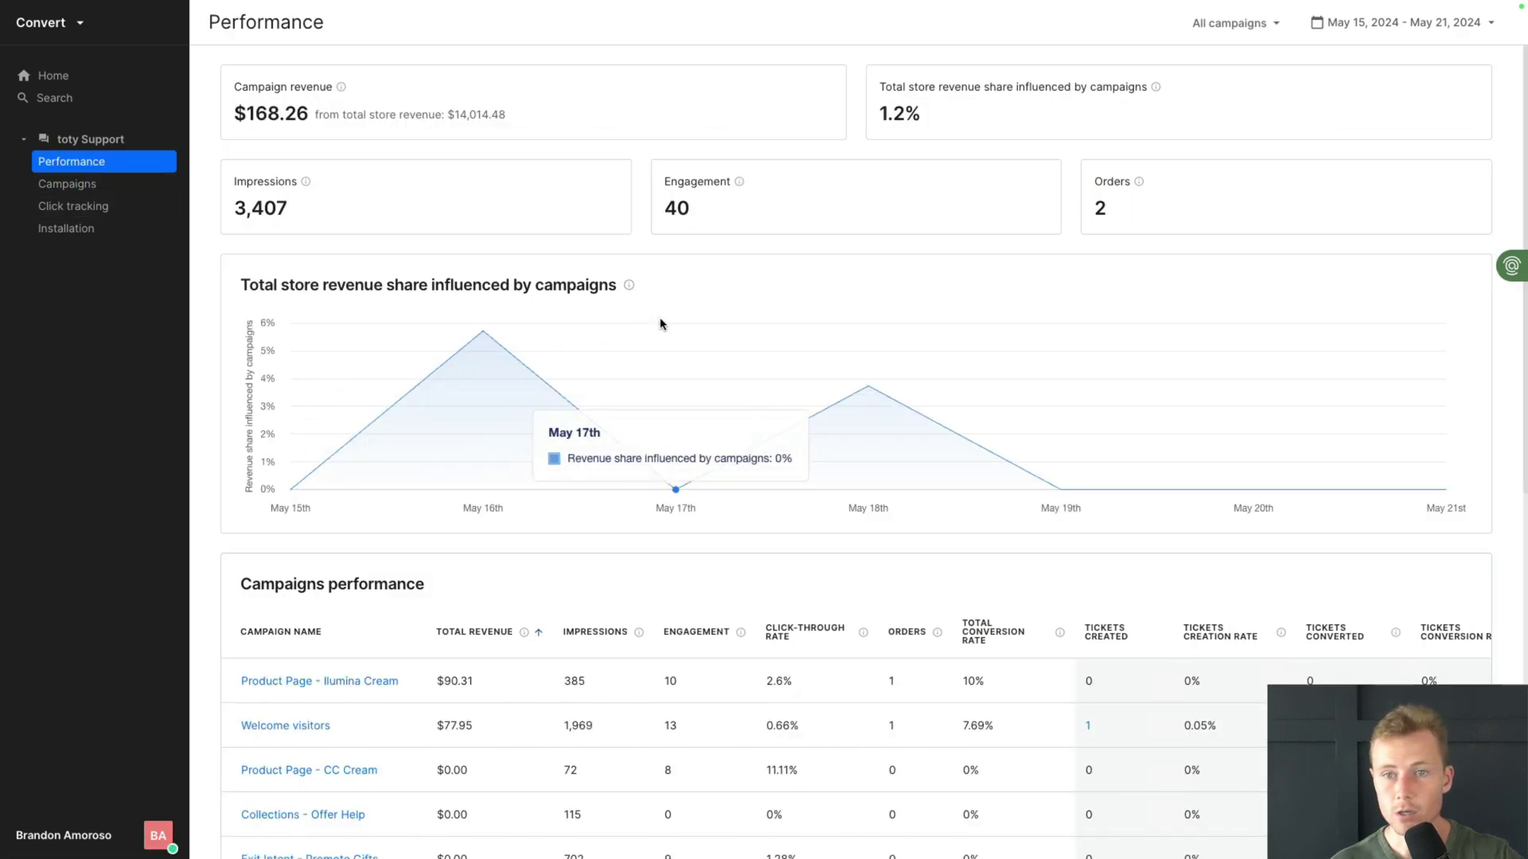
Set the Performance date range to the last 60 days, Feb 22 – May 21, 2024
{"action": "scroll", "coordinate": [610, 375], "scroll_direction": "down", "scroll_amount": 4}
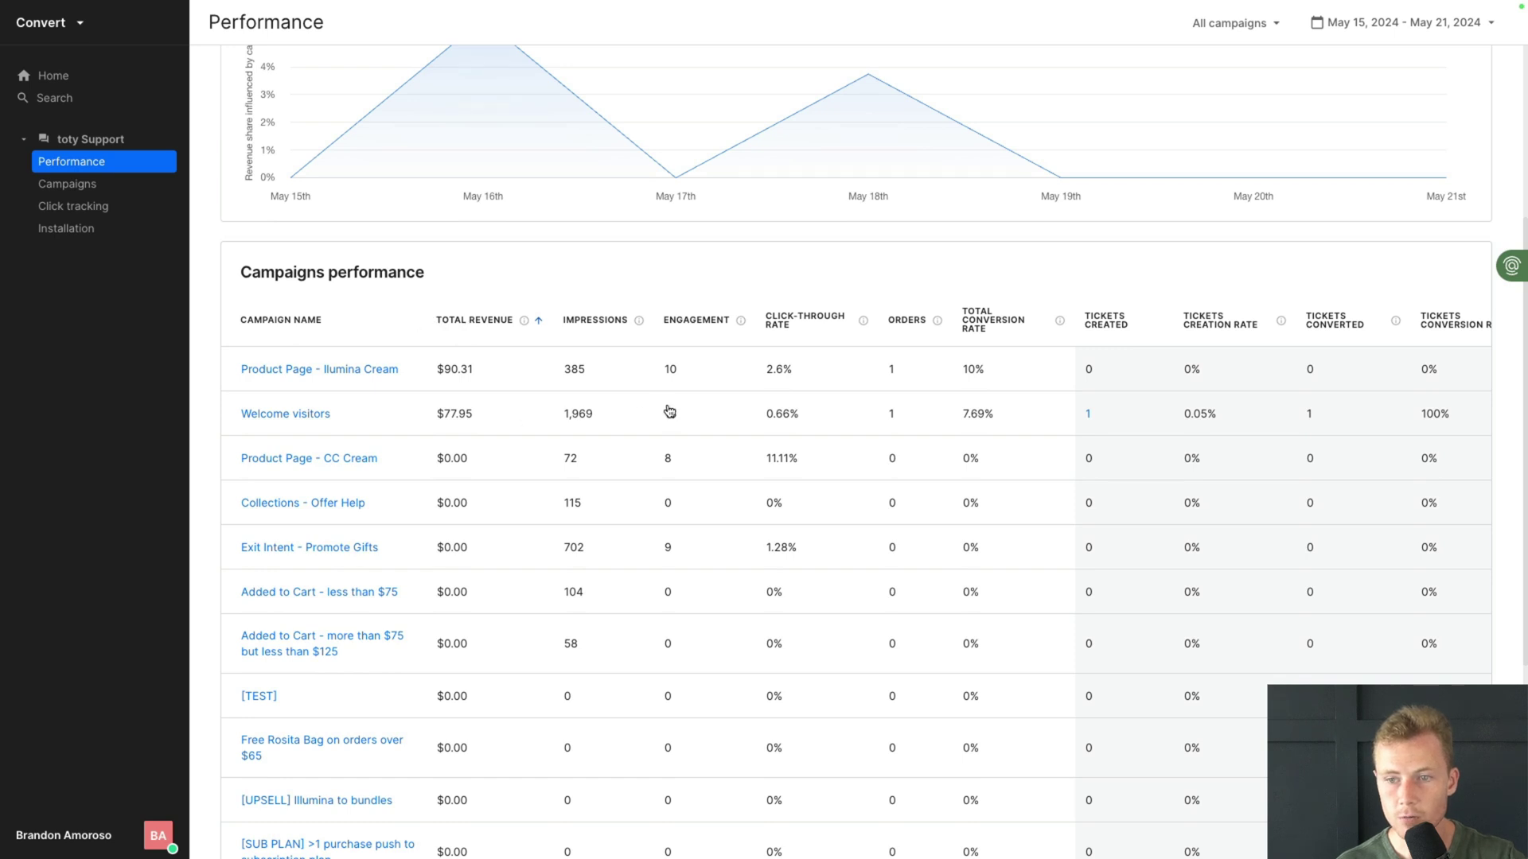
{"action": "scroll", "coordinate": [665, 410], "scroll_direction": "up", "scroll_amount": 4}
{"action": "left_click", "coordinate": [1381, 24]}
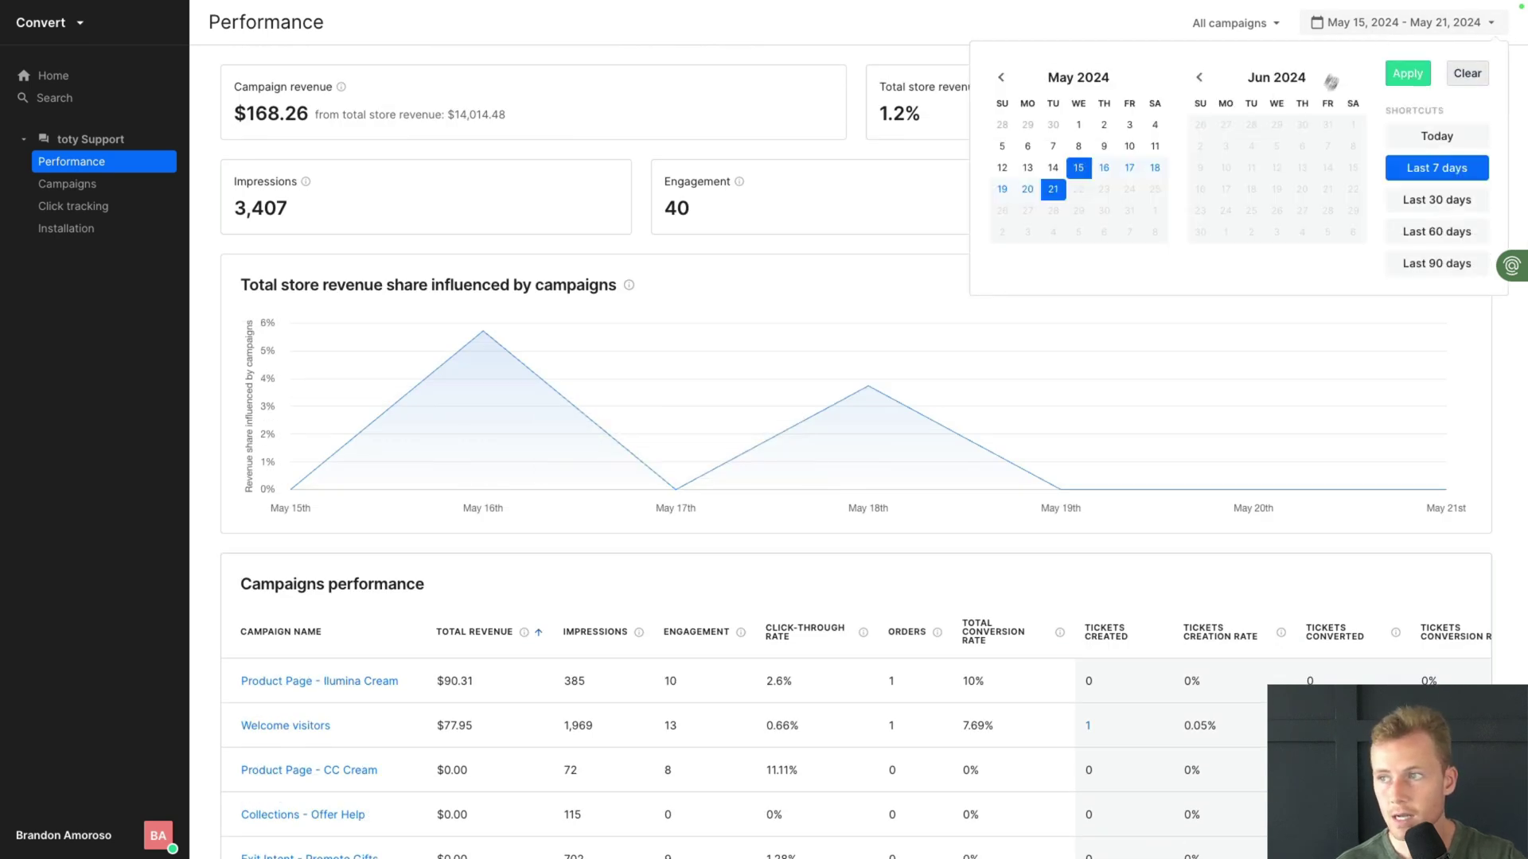
{"action": "left_click", "coordinate": [1439, 199]}
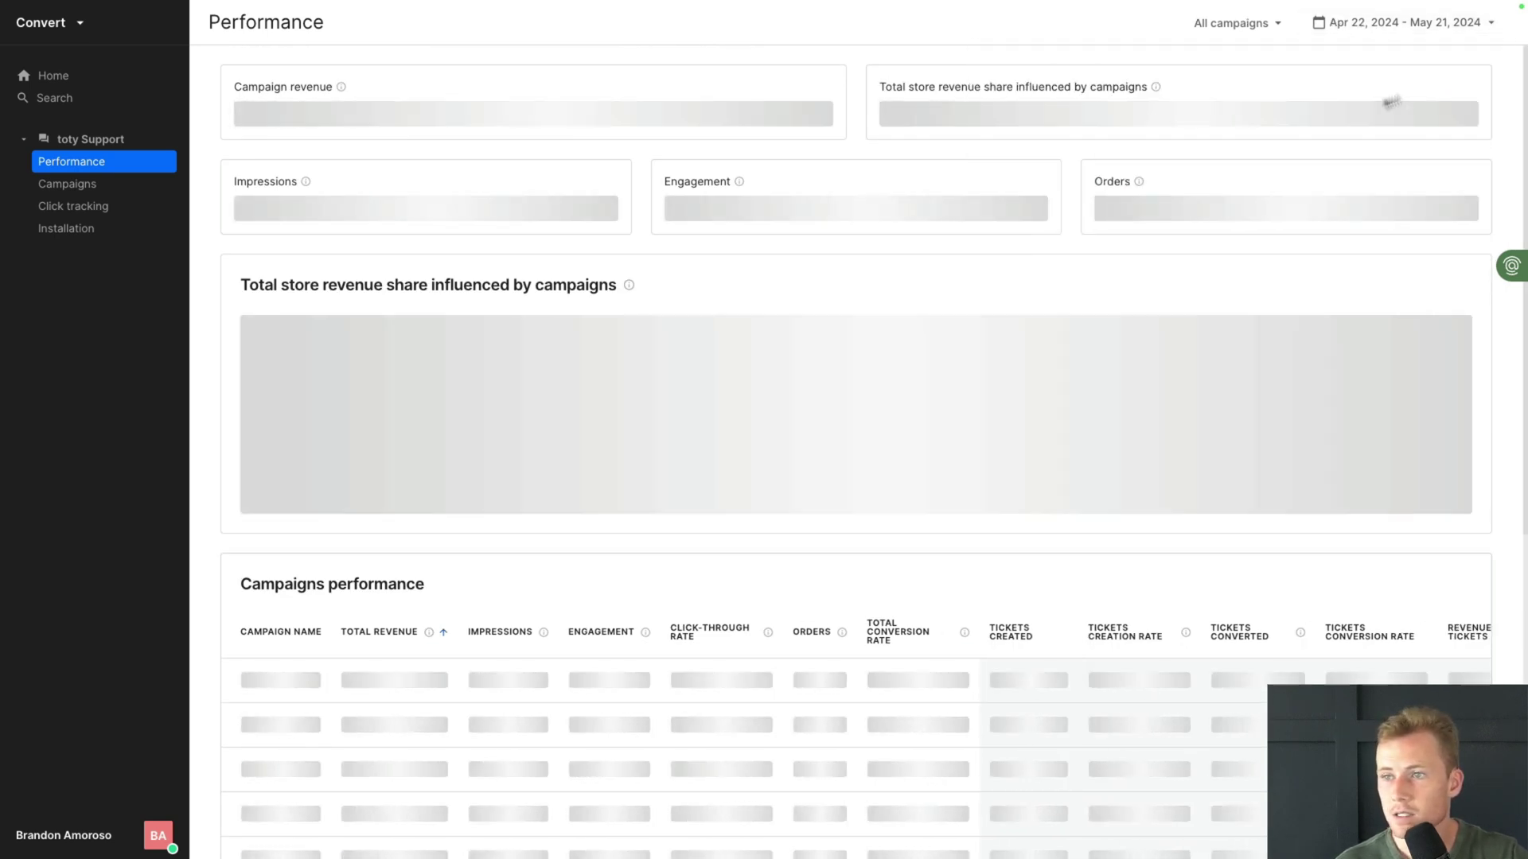
{"action": "left_click", "coordinate": [1401, 22]}
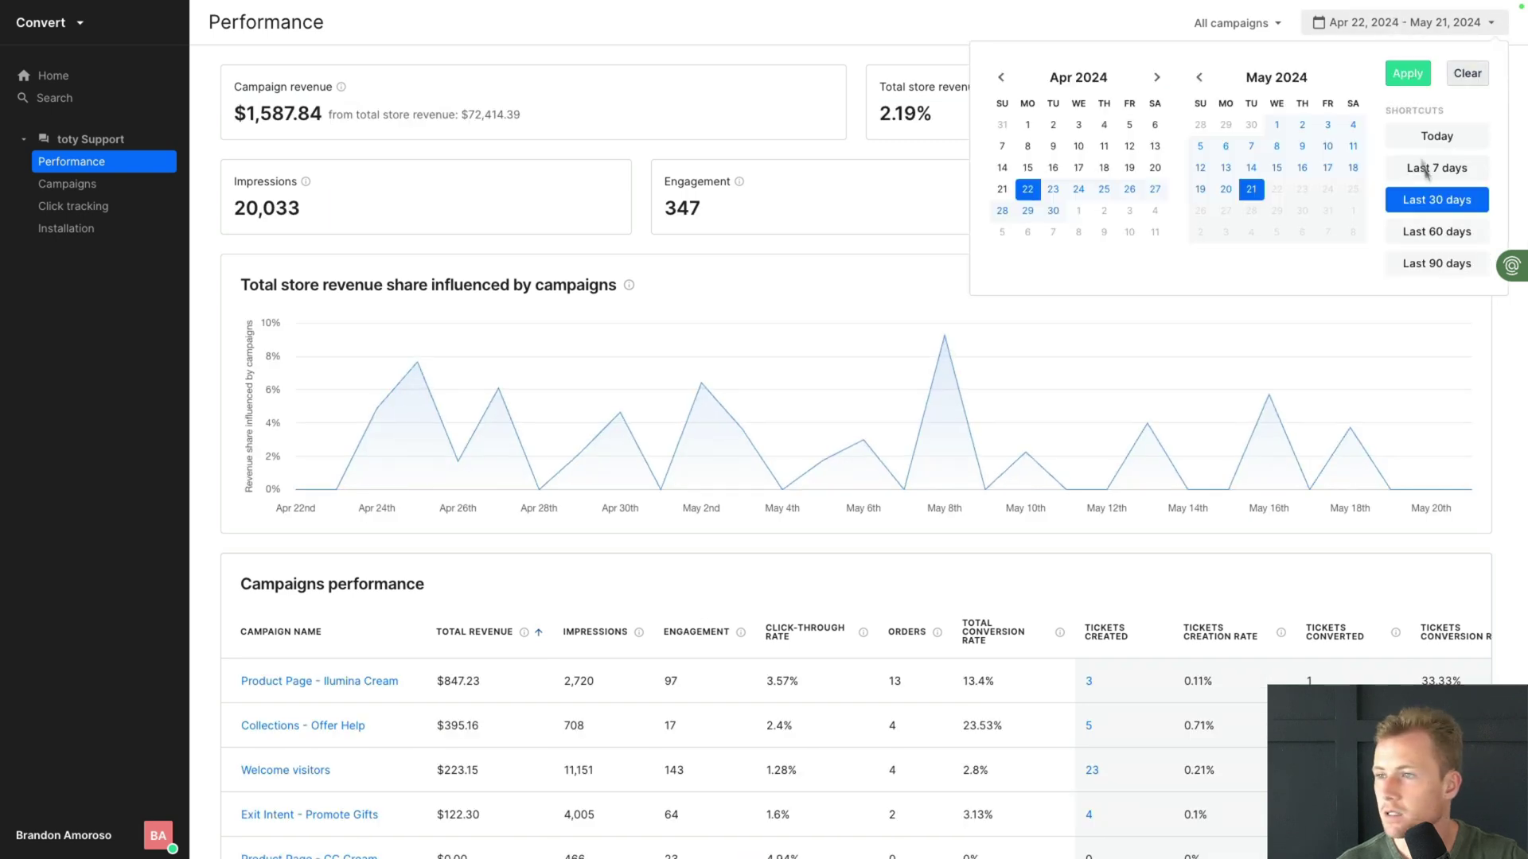
{"action": "left_click", "coordinate": [1437, 239]}
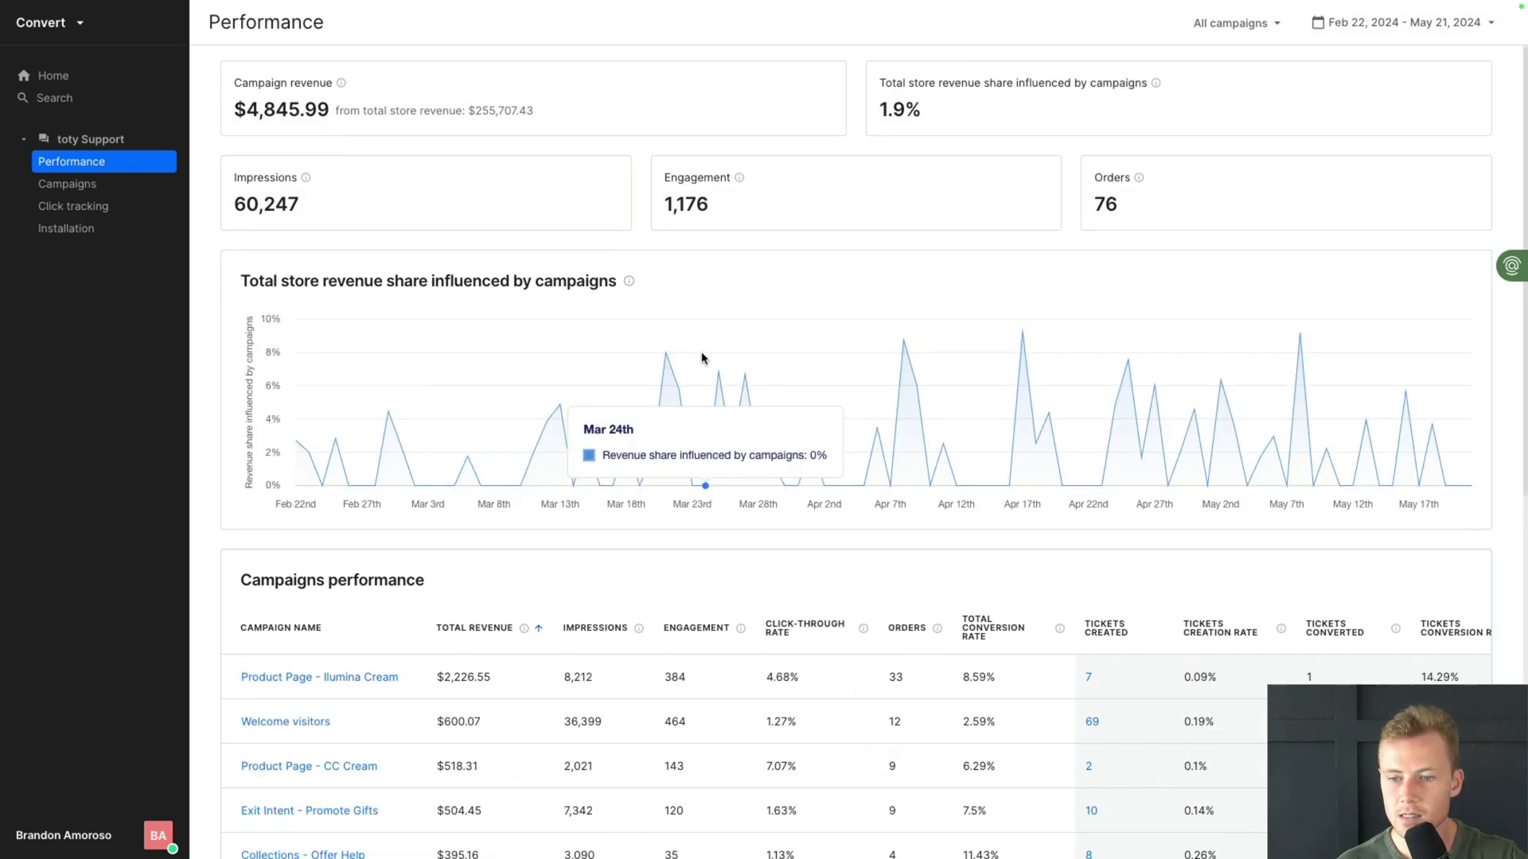
Rank campaigns by total revenue, highest first, and scroll through the results
{"action": "scroll", "coordinate": [637, 461], "scroll_direction": "down", "scroll_amount": 1}
{"action": "left_click", "coordinate": [484, 564]}
{"action": "left_click", "coordinate": [484, 564]}
{"action": "scroll", "coordinate": [547, 488], "scroll_direction": "down", "scroll_amount": 1}
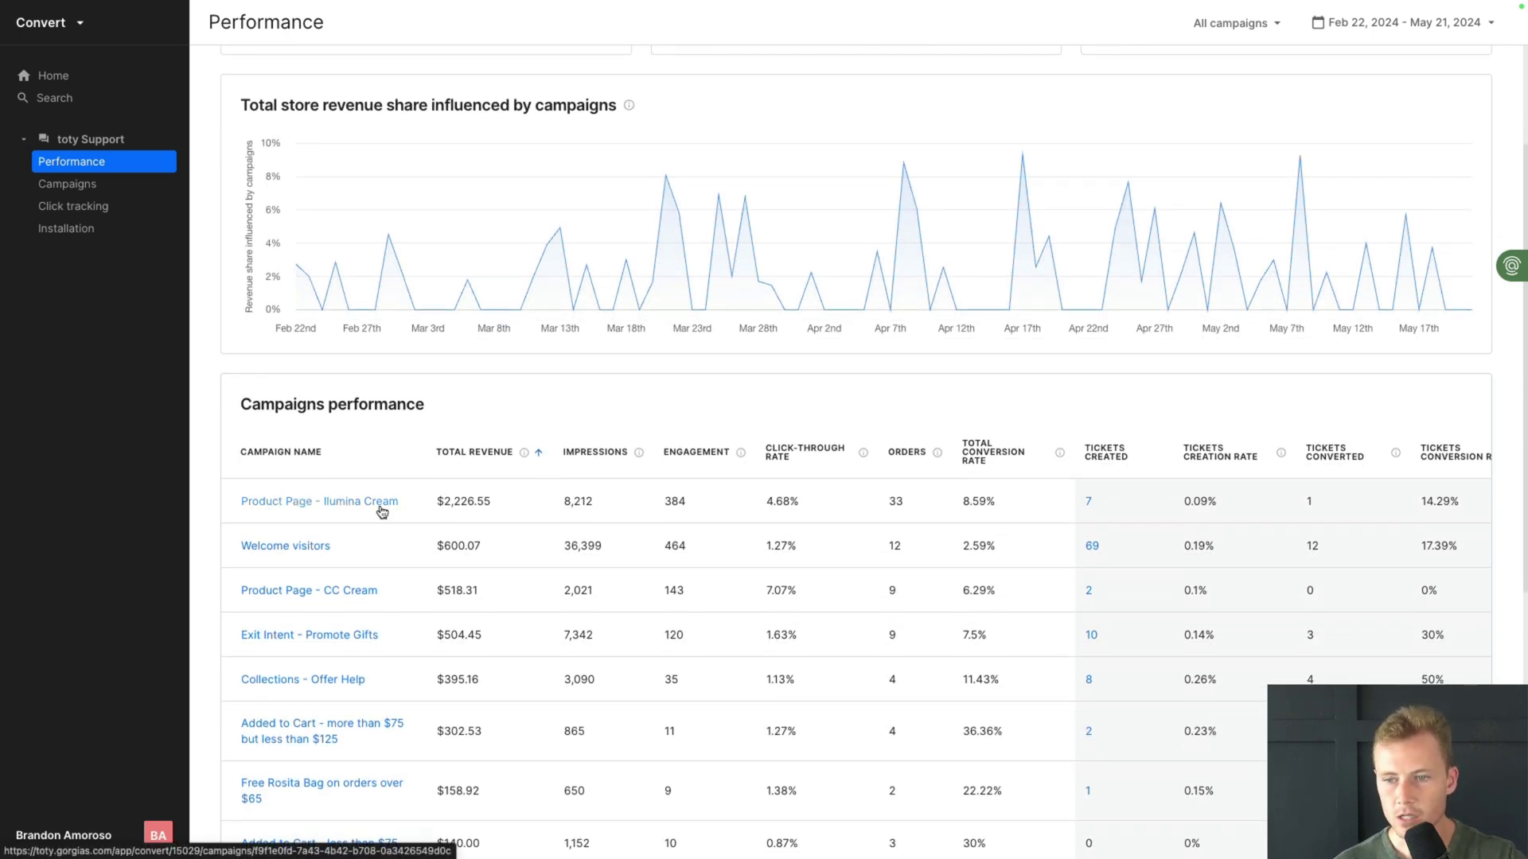
{"action": "mouse_move", "coordinate": [461, 519]}
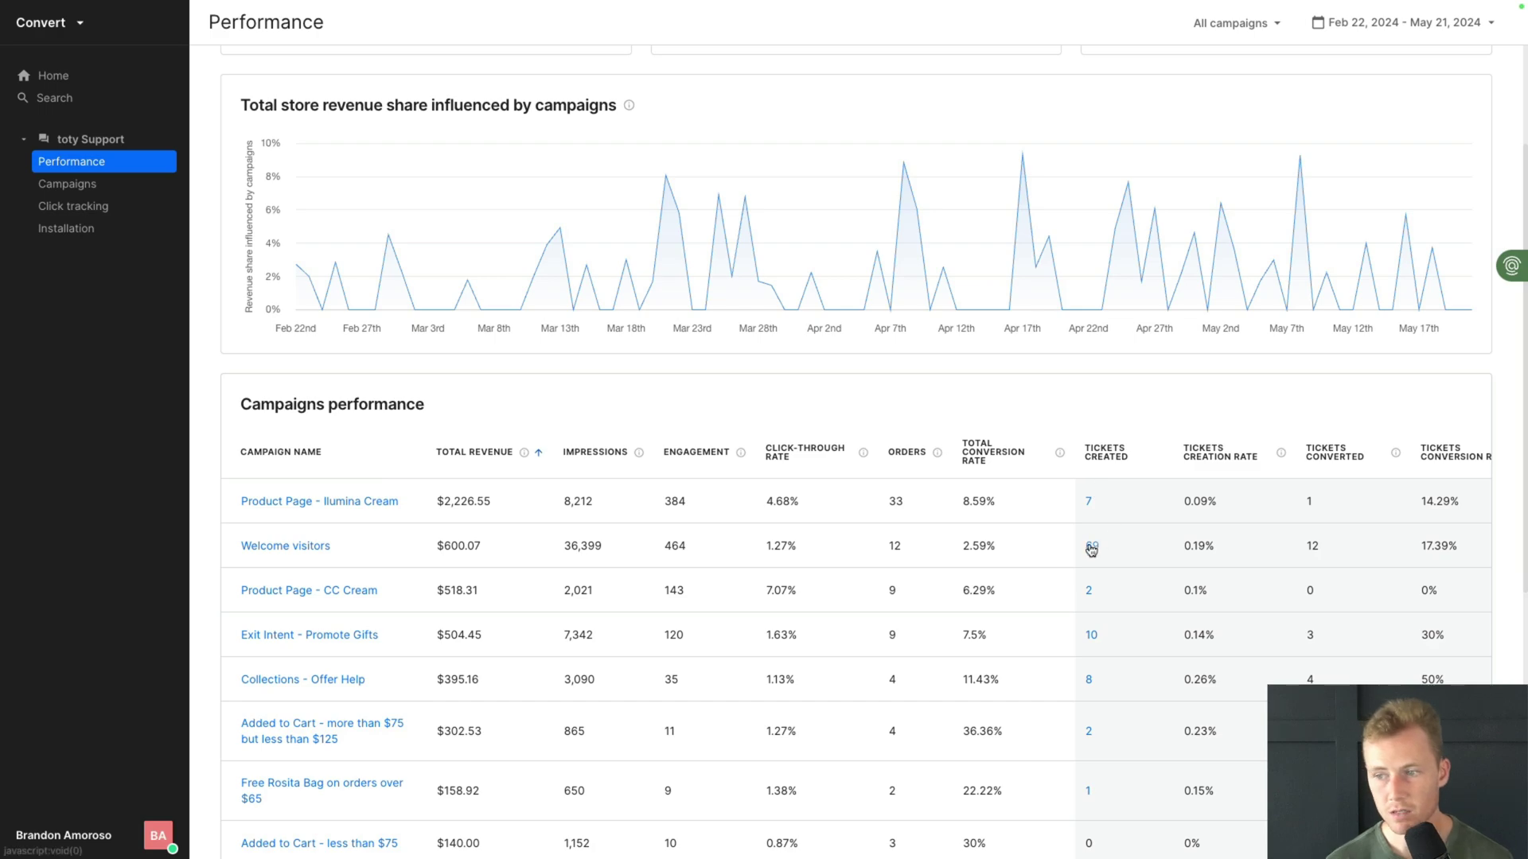
{"action": "scroll", "coordinate": [1079, 546], "scroll_direction": "down", "scroll_amount": 1}
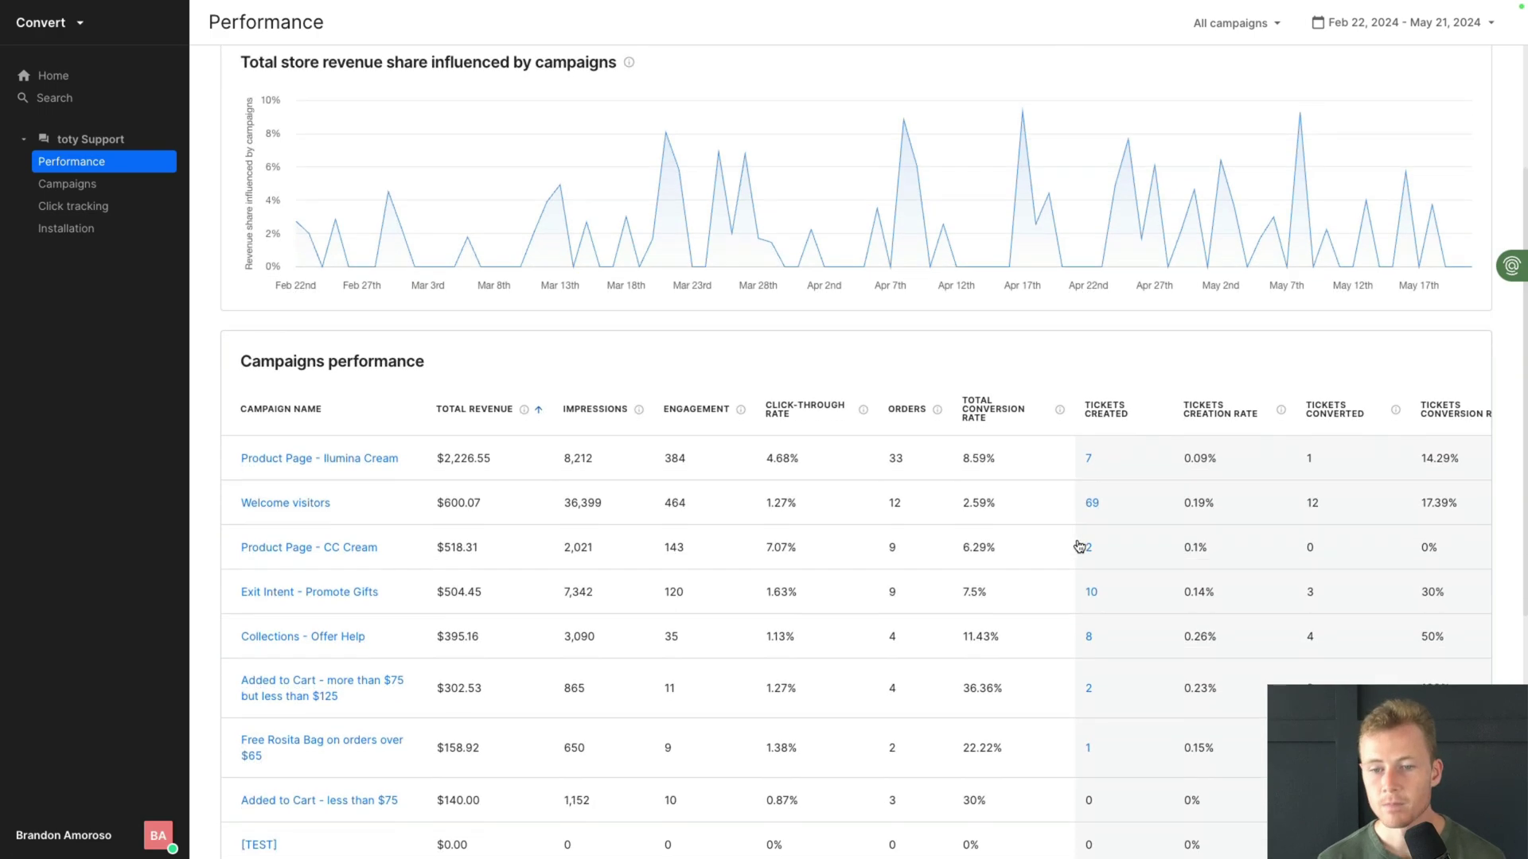
{"action": "scroll", "coordinate": [1079, 546], "scroll_direction": "down", "scroll_amount": 5}
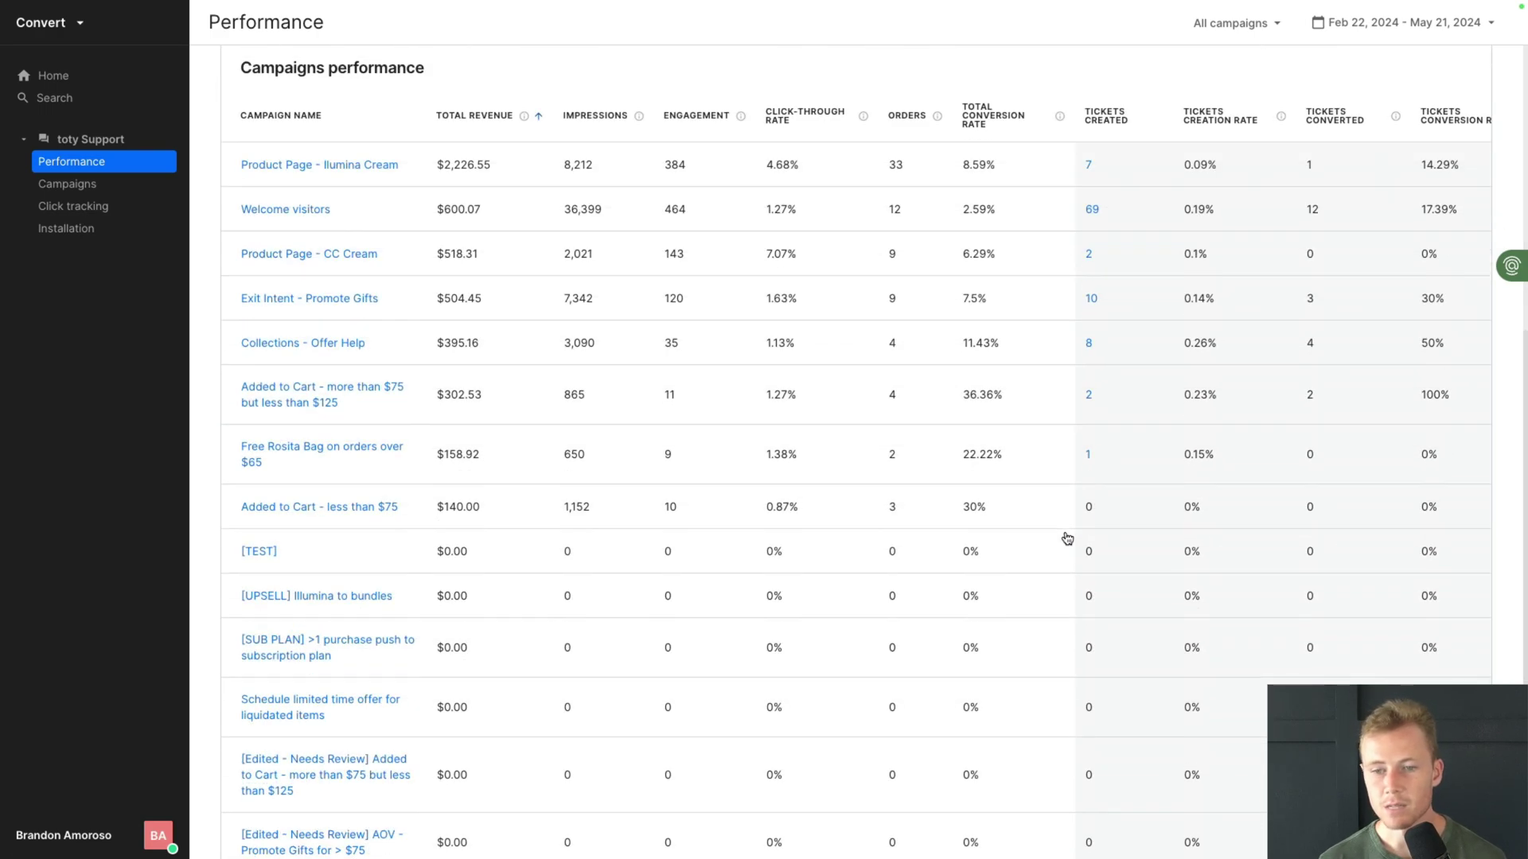
{"action": "scroll", "coordinate": [1067, 539], "scroll_direction": "up", "scroll_amount": 9}
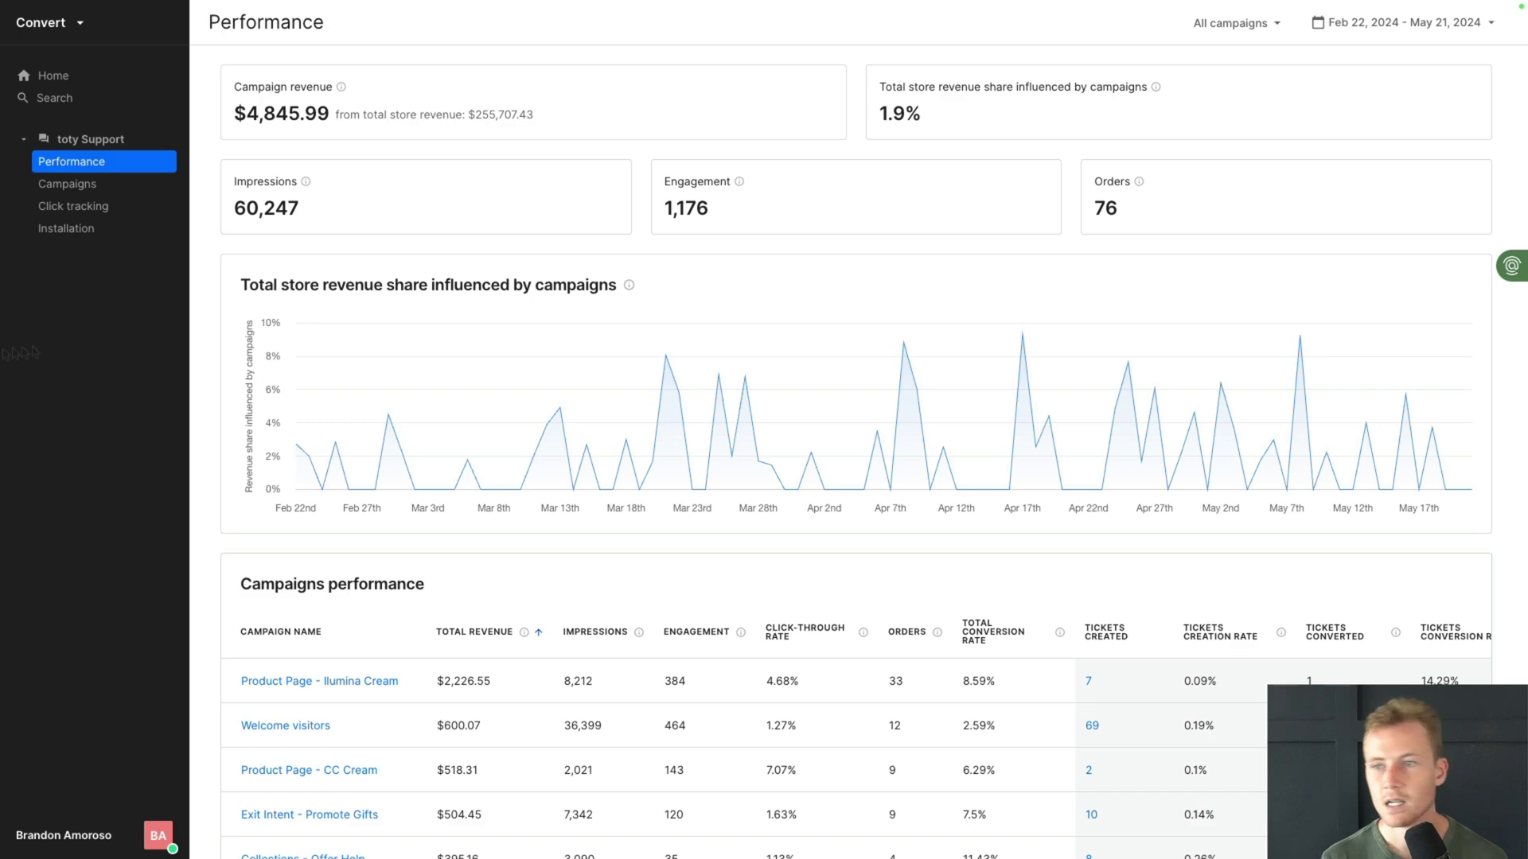
Filter the Performance dashboard to the Product Page - Ilumina Cream campaign
{"action": "scroll", "coordinate": [557, 510], "scroll_direction": "down", "scroll_amount": 2}
{"action": "left_click", "coordinate": [301, 582]}
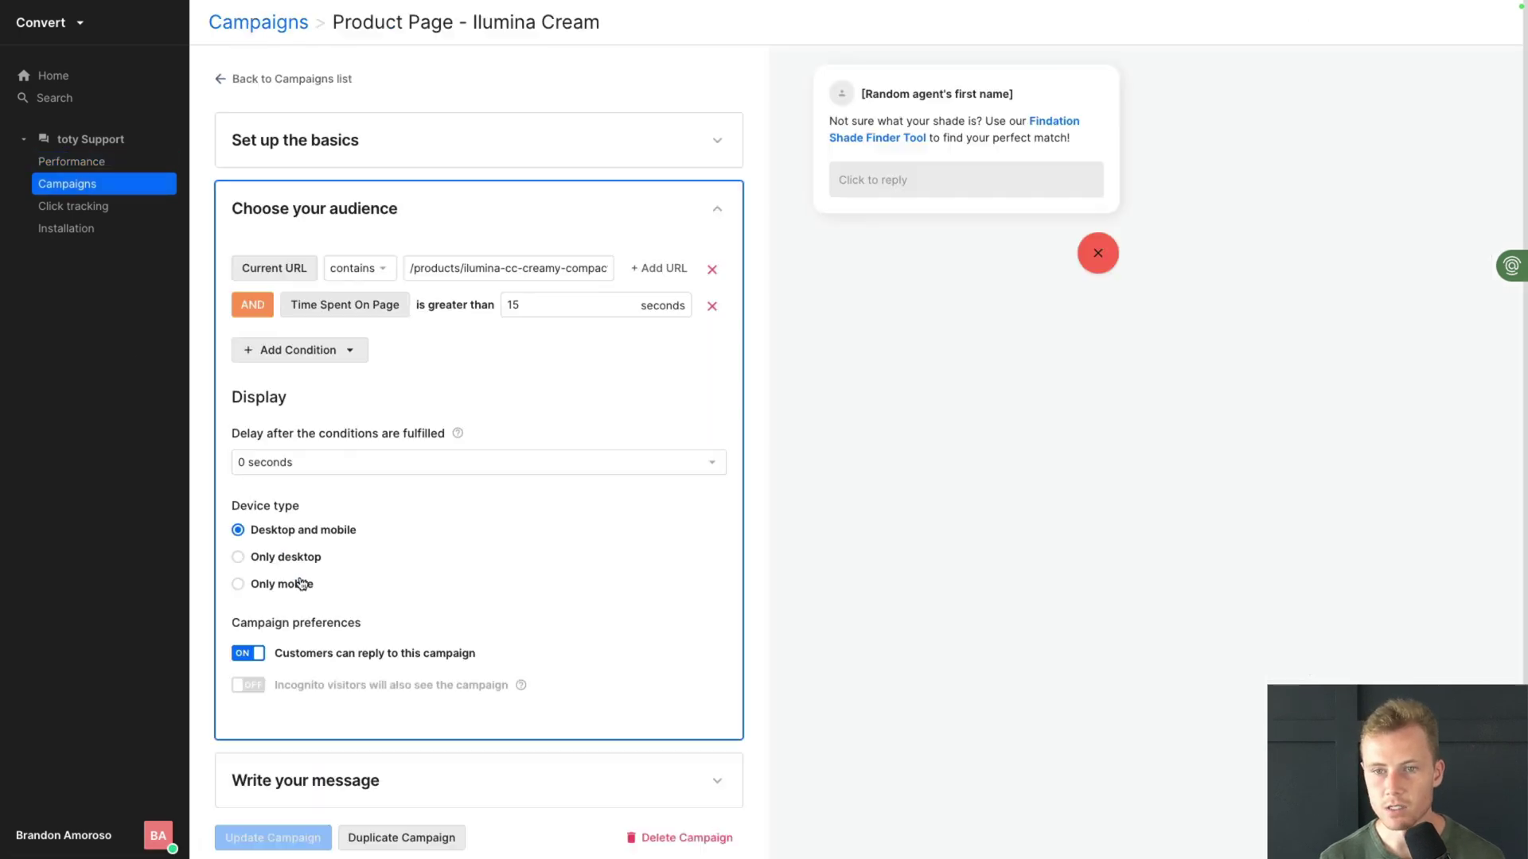
{"action": "left_click", "coordinate": [87, 163]}
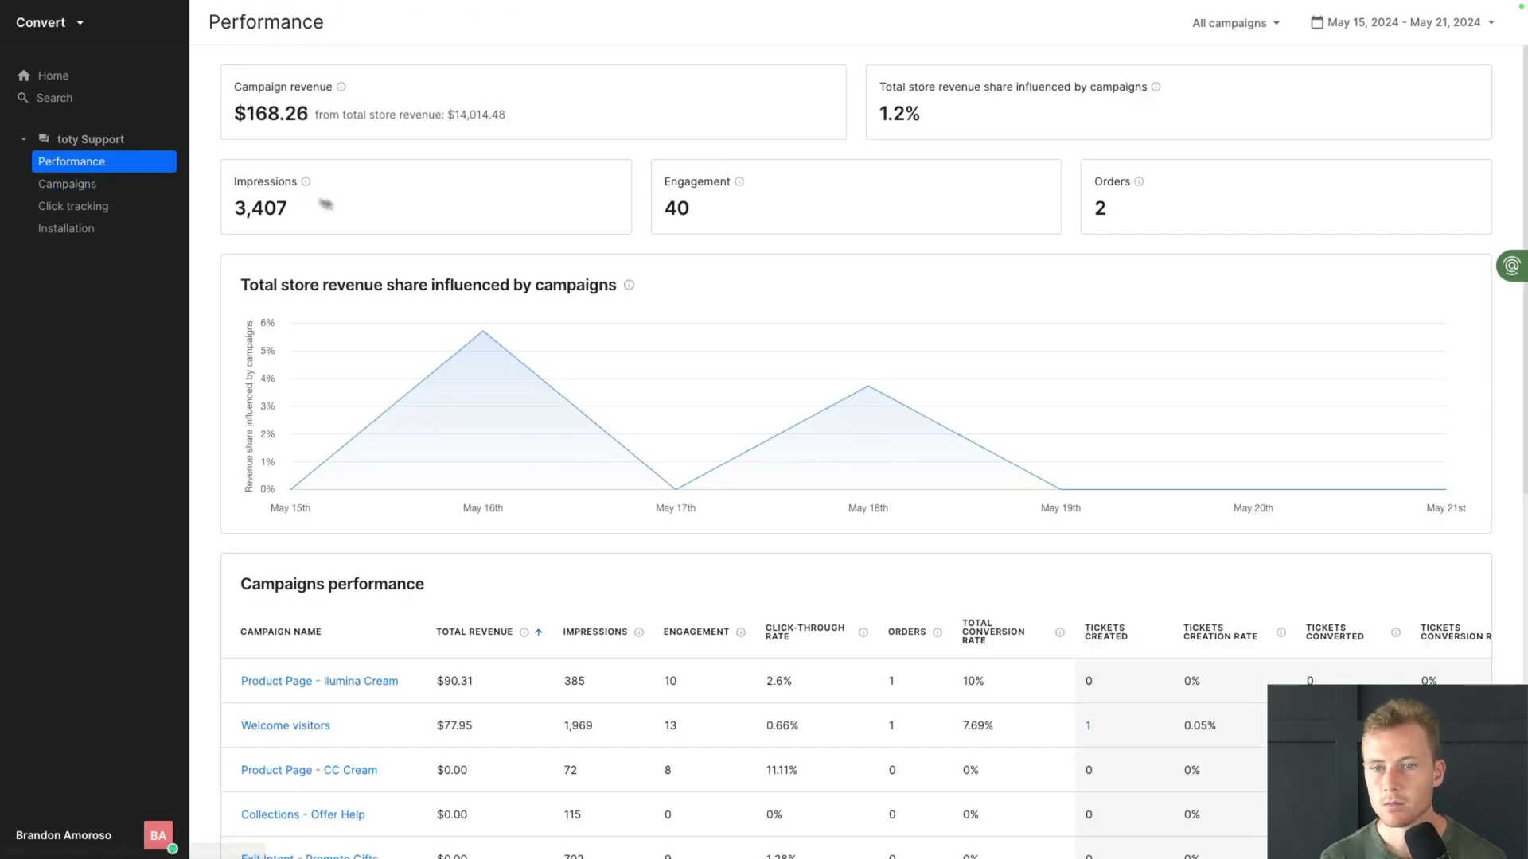
{"action": "left_click", "coordinate": [1229, 23]}
{"action": "left_click", "coordinate": [1078, 136]}
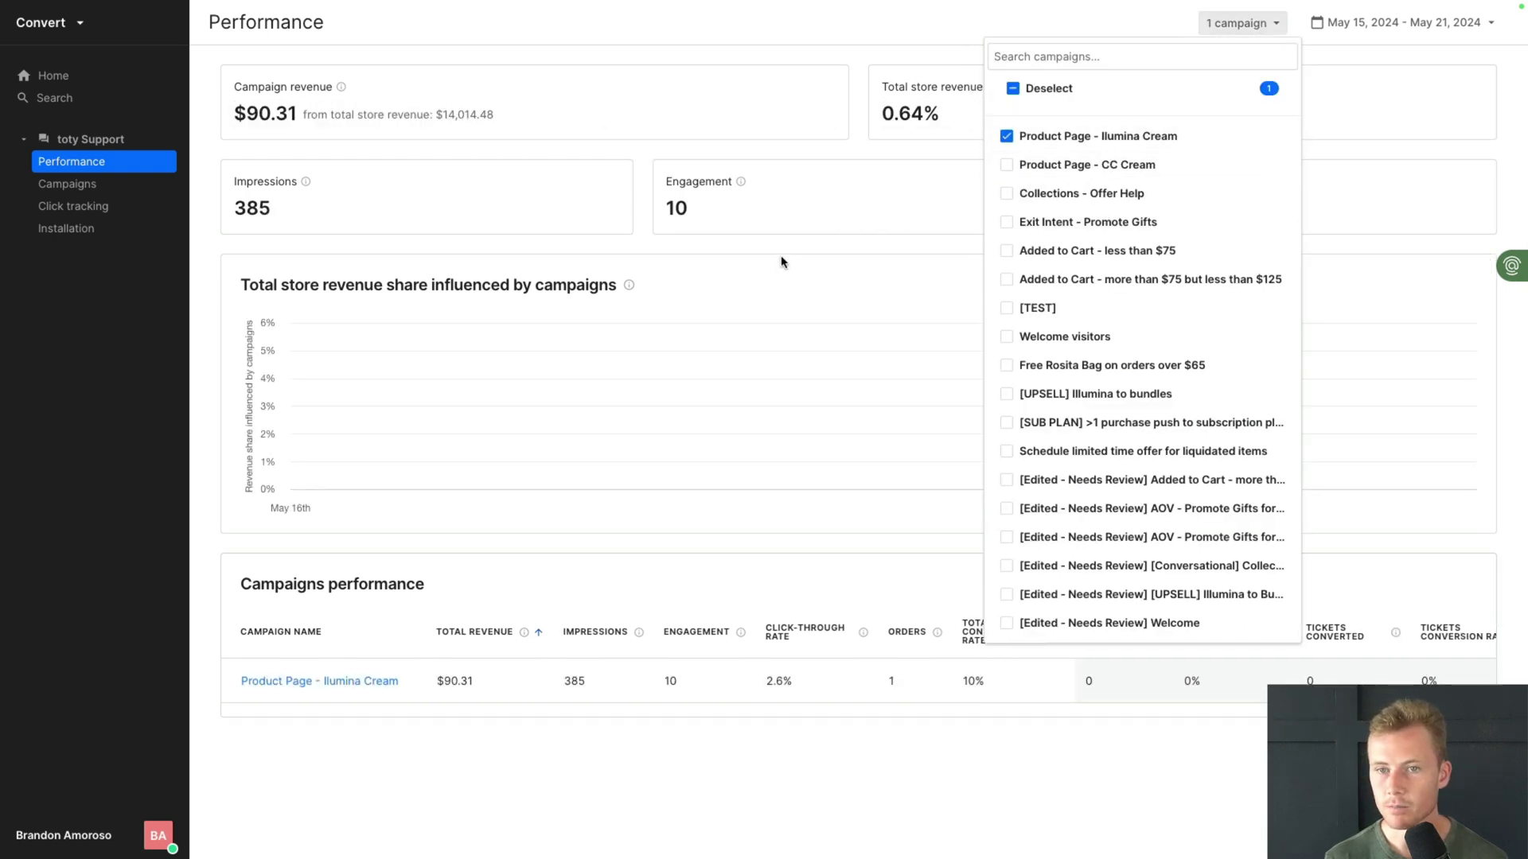
{"action": "left_click", "coordinate": [780, 262]}
Set the date range to the last 30 days, Apr 22 – May 21, 2024
{"action": "left_click", "coordinate": [1384, 10]}
{"action": "left_click", "coordinate": [1224, 107]}
{"action": "left_click", "coordinate": [1367, 22]}
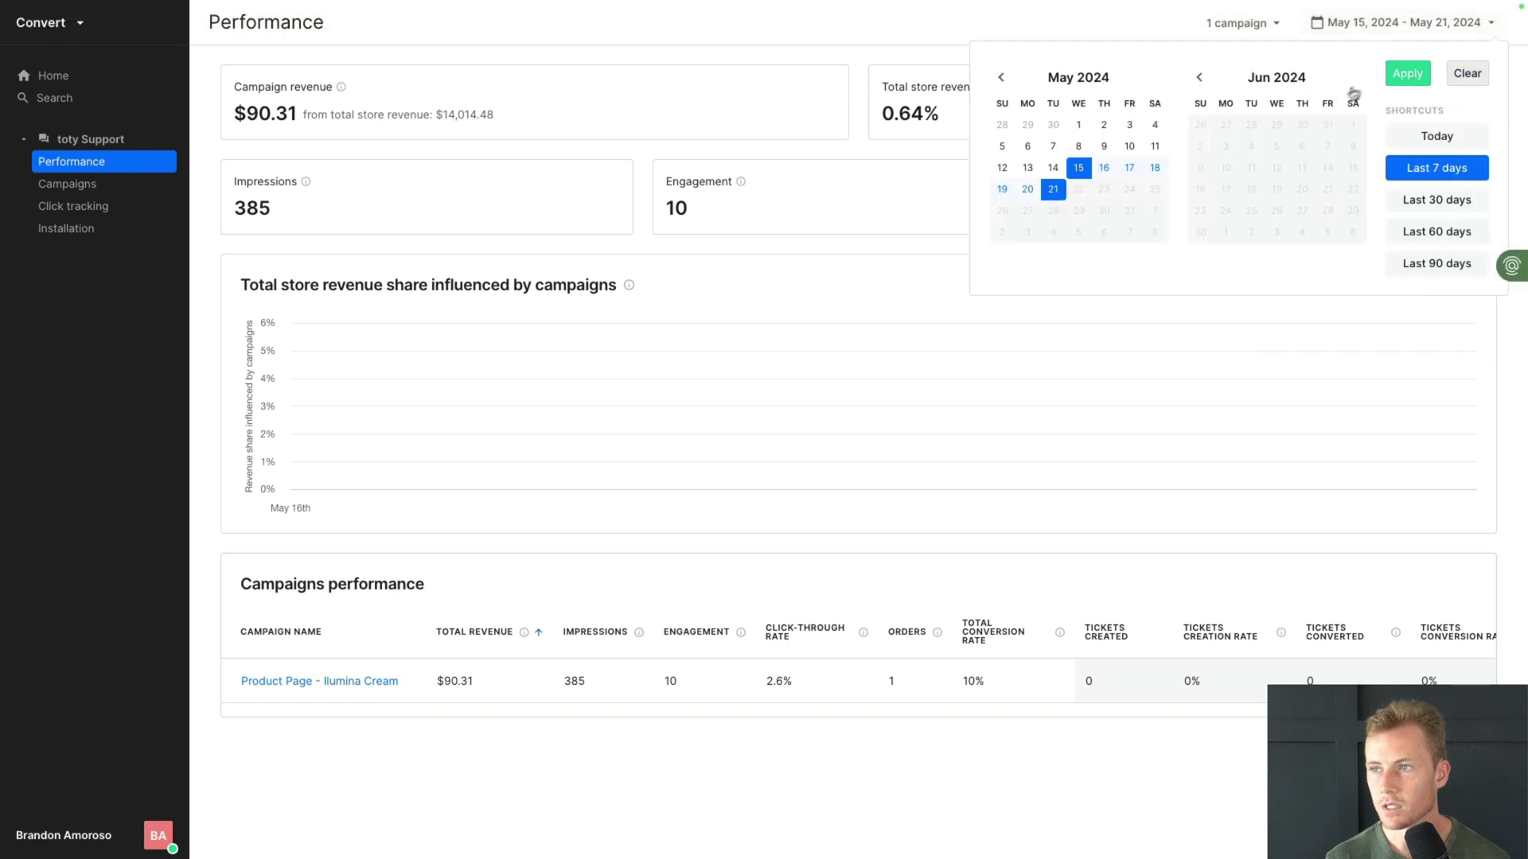
{"action": "left_click", "coordinate": [1437, 200]}
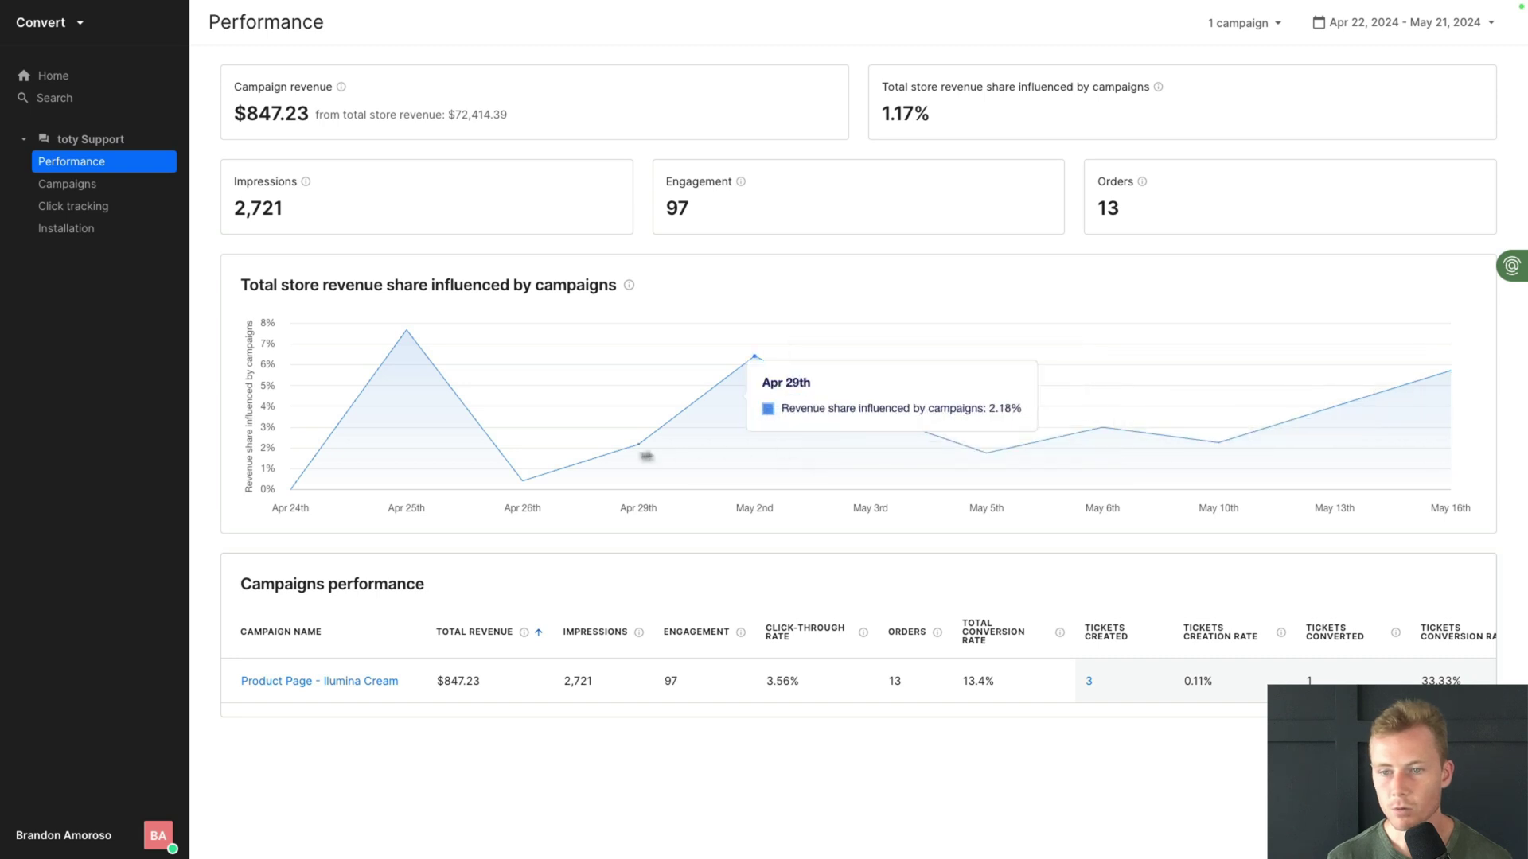
{"action": "mouse_move", "coordinate": [307, 185]}
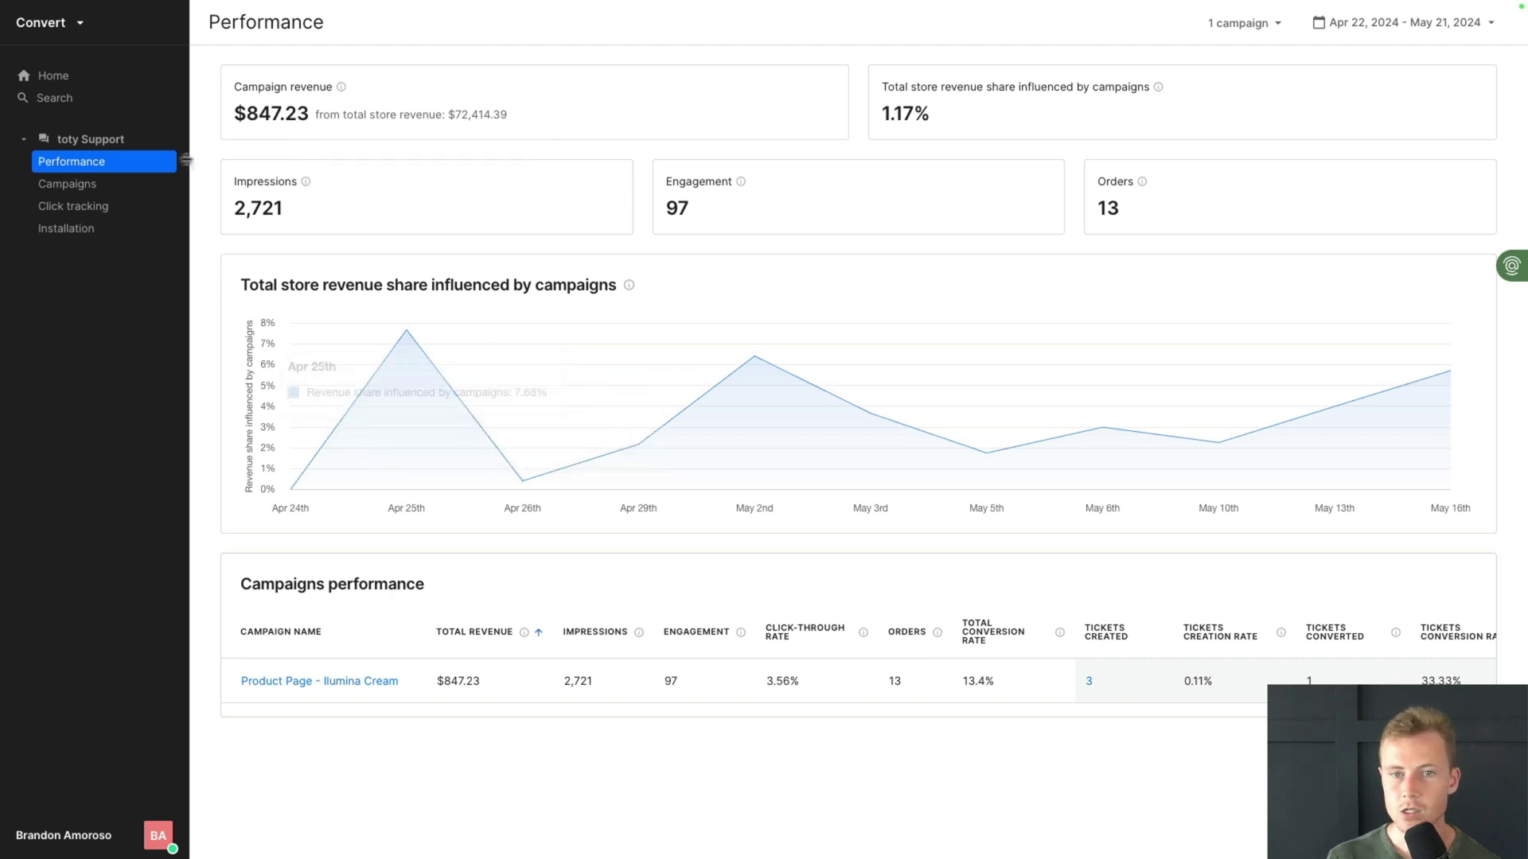
Glance at Click tracking settings, then return to all-campaign Performance for May 15–21, 2024
{"action": "left_click", "coordinate": [118, 206]}
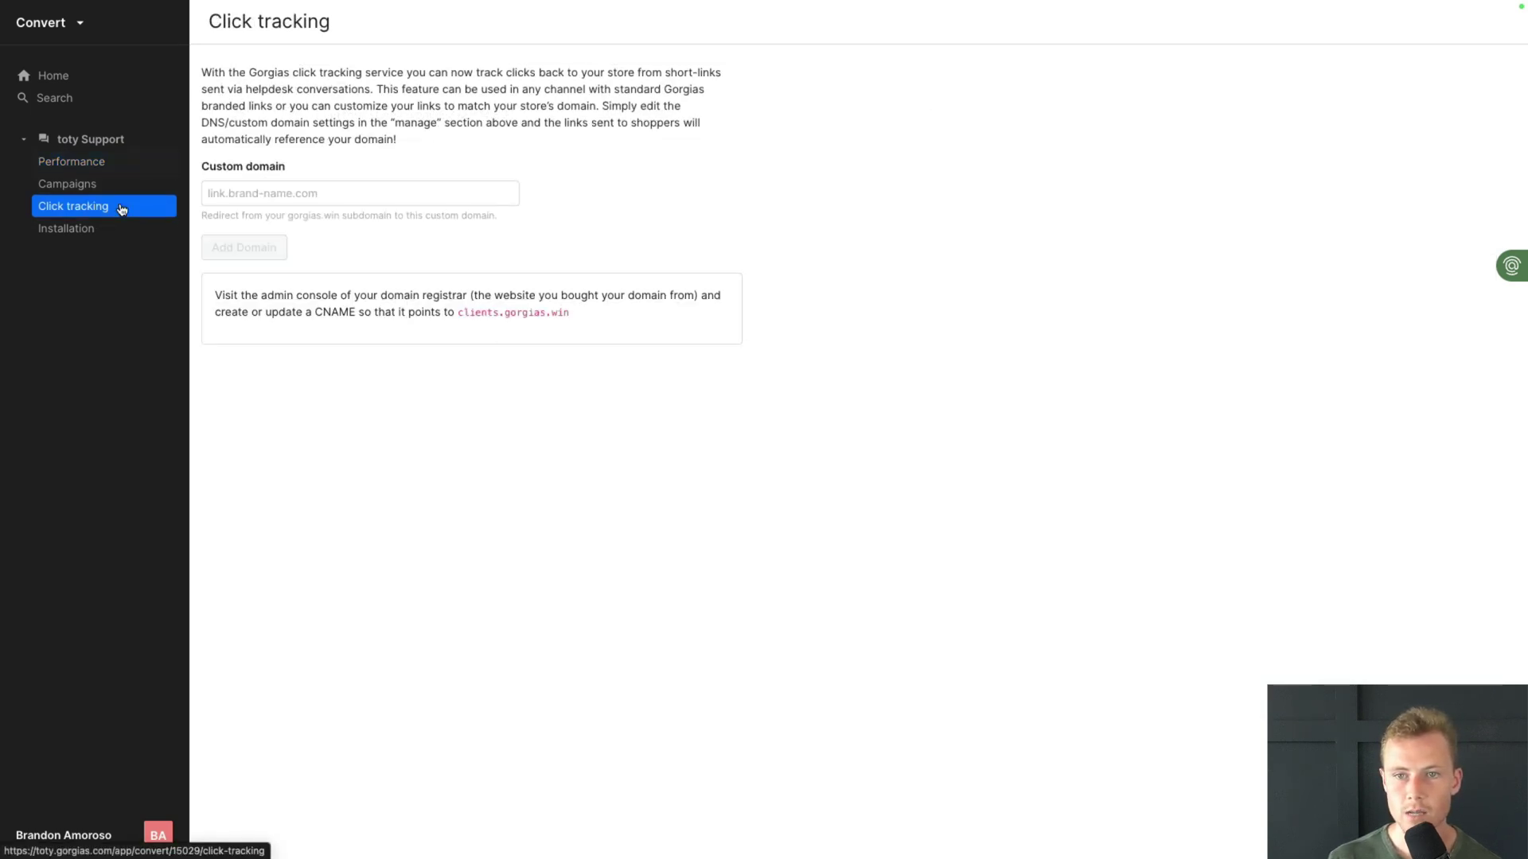
{"action": "left_click", "coordinate": [124, 163]}
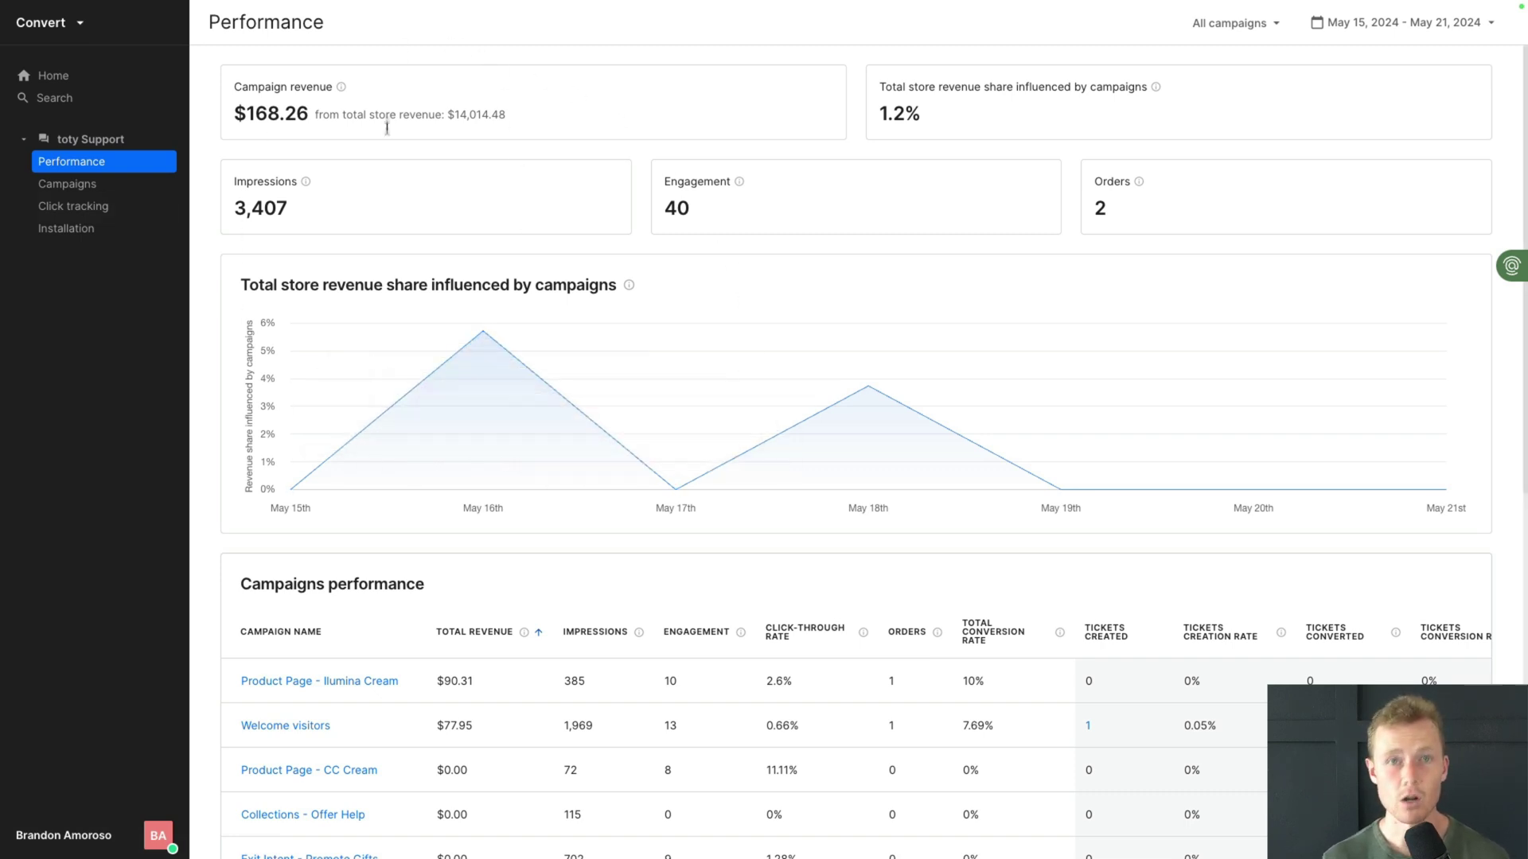
Review the Welcome visitors, Added to Cart over $75, Exit Intent - Promote Gifts and Collections - Offer Help campaigns
{"action": "left_click", "coordinate": [125, 185]}
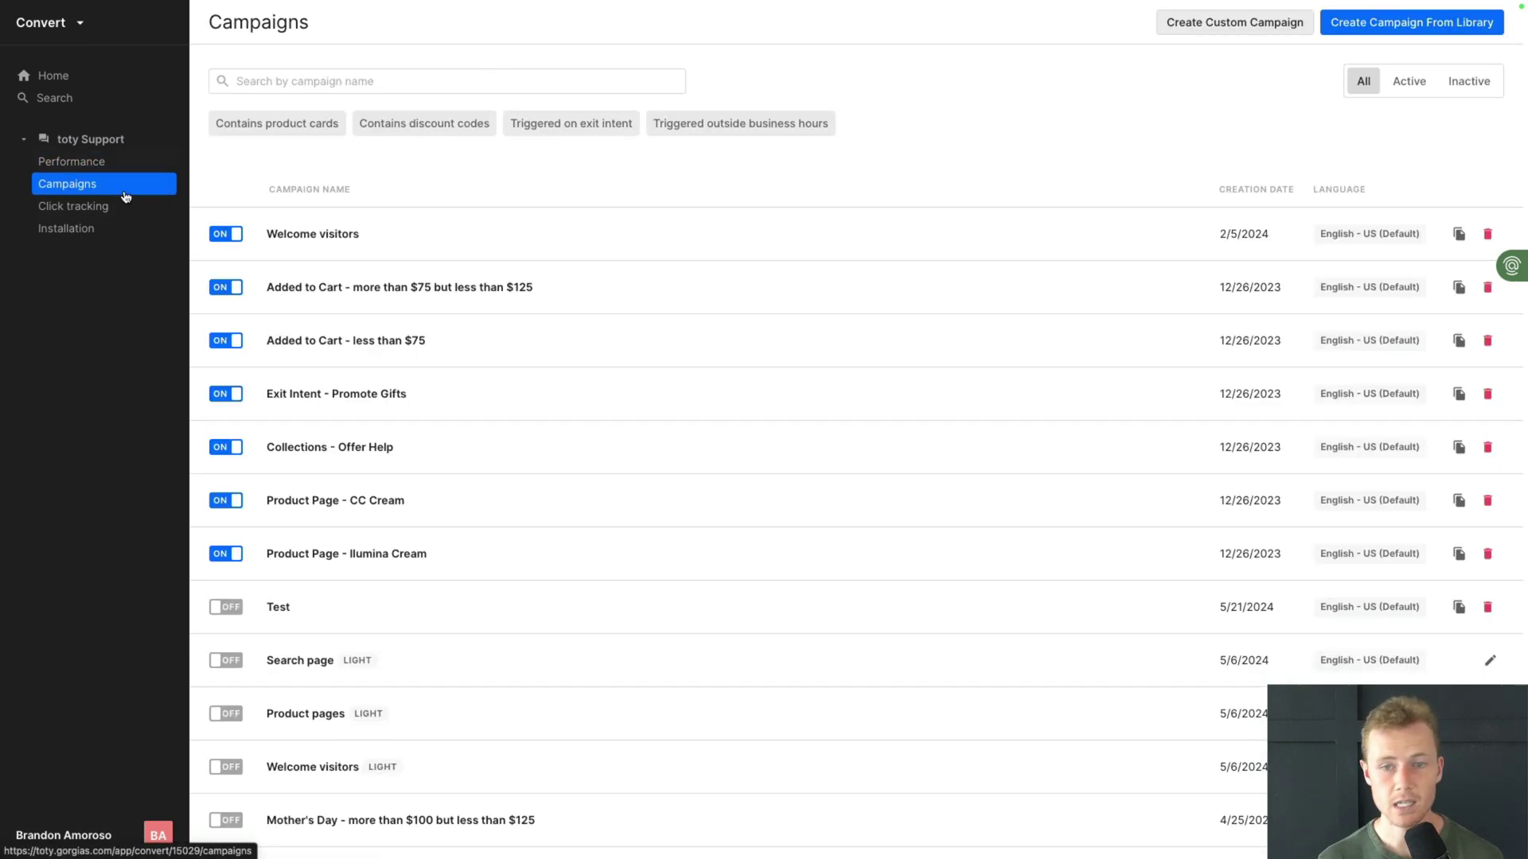
{"action": "left_click", "coordinate": [376, 247]}
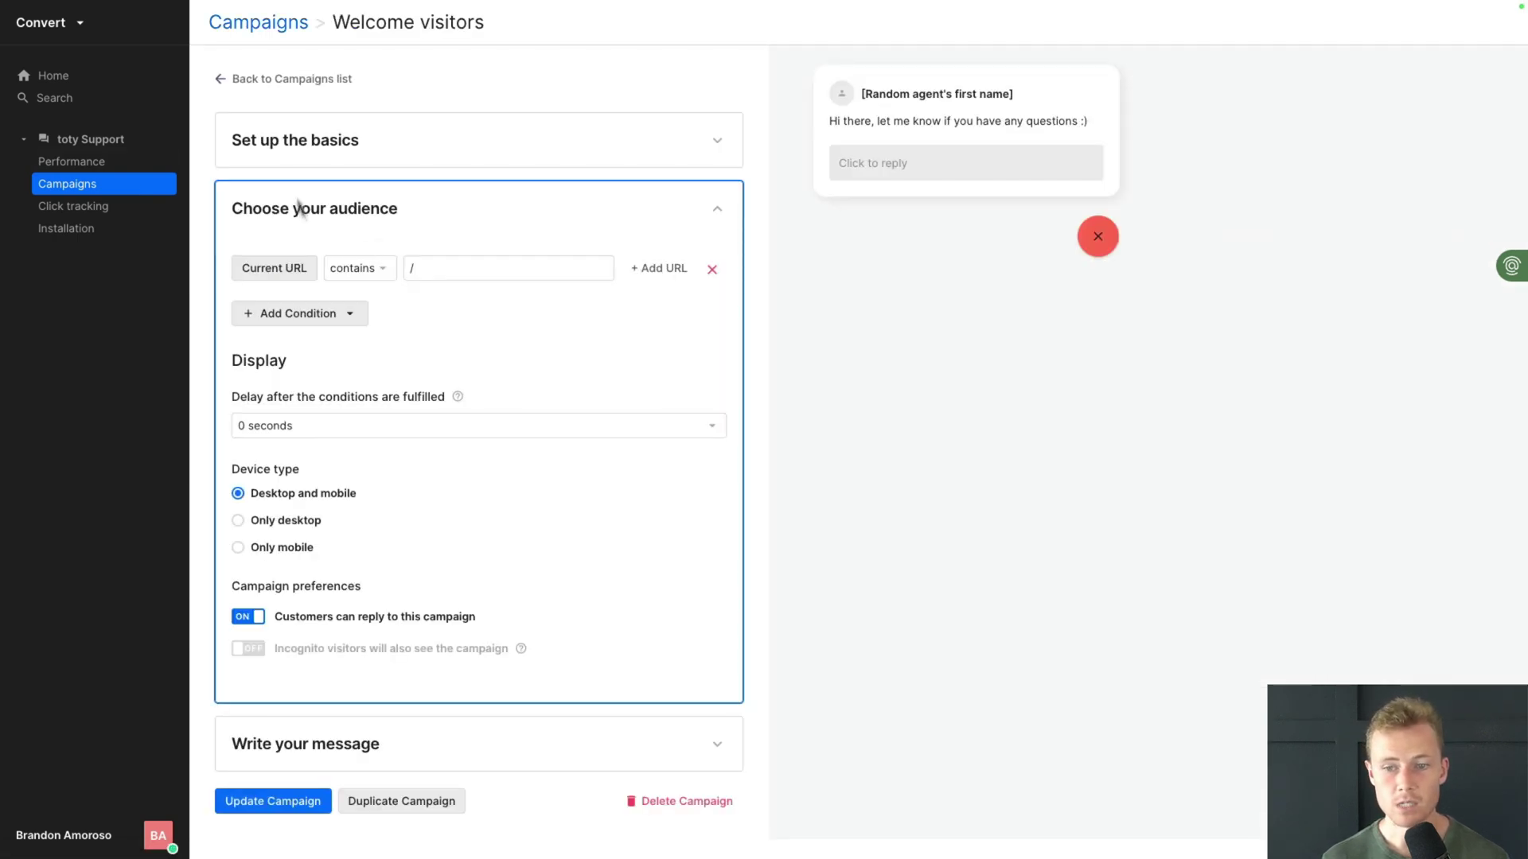
{"action": "left_click", "coordinate": [223, 82]}
{"action": "left_click", "coordinate": [380, 299]}
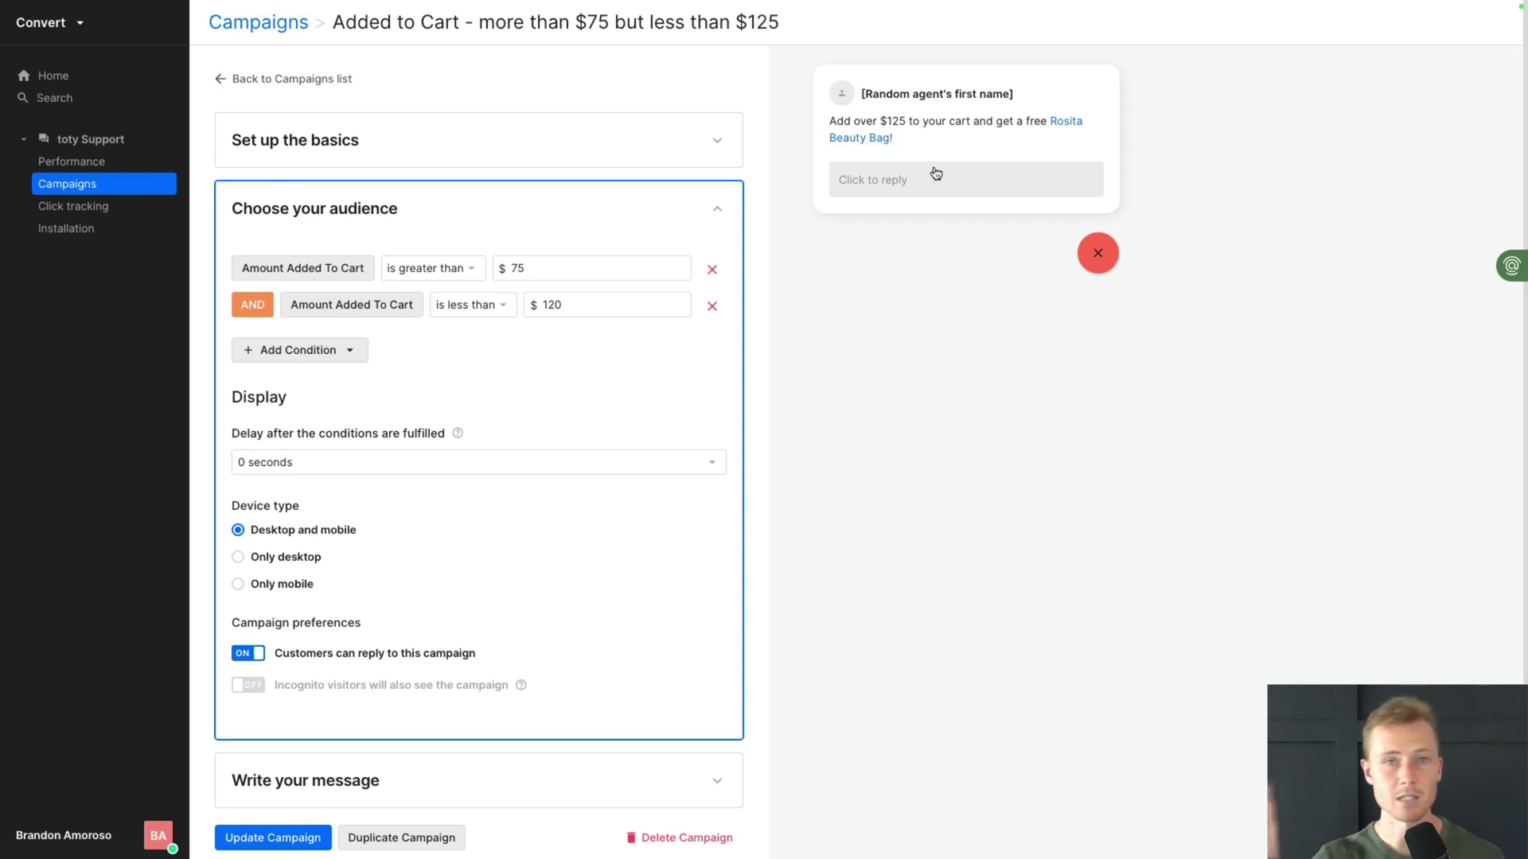
{"action": "left_click", "coordinate": [261, 23]}
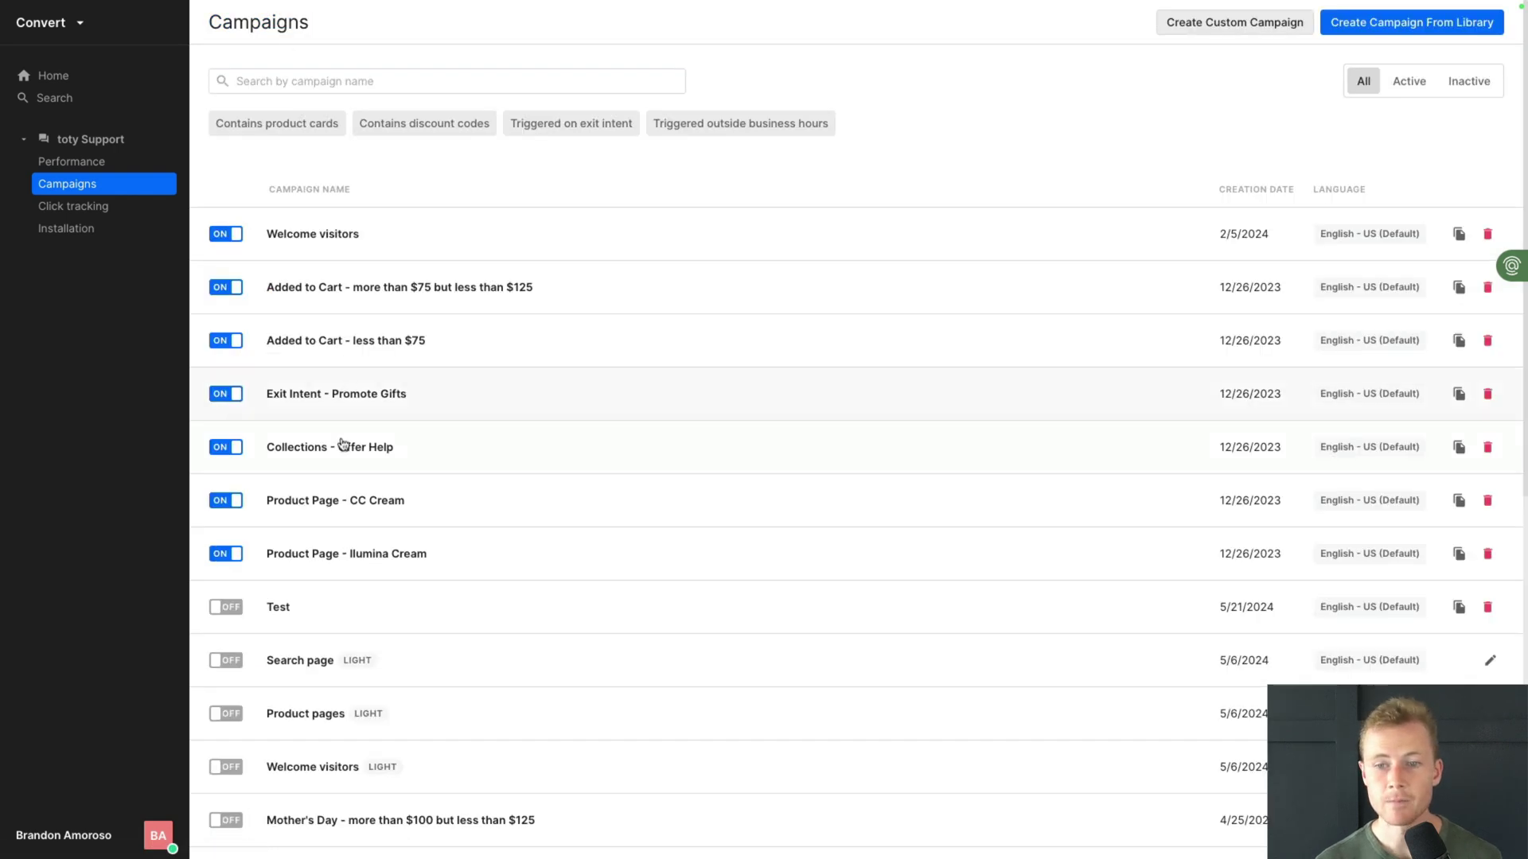
{"action": "left_click", "coordinate": [365, 404]}
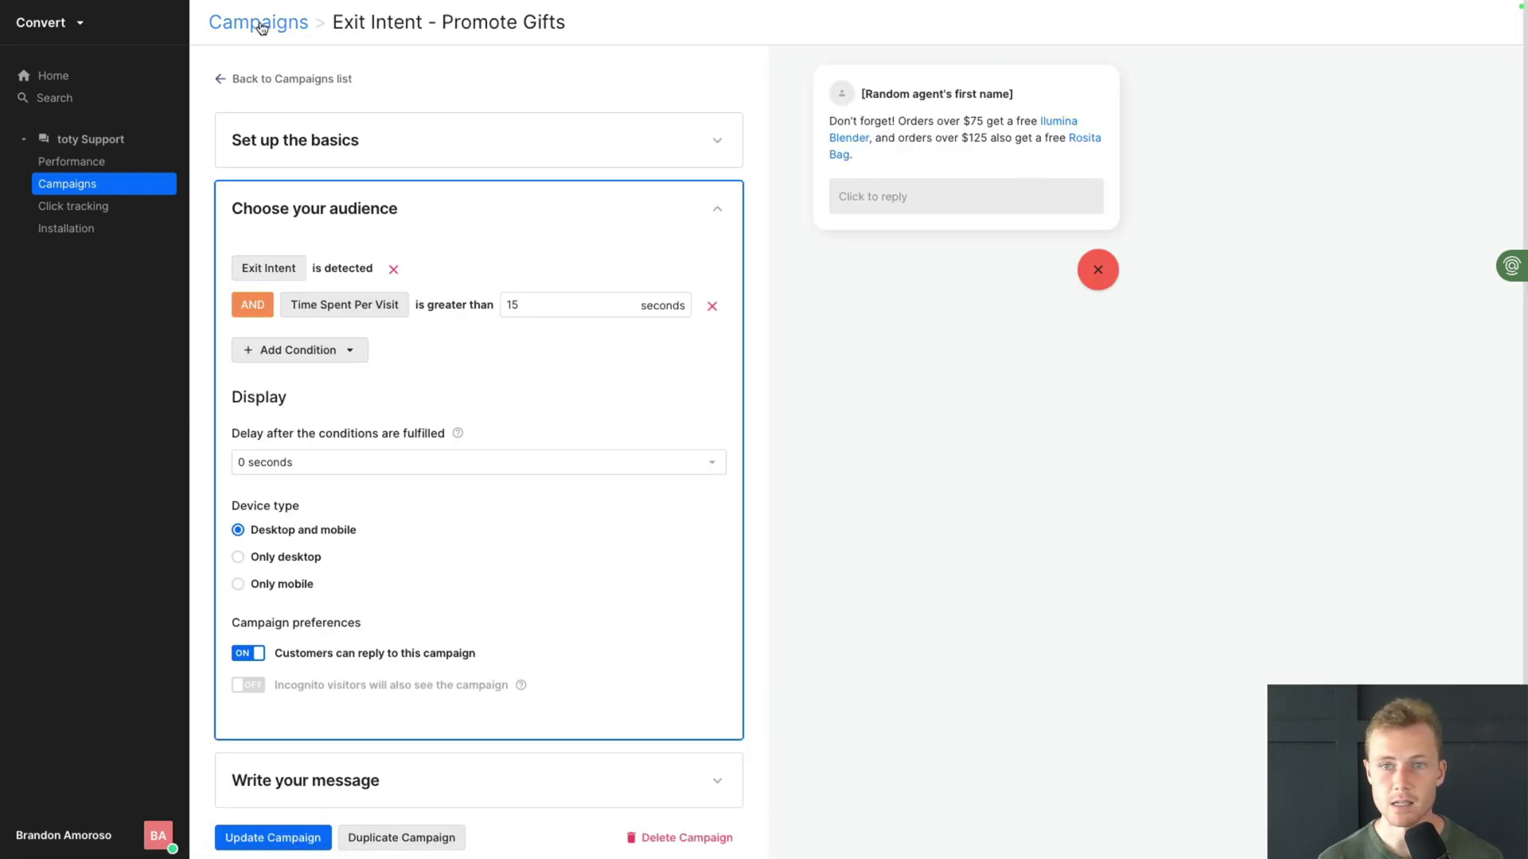
{"action": "left_click", "coordinate": [261, 24]}
{"action": "left_click", "coordinate": [369, 447]}
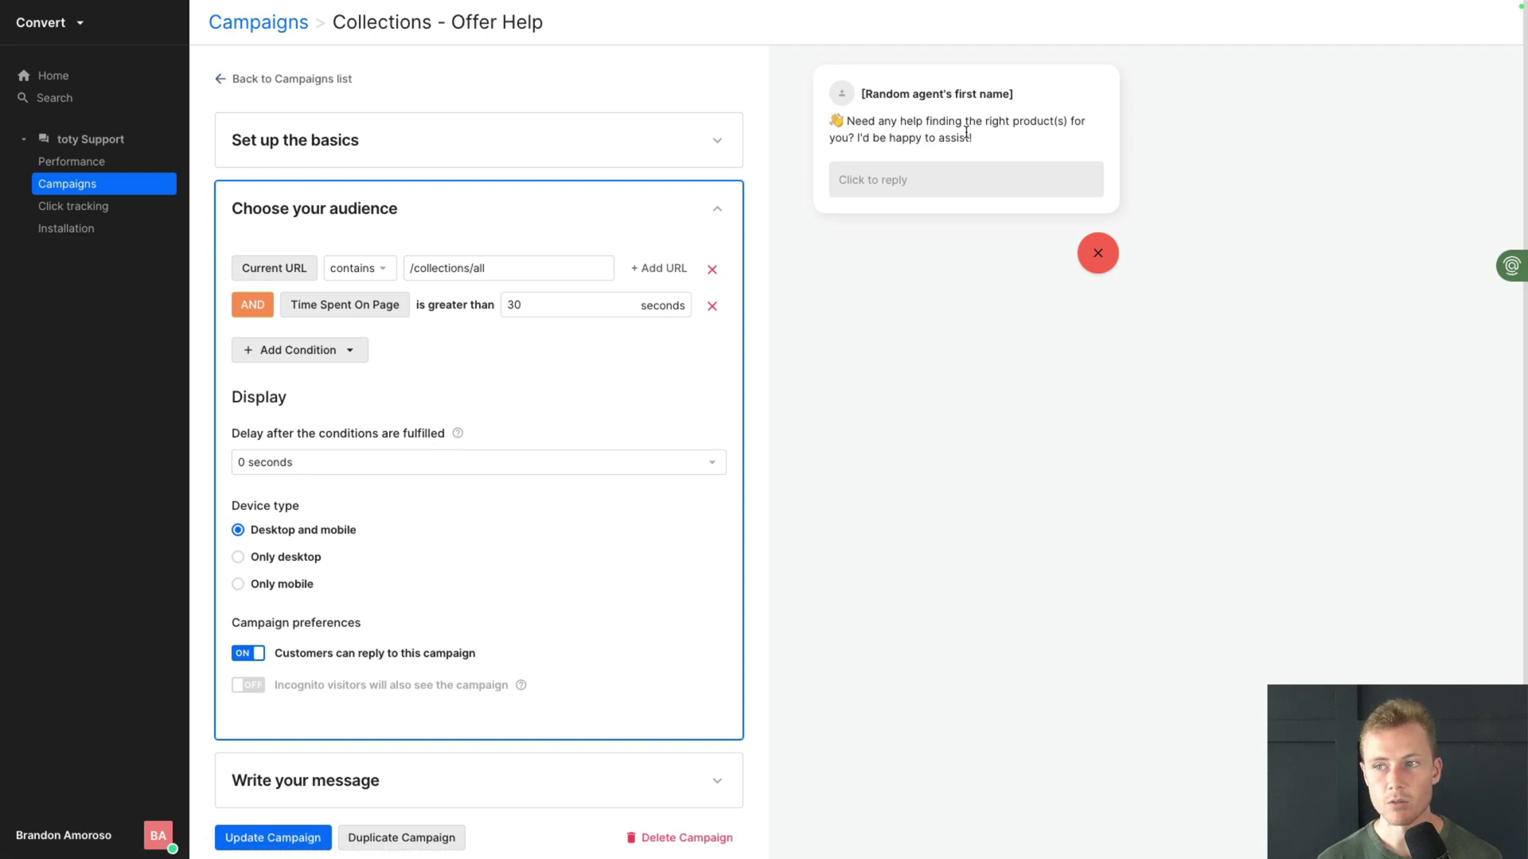
{"action": "left_click", "coordinate": [253, 22]}
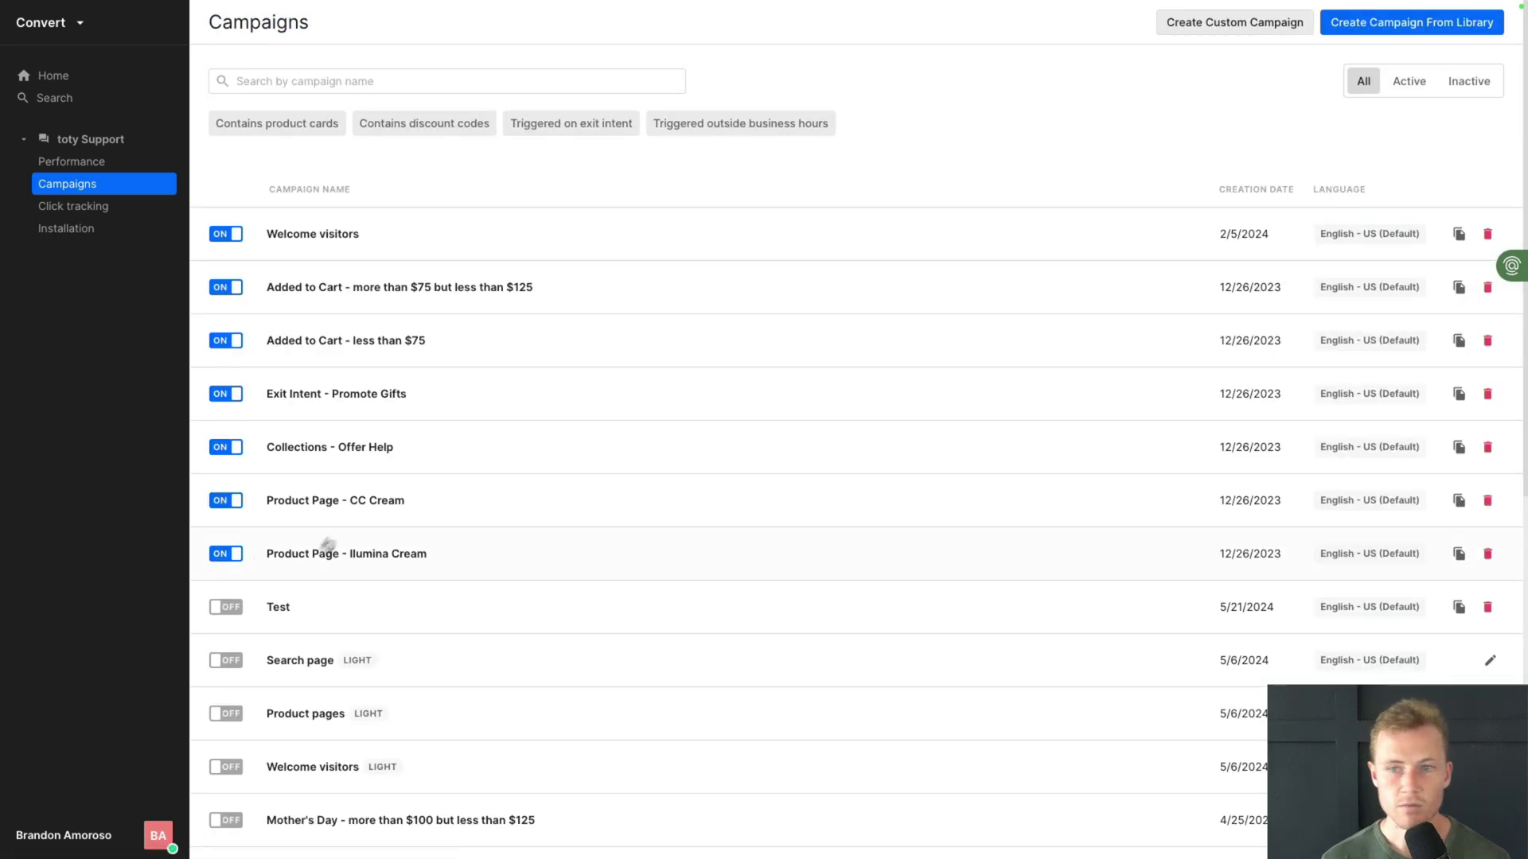
{"action": "mouse_move", "coordinate": [372, 462]}
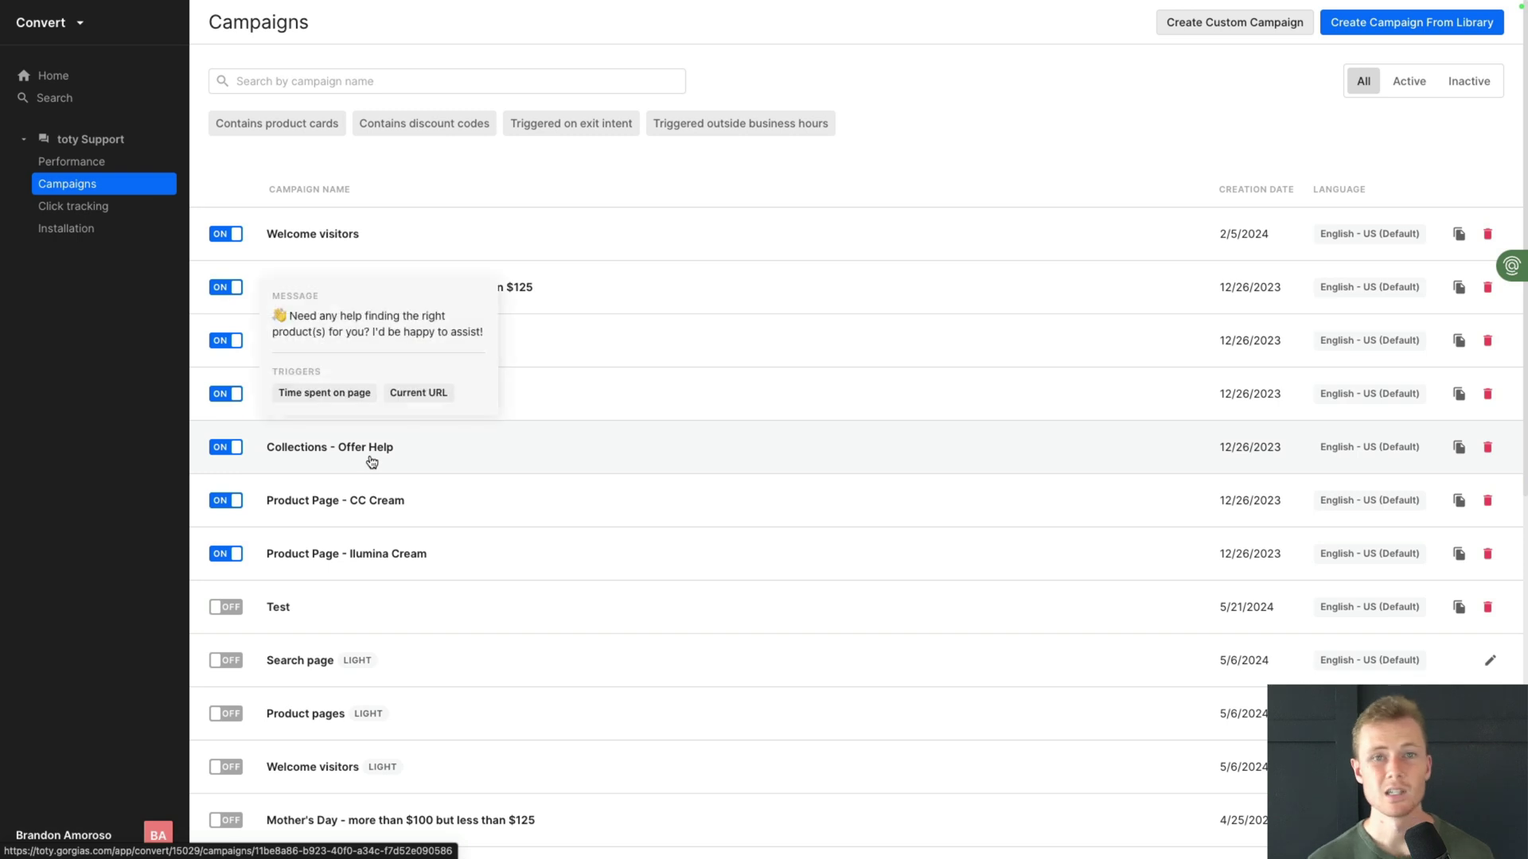